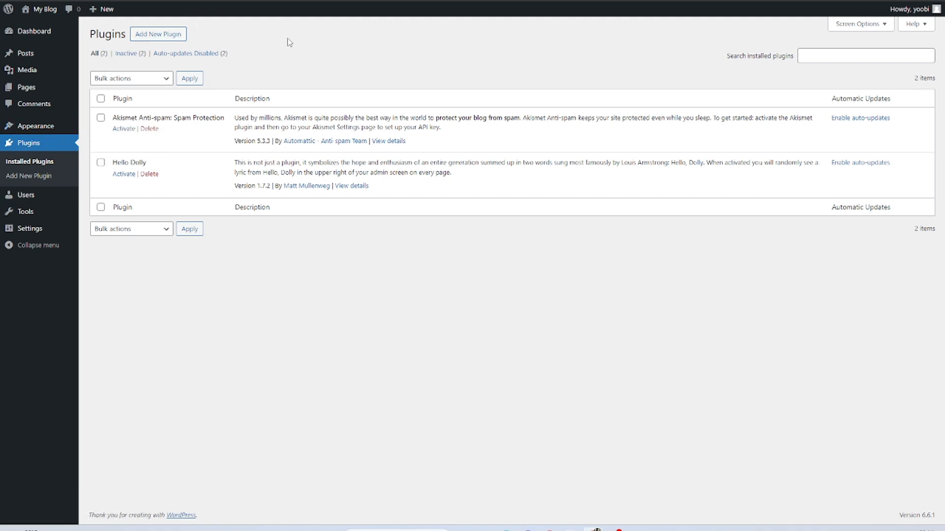
- Search the plugin directory for "elementor" and install the Elementor Website Builder plugin
click(138, 38)
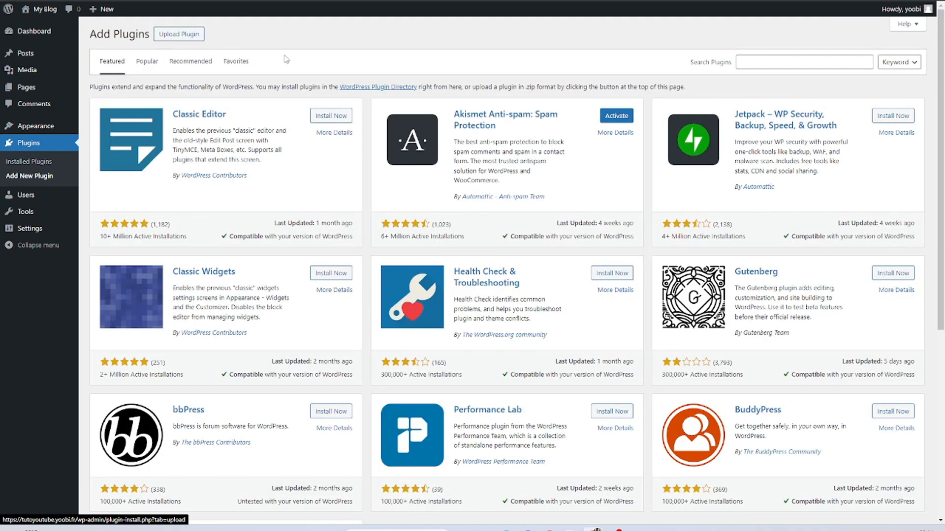
click(769, 63)
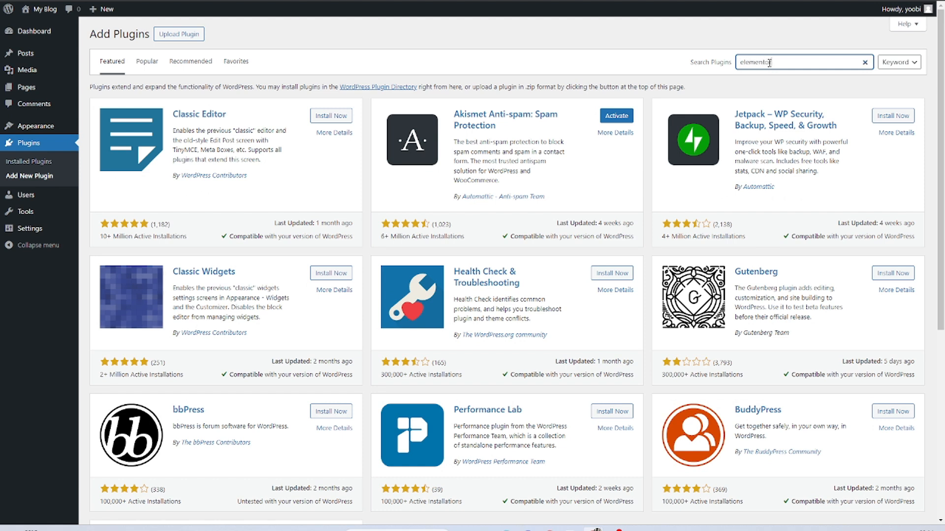
text(elementor)
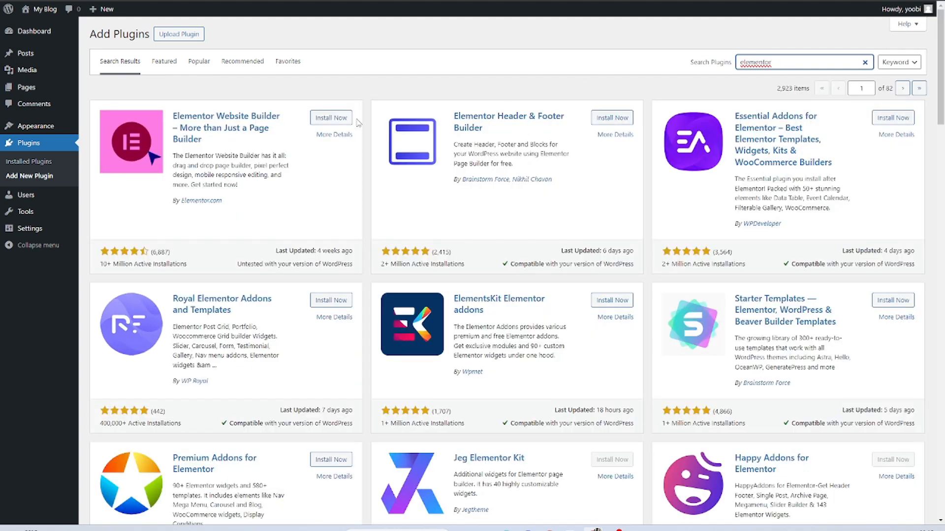
click(326, 118)
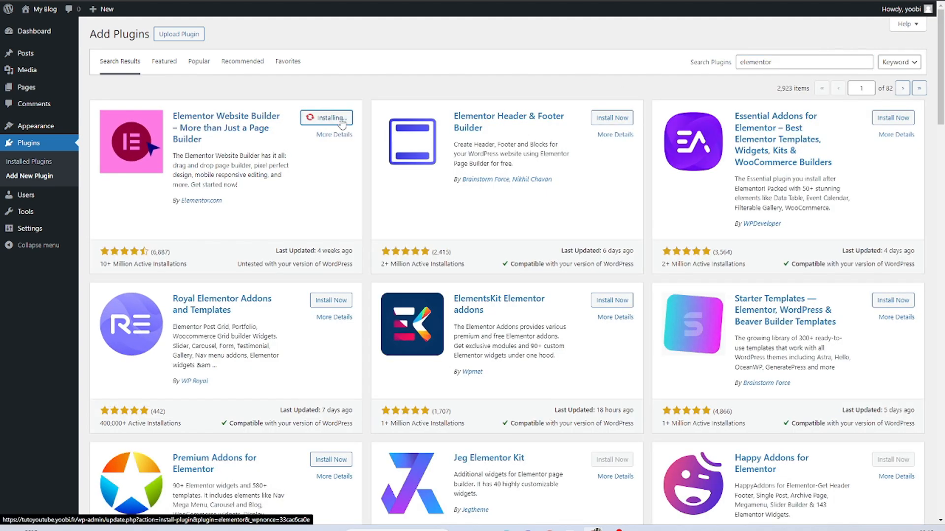
- Install the Elementor Header & Footer Builder plugin and activate both it and Elementor
drag(483, 129, 458, 108)
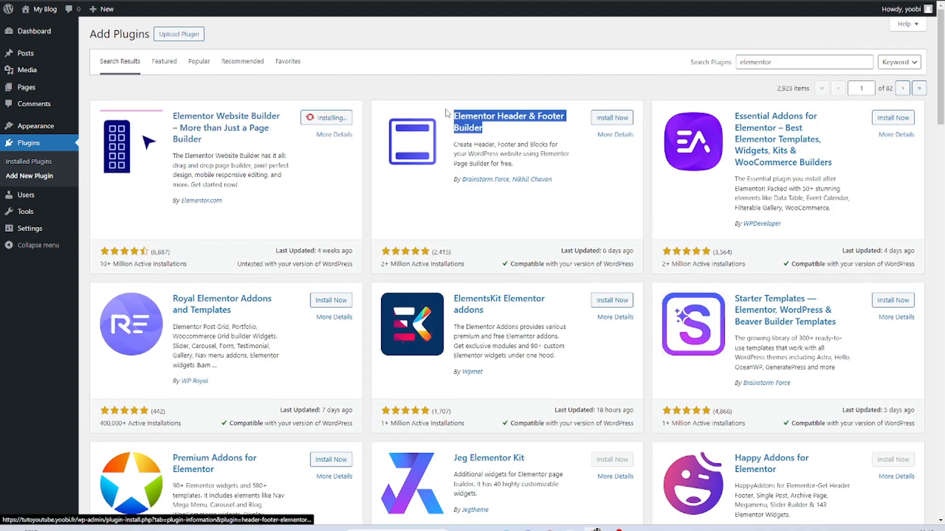
click(611, 117)
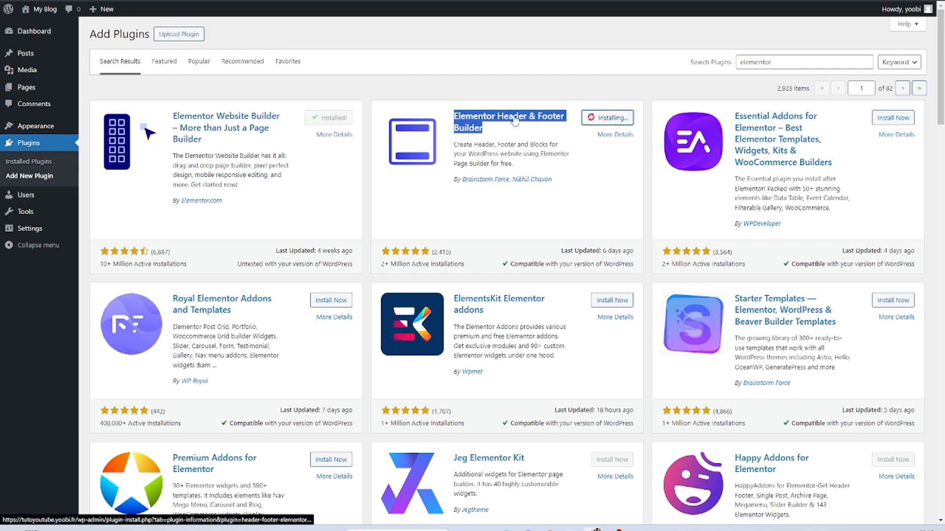
click(442, 124)
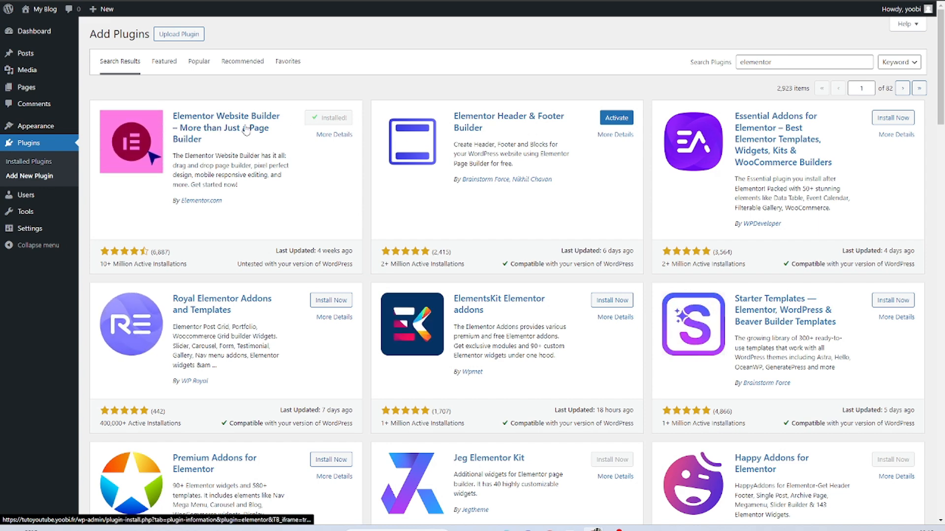
click(610, 121)
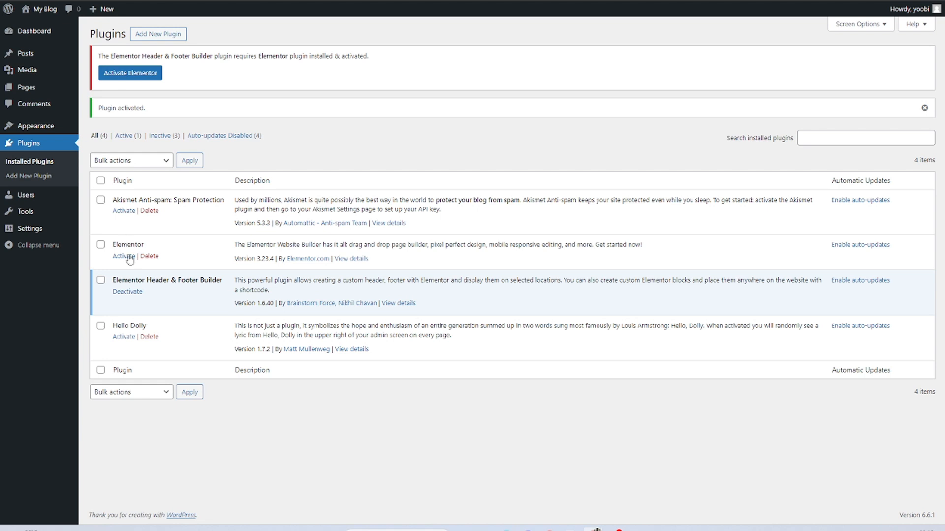
click(126, 256)
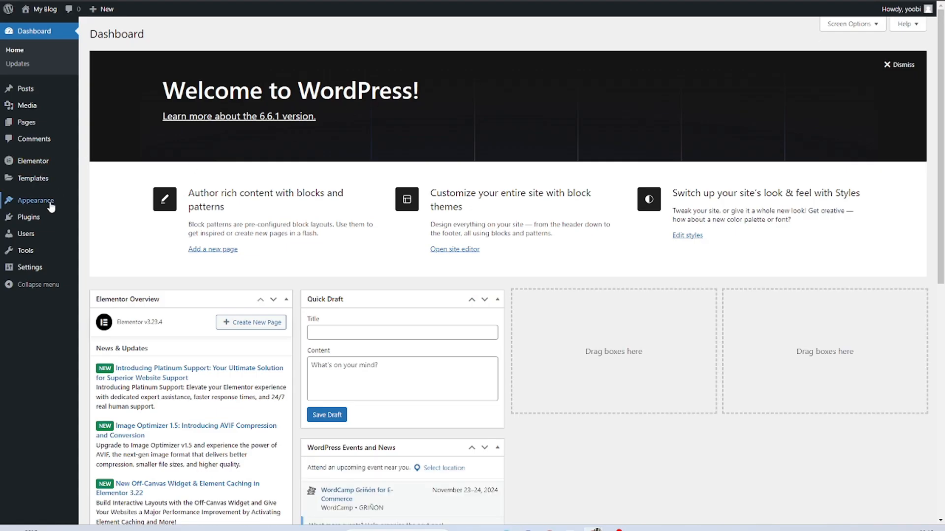
- Delete the Akismet Anti-spam and Hello Dolly plugins from the installed plugins
click(31, 217)
click(149, 129)
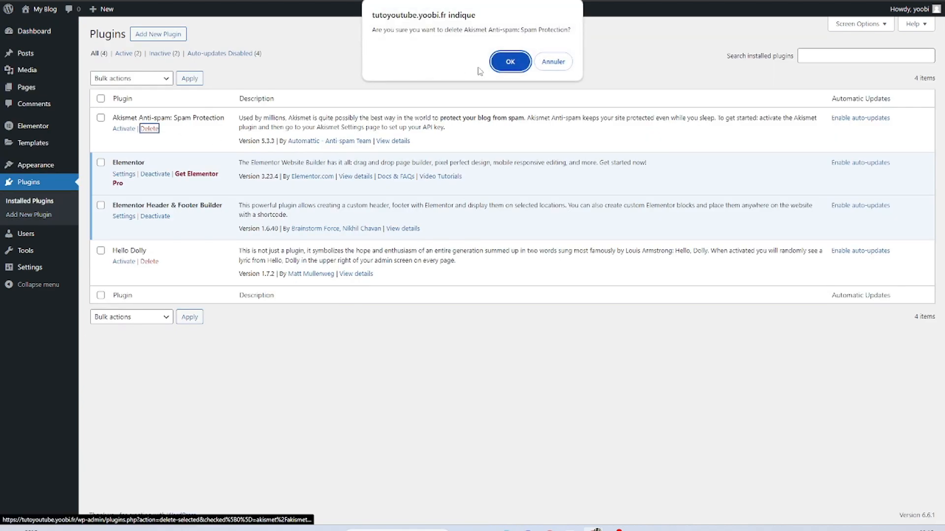
click(510, 59)
click(149, 236)
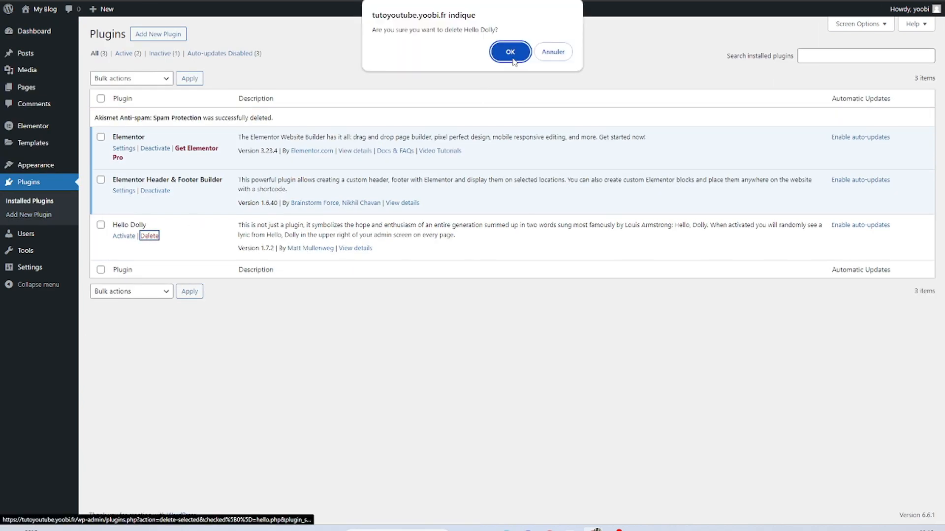
click(512, 58)
- Start a new template in Elementor Header & Footer Builder, skipping the introductory questionnaire
mouse_move(23, 136)
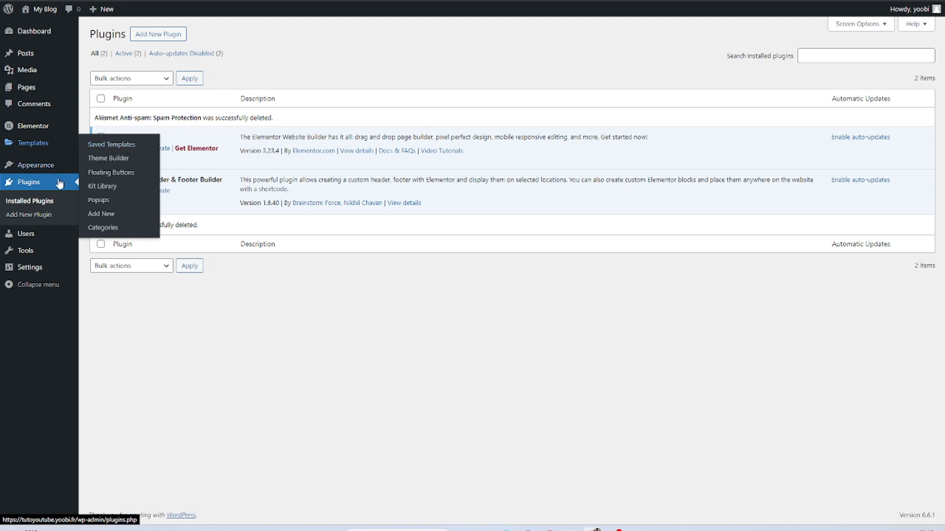
mouse_move(33, 175)
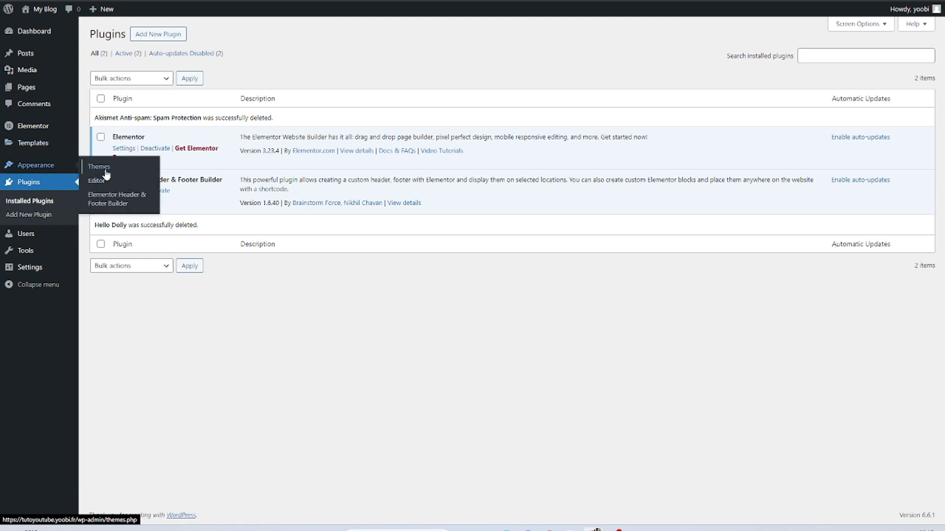
click(111, 205)
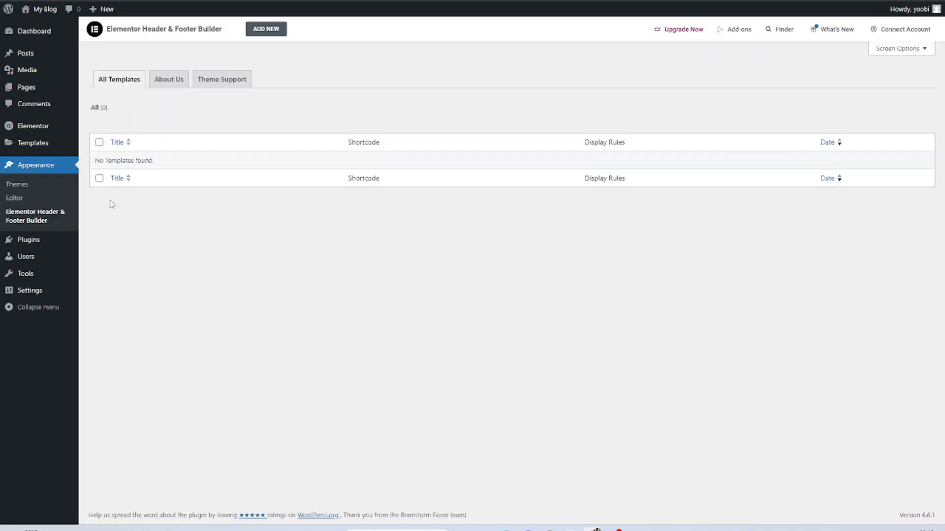
click(266, 29)
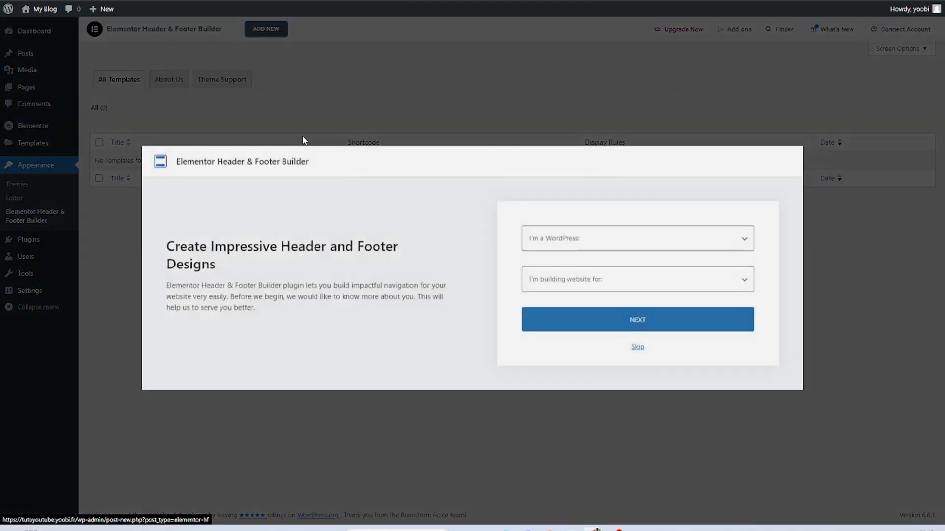
click(645, 348)
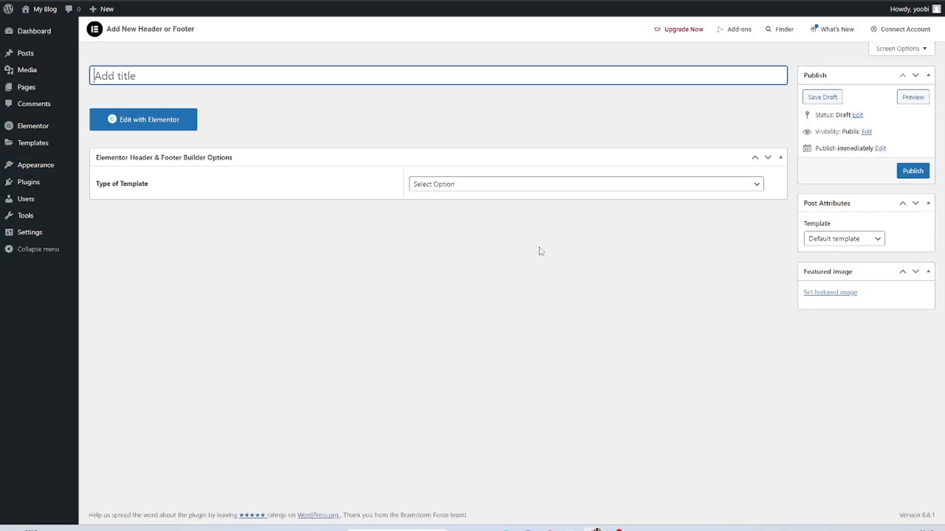
- Title the template "Header" and set its template type to Header
text(Header)
click(457, 185)
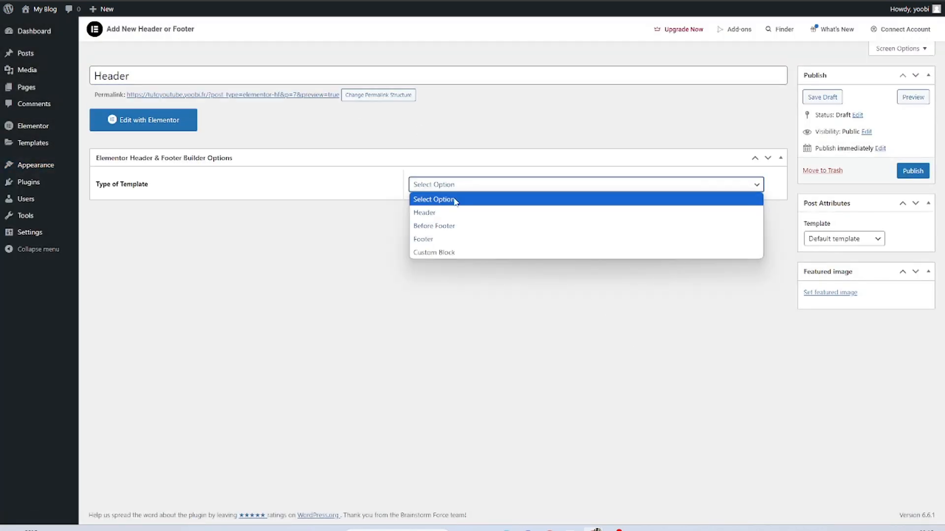
click(436, 213)
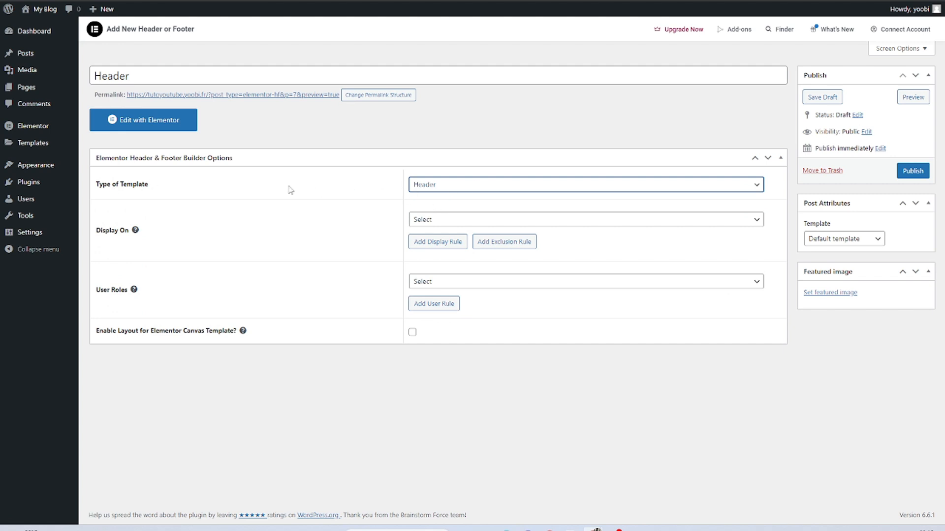
click(463, 190)
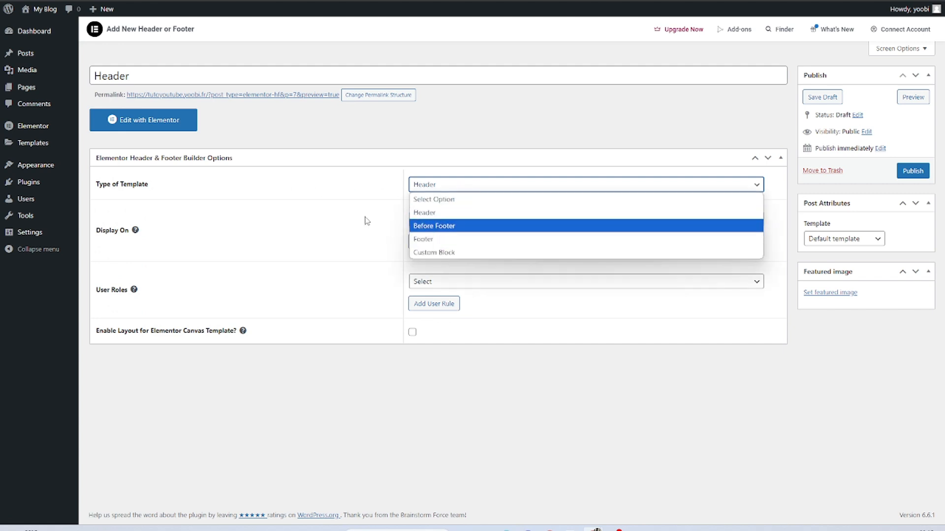
click(446, 215)
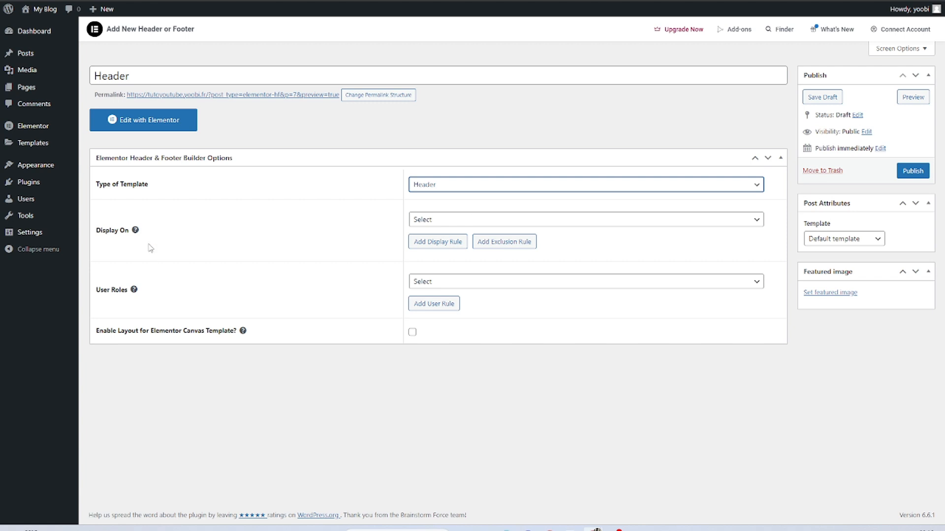
- Set the header to display on the entire website for all user roles and publish it
click(449, 222)
click(458, 260)
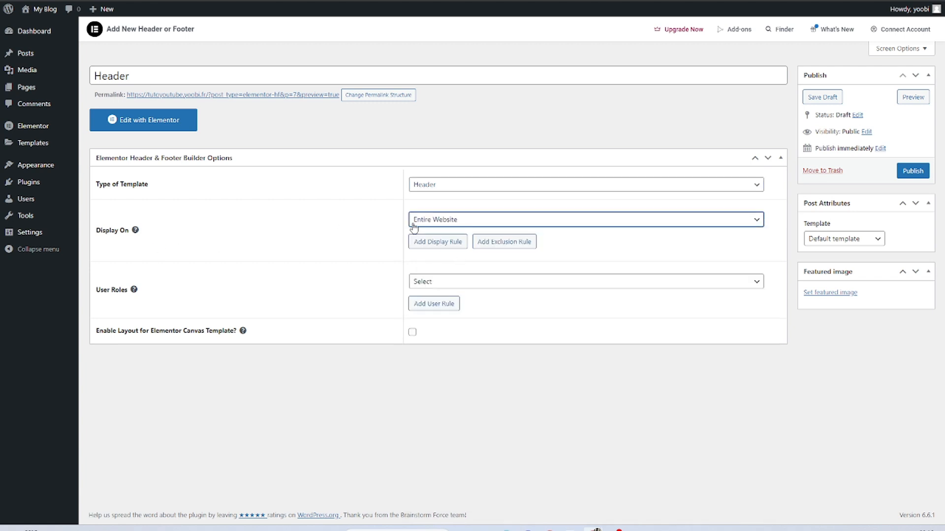
click(453, 290)
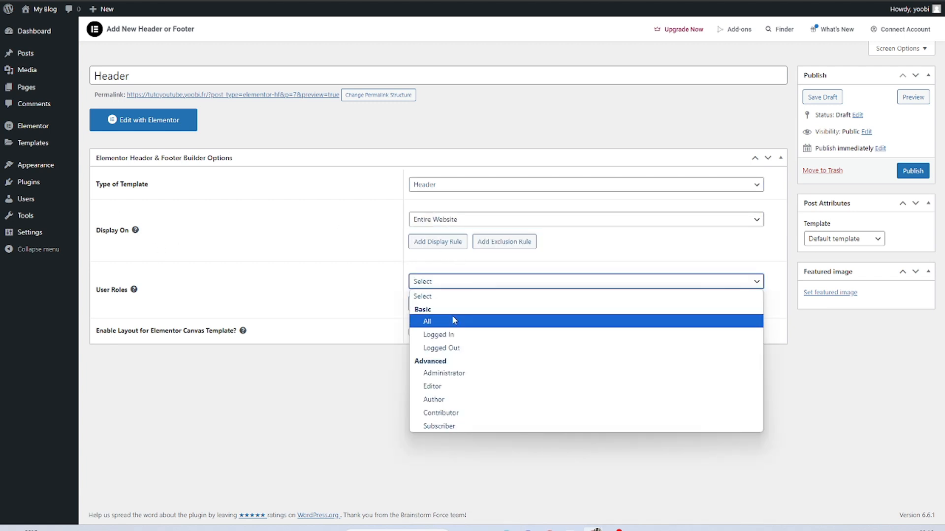
click(453, 317)
click(913, 171)
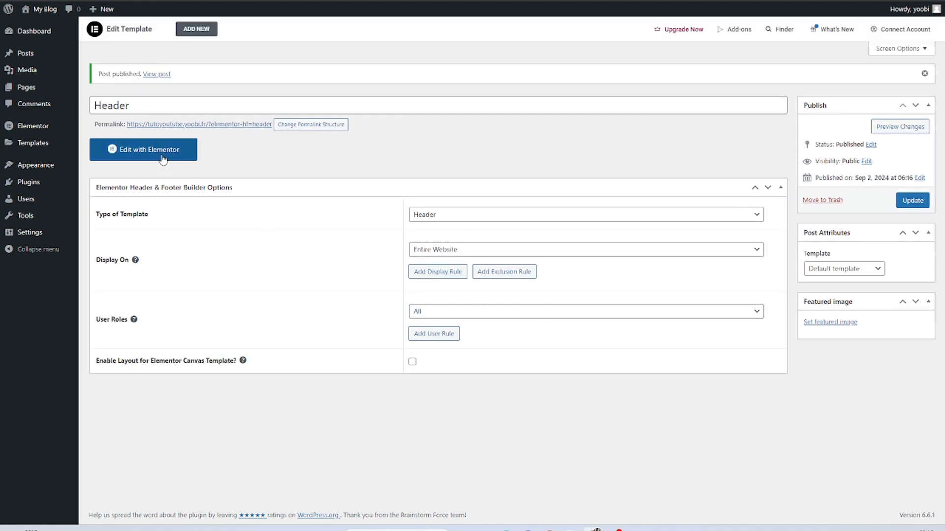
- Open the header template for editing with Elementor, dismissing the notification and closing the Structure window
click(163, 159)
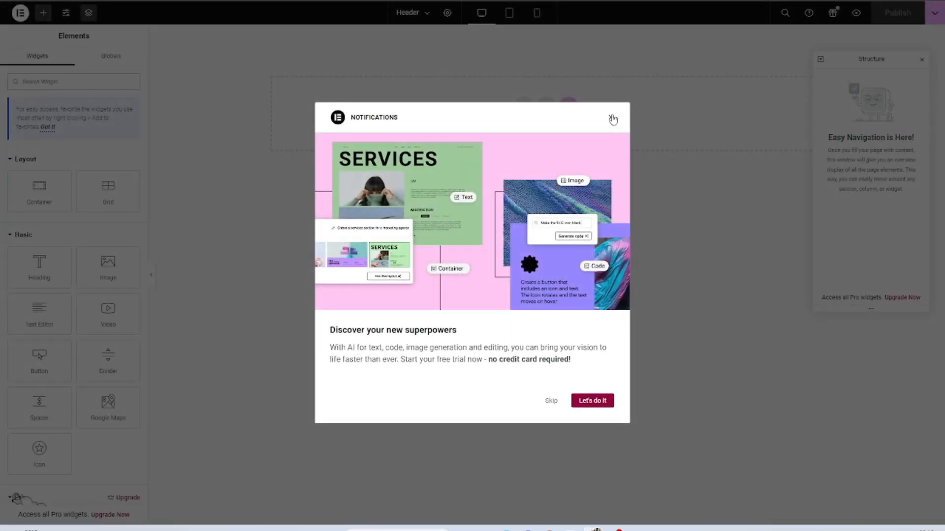
click(612, 118)
click(921, 61)
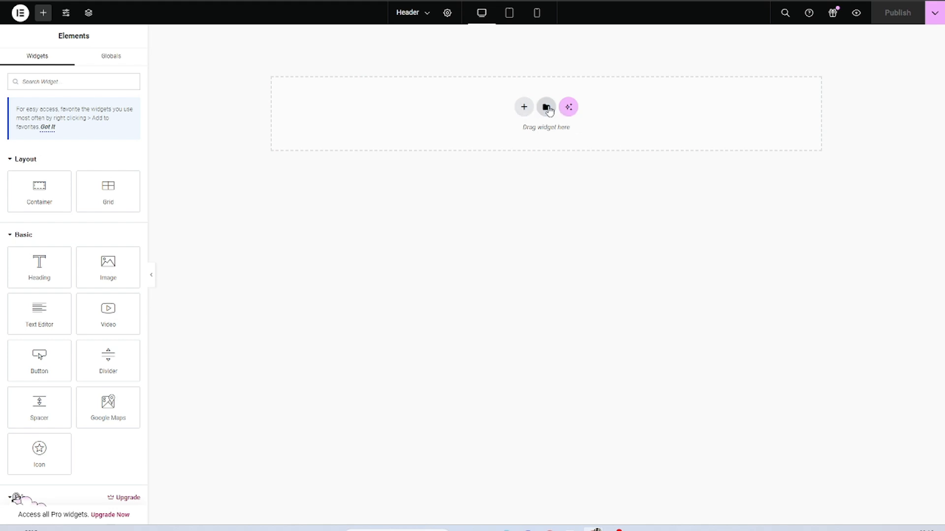
- Review the template library's blocks filtered to the Header category and close the library
click(548, 108)
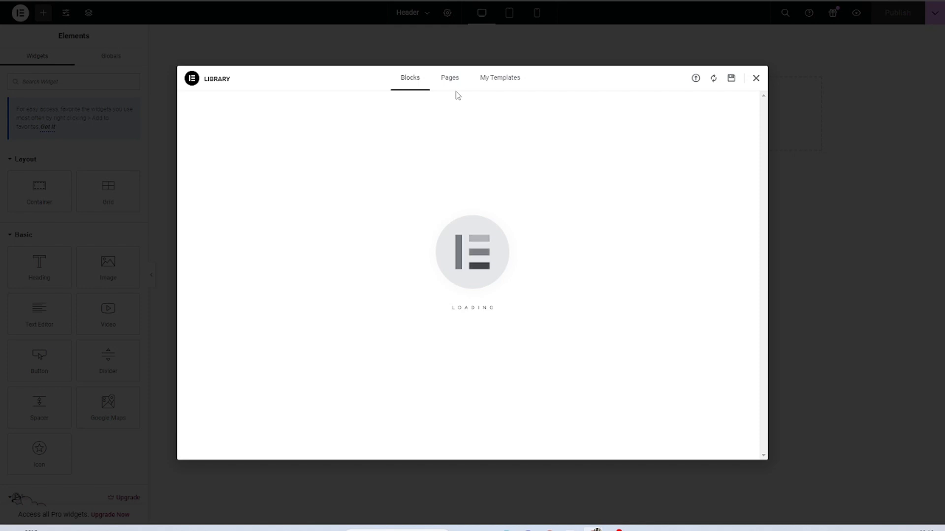
click(224, 108)
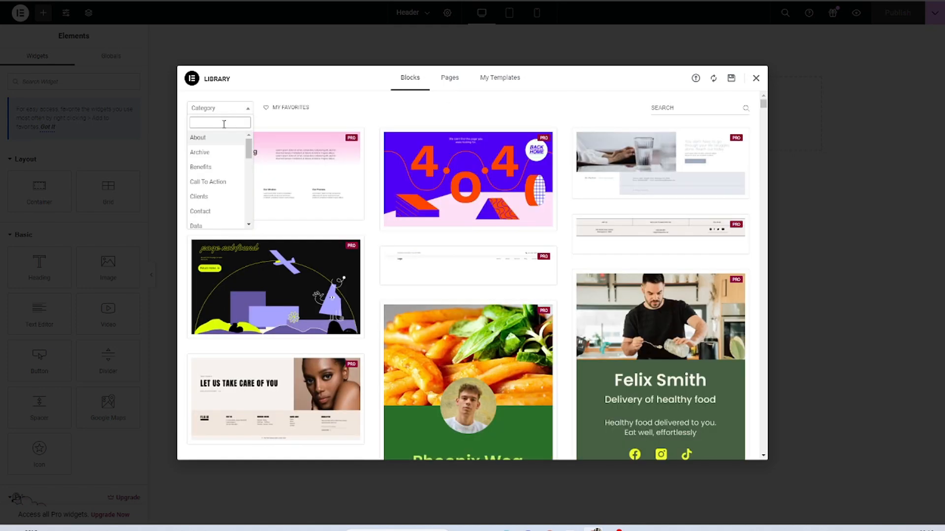
text(h)
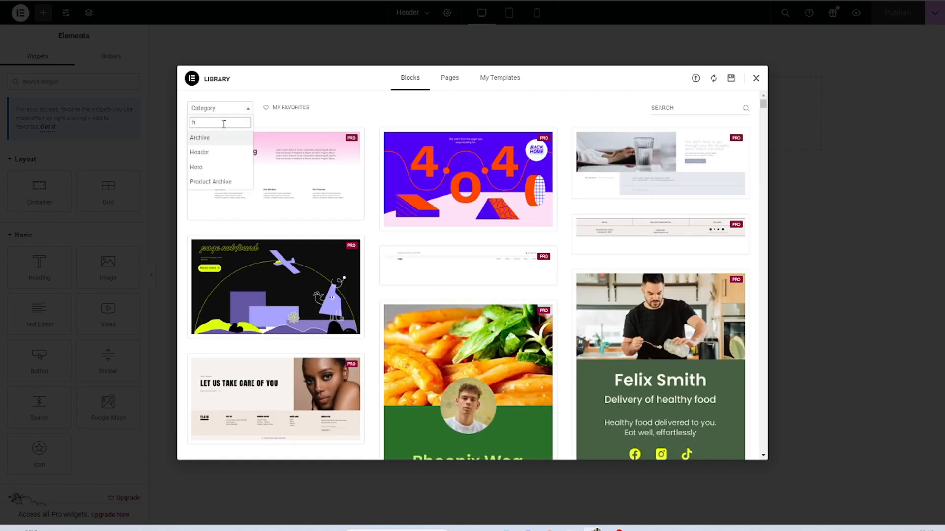
click(206, 152)
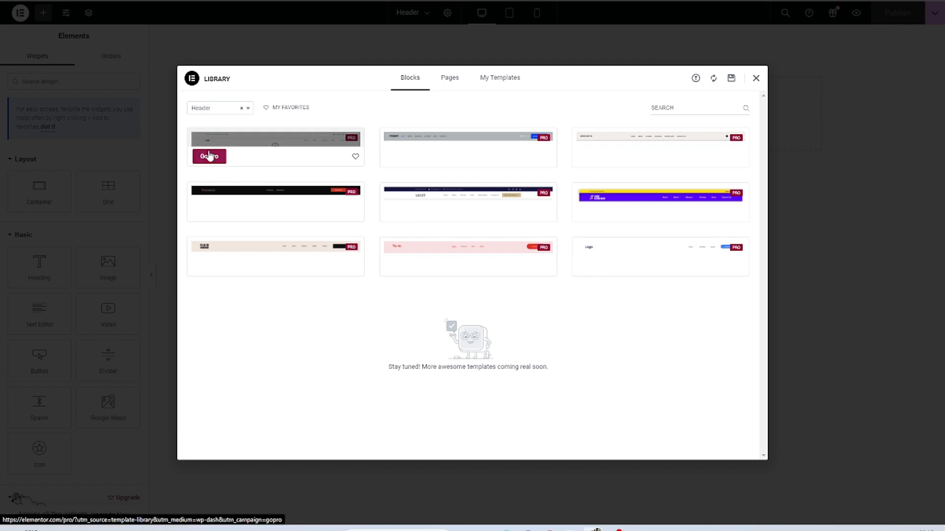
click(756, 80)
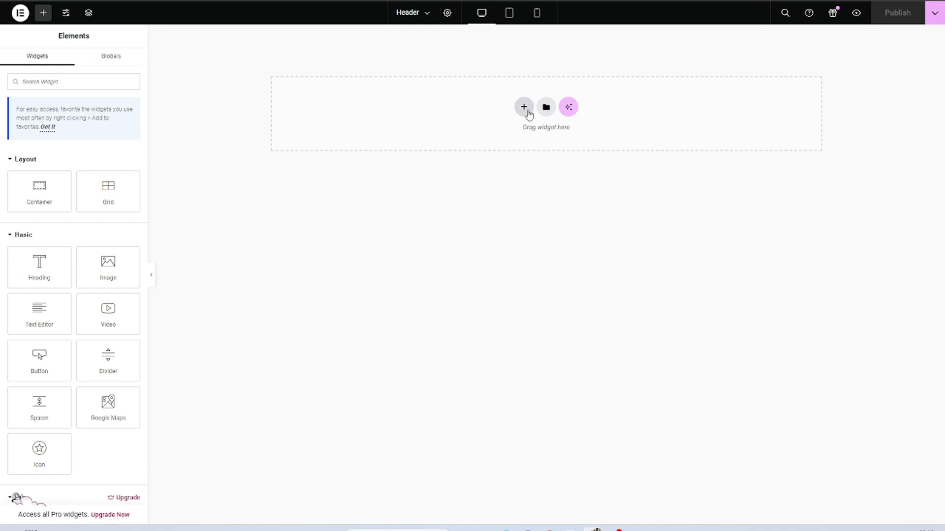
- Add a new flexbox container with a single row-direction structure to the empty header
click(524, 107)
click(513, 132)
click(465, 129)
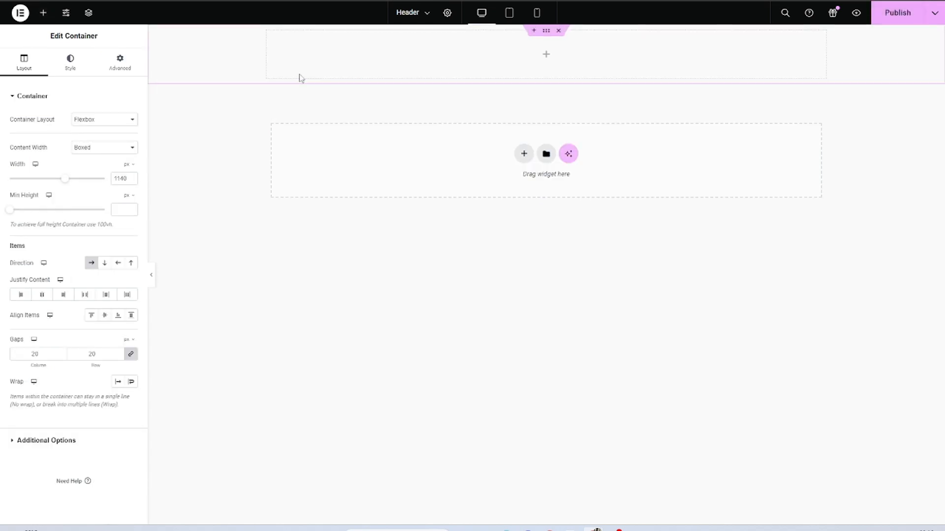
- Unlink the container's padding values and set them to 10 px top and bottom and 20 px right and left
click(122, 74)
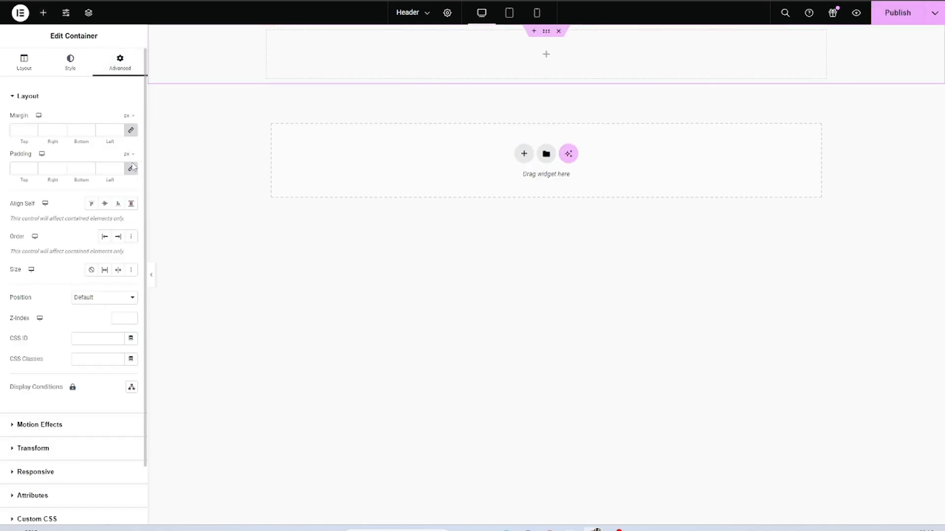
click(131, 169)
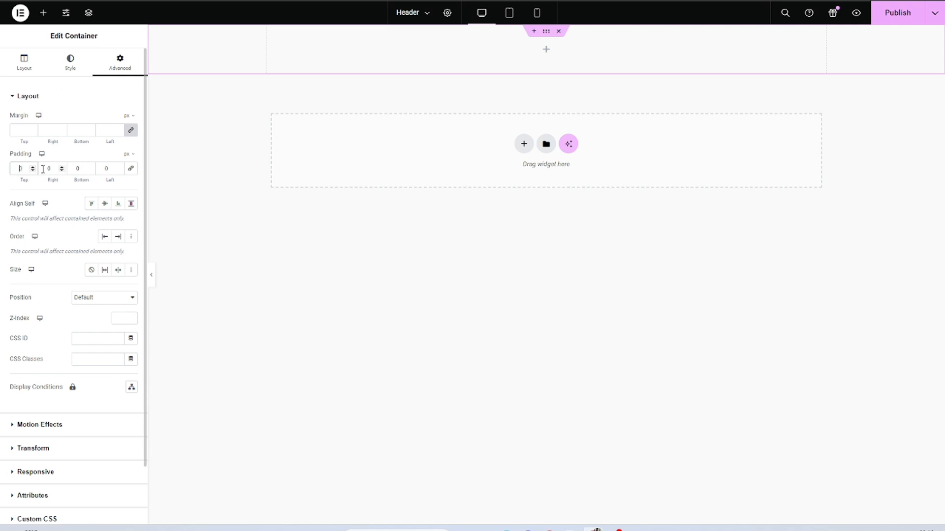
text(1)
text(1)
click(104, 169)
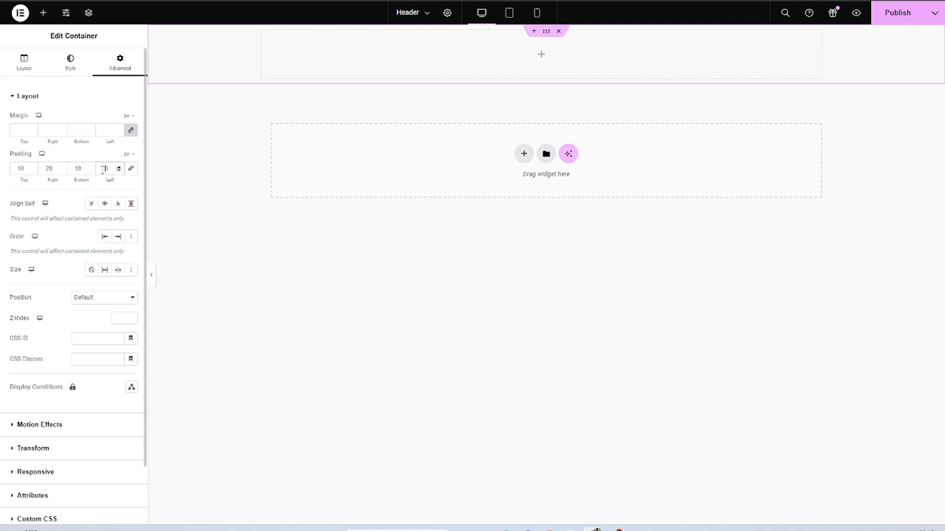
text(2)
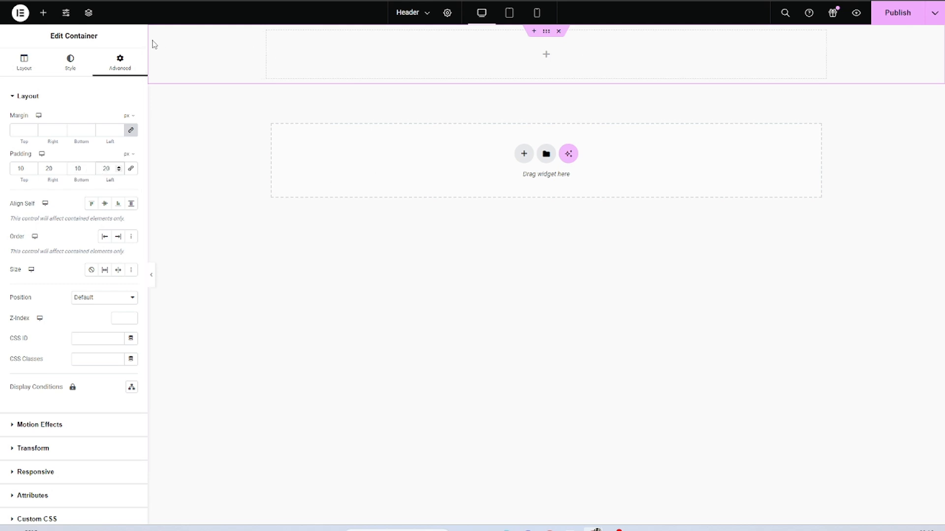
- Add a nested container inside the header container and duplicate it twice to make three side-by-side containers
click(30, 74)
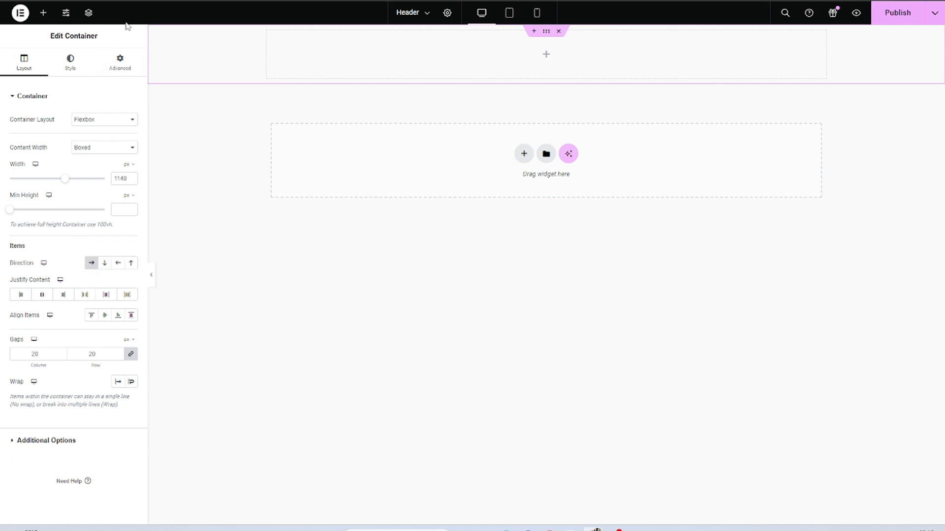
click(43, 13)
drag(39, 190, 319, 65)
right_click(326, 65)
click(344, 92)
right_click(334, 65)
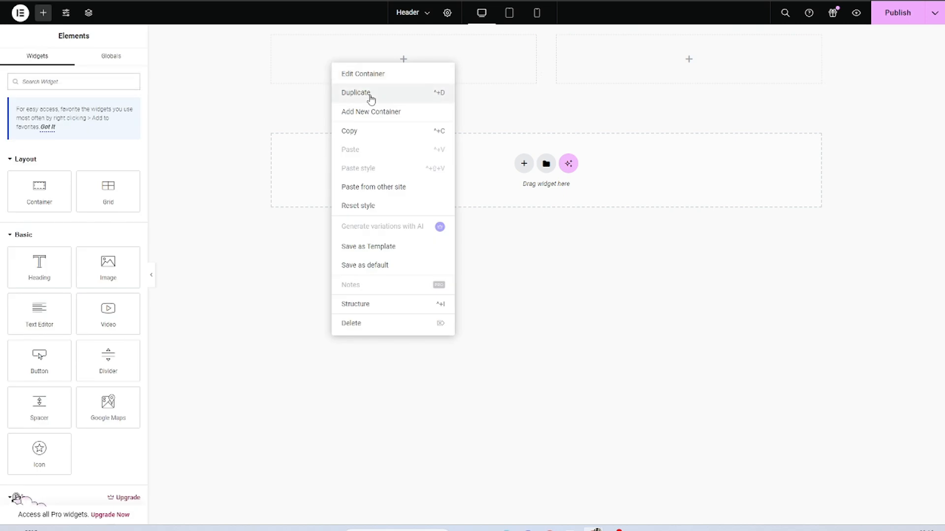
click(370, 97)
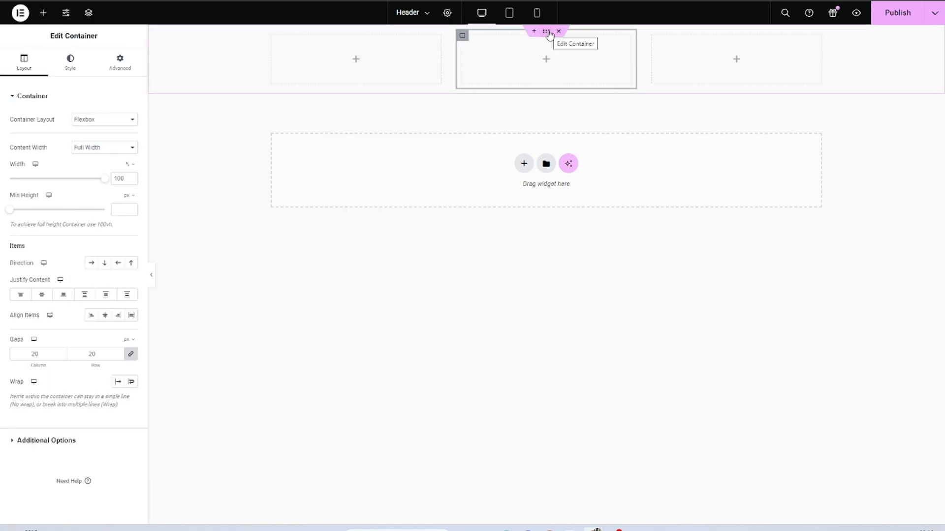
- Add an Image widget to the first inner container, set its width to 150 px and align it left
click(44, 13)
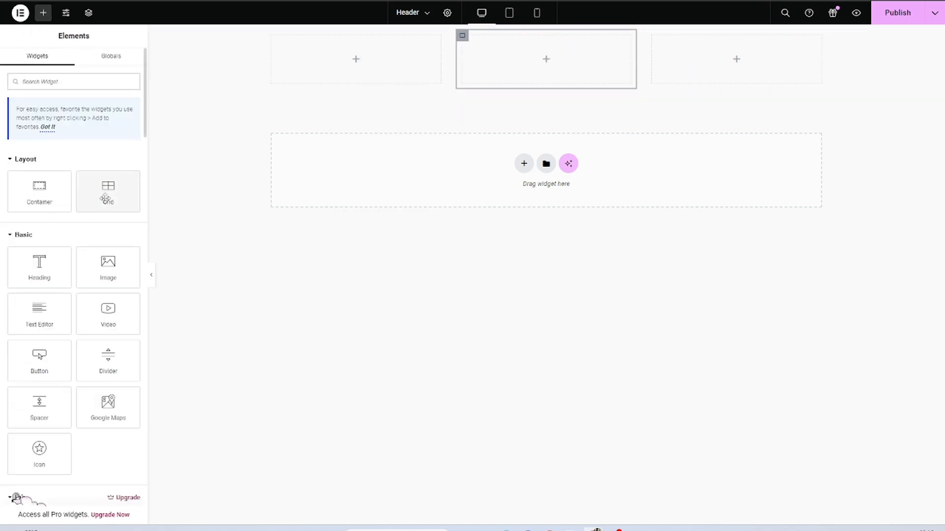
drag(108, 265, 349, 69)
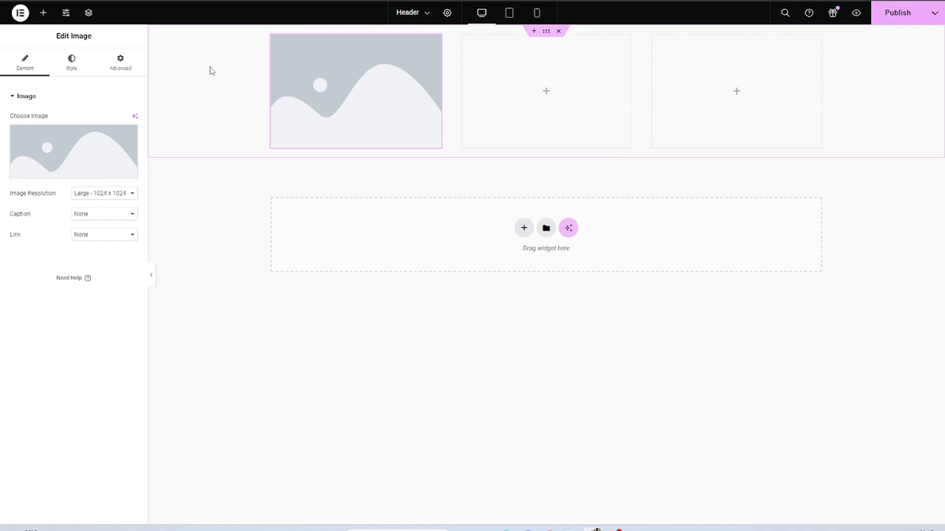
click(72, 73)
click(129, 136)
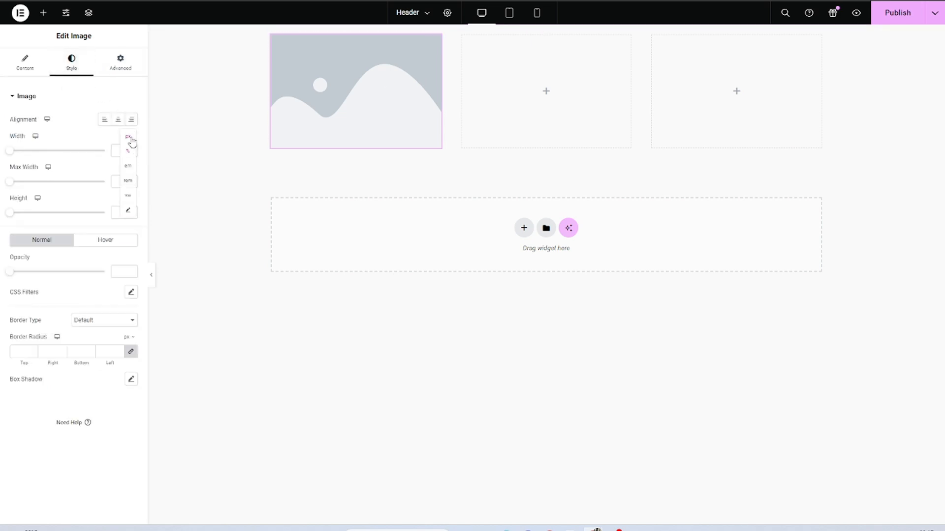
click(126, 152)
text(150)
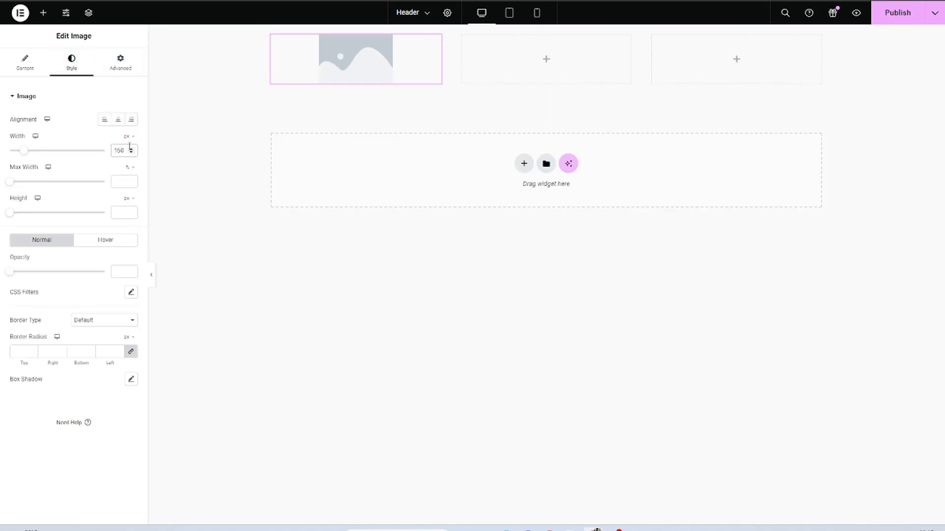
click(104, 119)
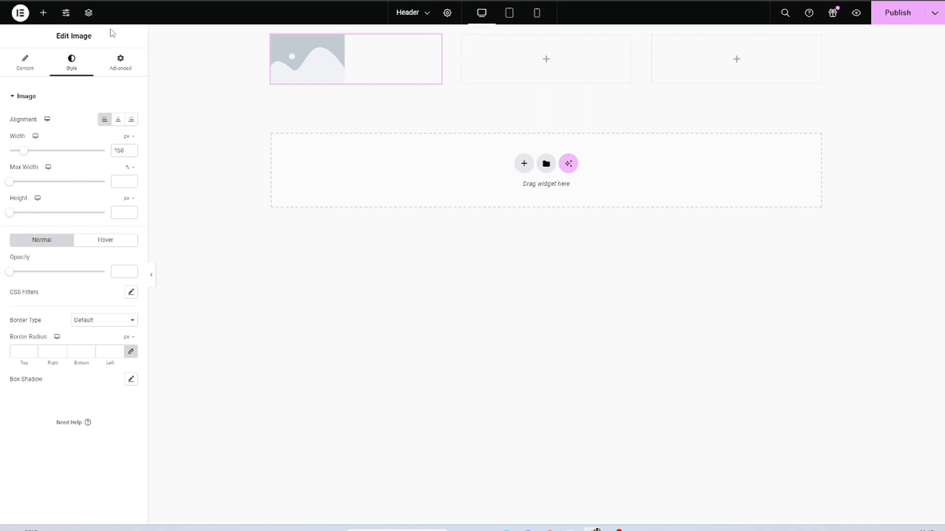
- Find the Navigation Menu widget with the search "menu", place it in the middle container and justify that container's content to the center
click(42, 60)
click(43, 12)
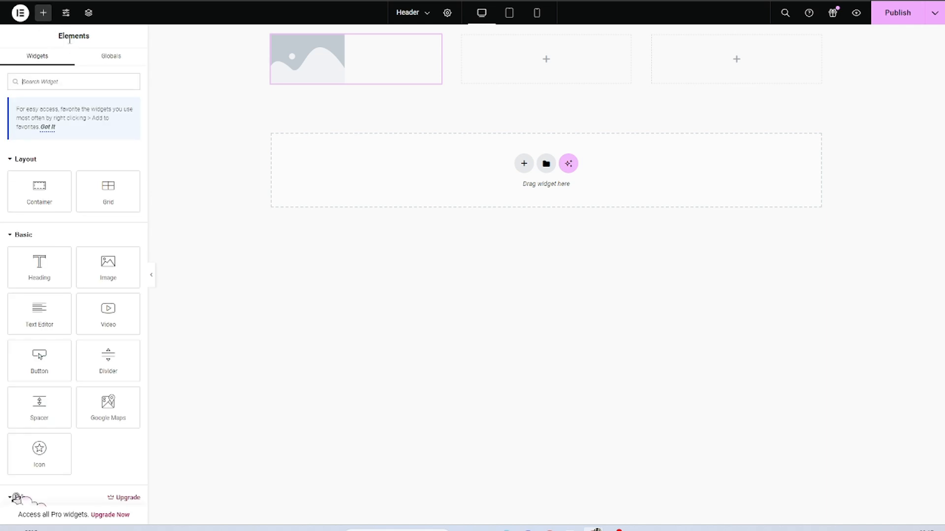
text(menu)
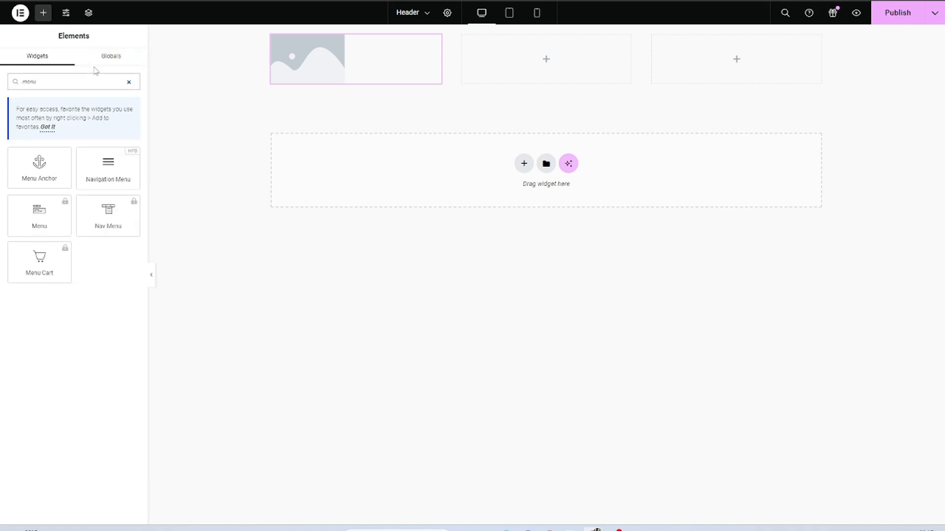
drag(93, 168, 562, 69)
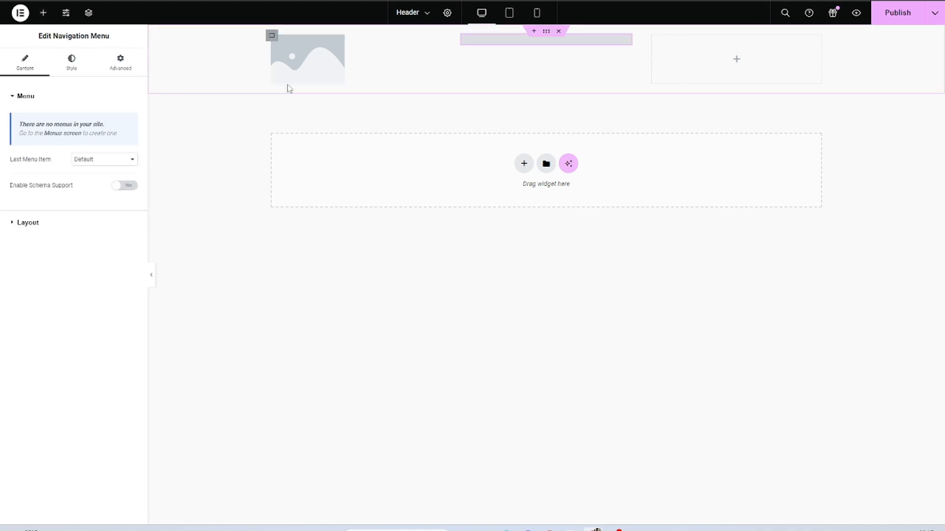
click(461, 38)
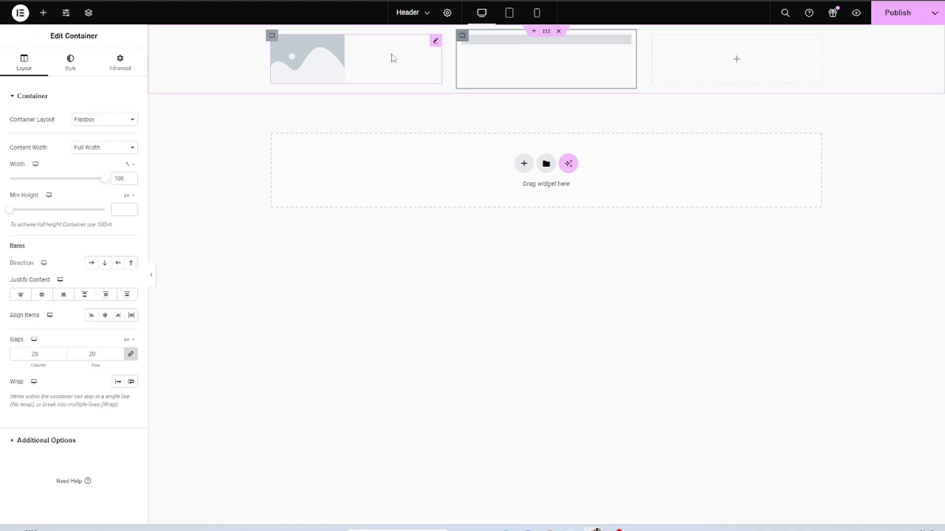
click(43, 295)
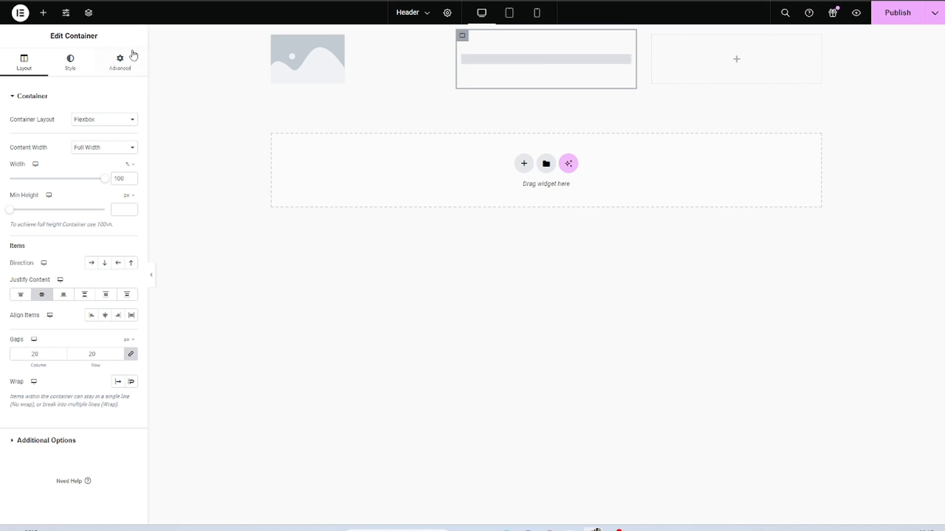
- Narrow the first container holding the image, setting its width to 15%
click(272, 36)
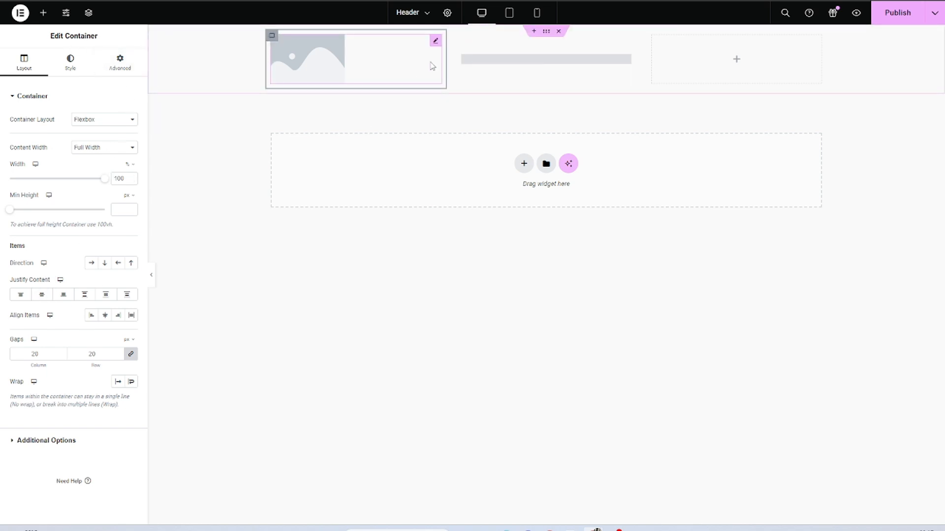
drag(445, 60, 333, 61)
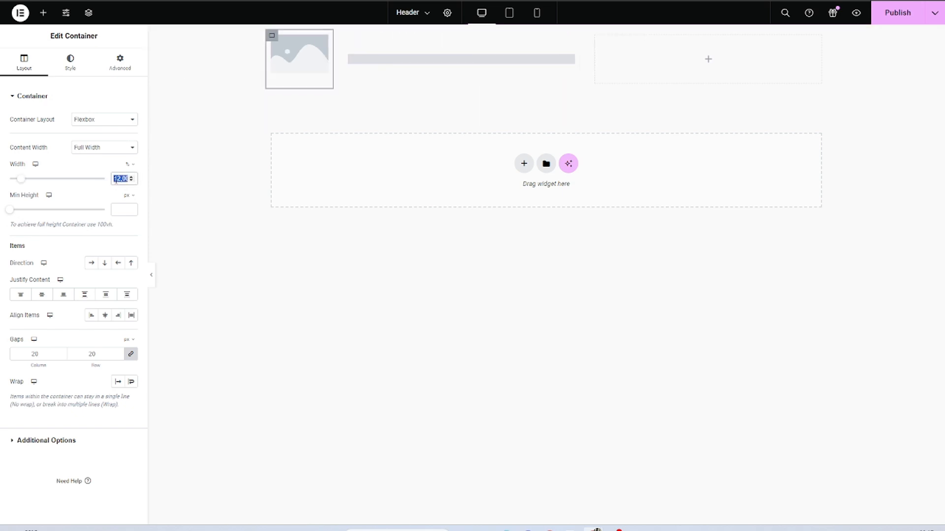
text(15)
- Try widening the middle container to about 46% and narrowing the empty third container, restoring the third one's width to 100%
click(366, 36)
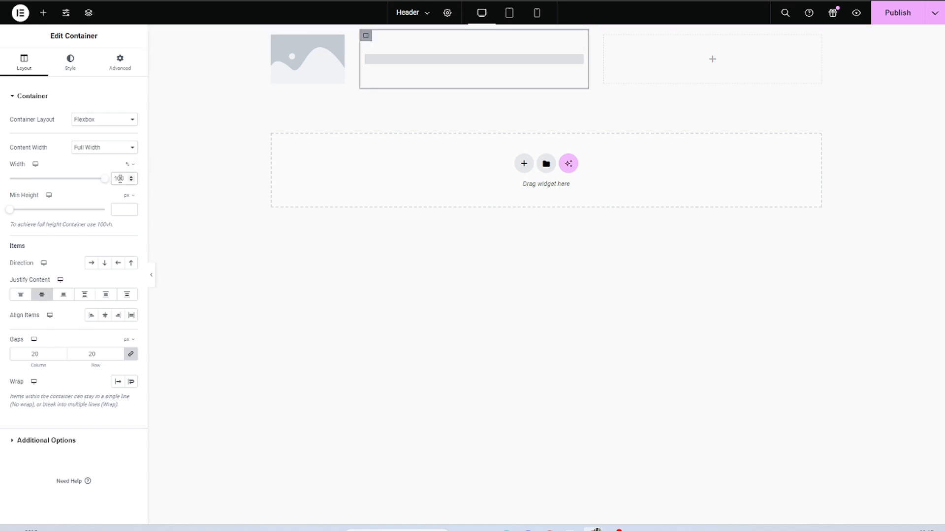
drag(589, 82, 726, 82)
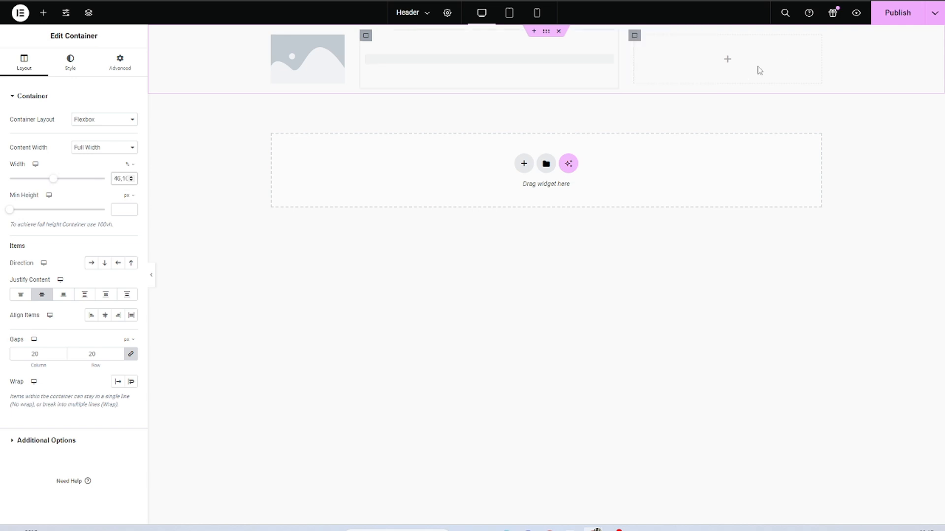
click(635, 36)
key(BackSpace)
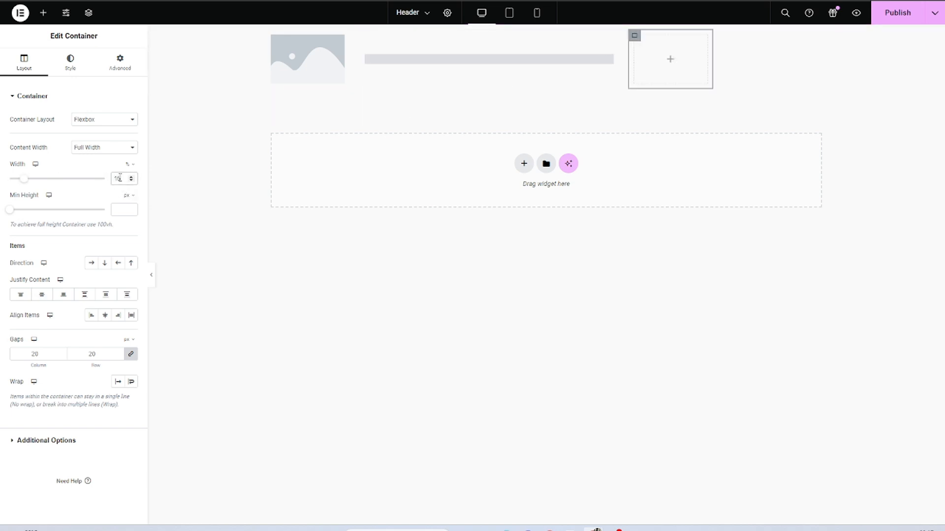
text(0)
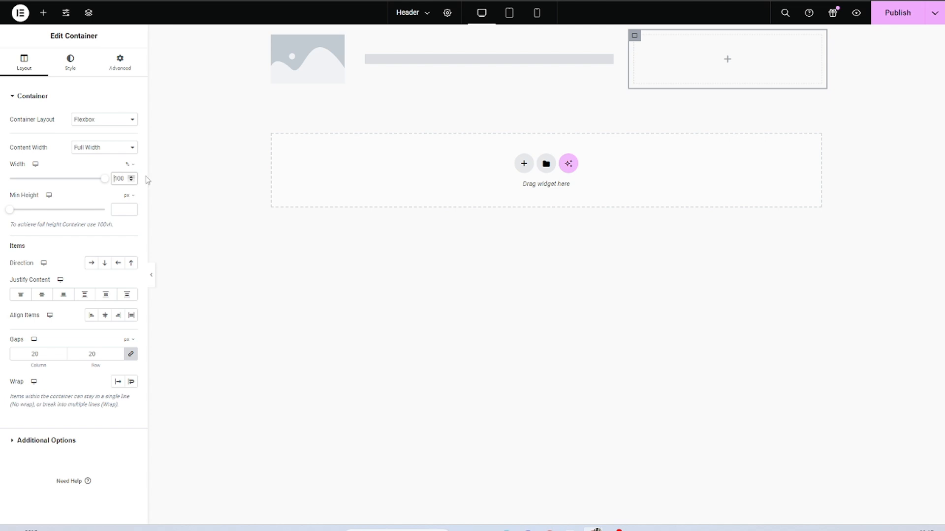
- Set the middle navigation menu container's width to 70%
click(366, 36)
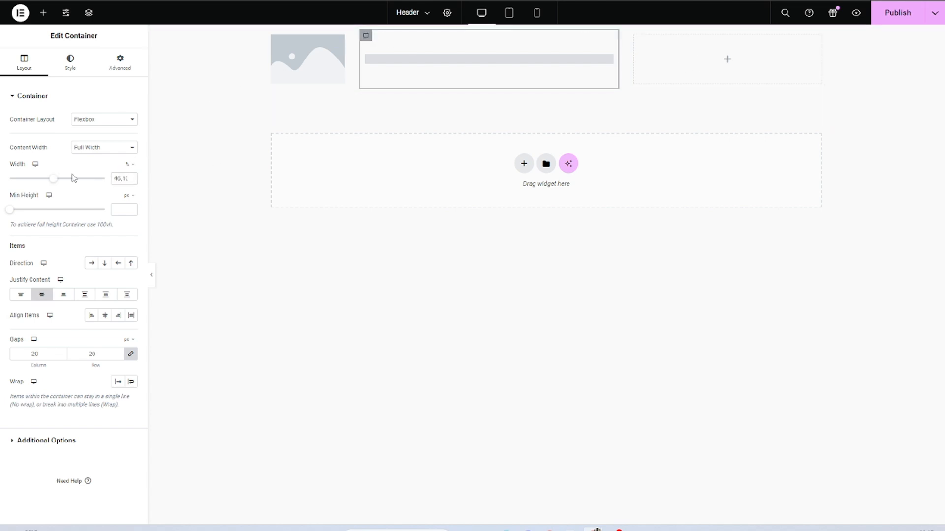
drag(52, 184, 75, 184)
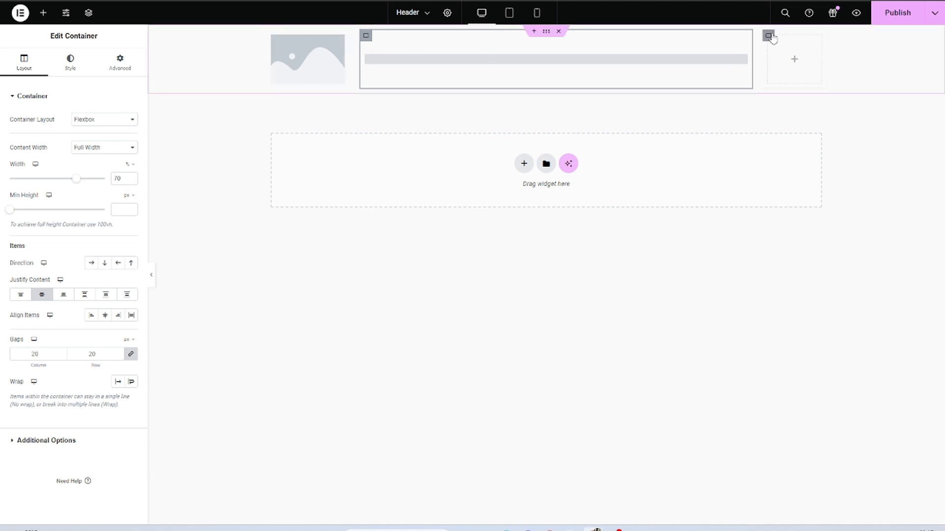
- Add a Button widget to the third container and set its text to "Contactez-nous"
click(771, 37)
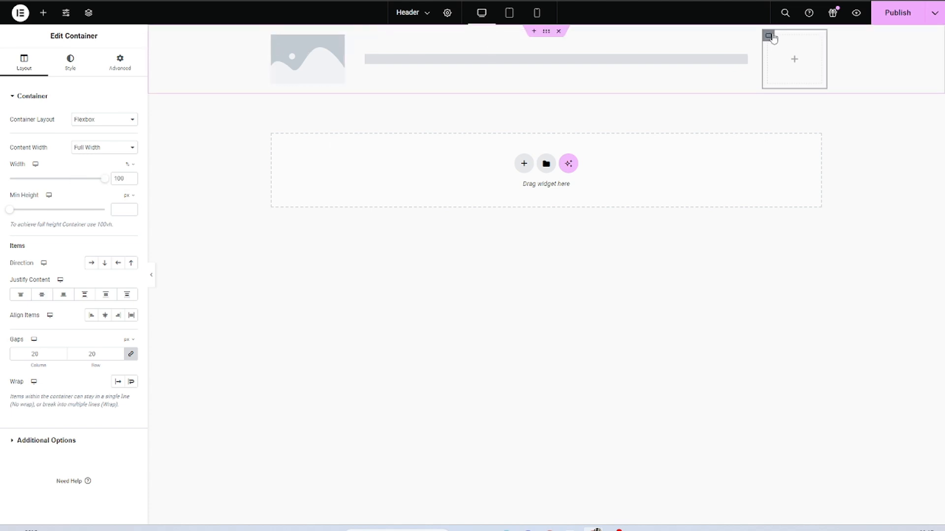
click(43, 12)
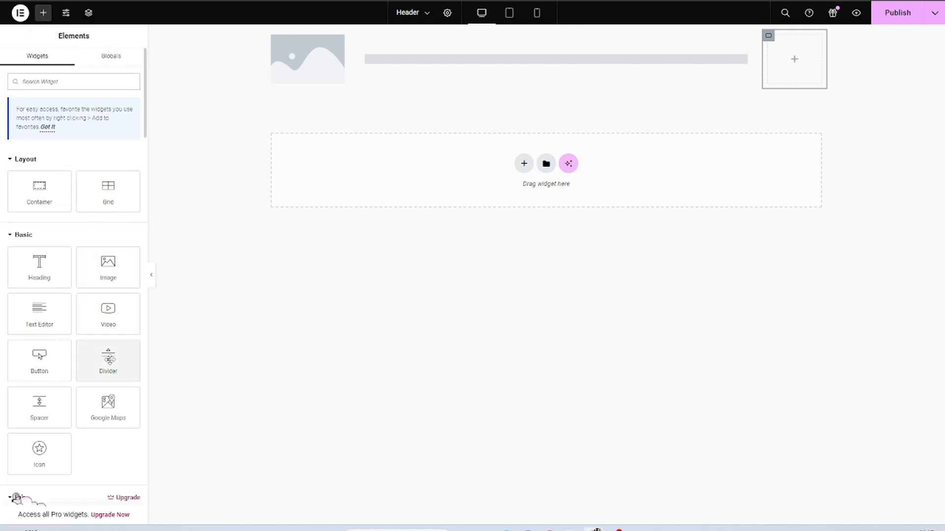
drag(40, 357, 795, 59)
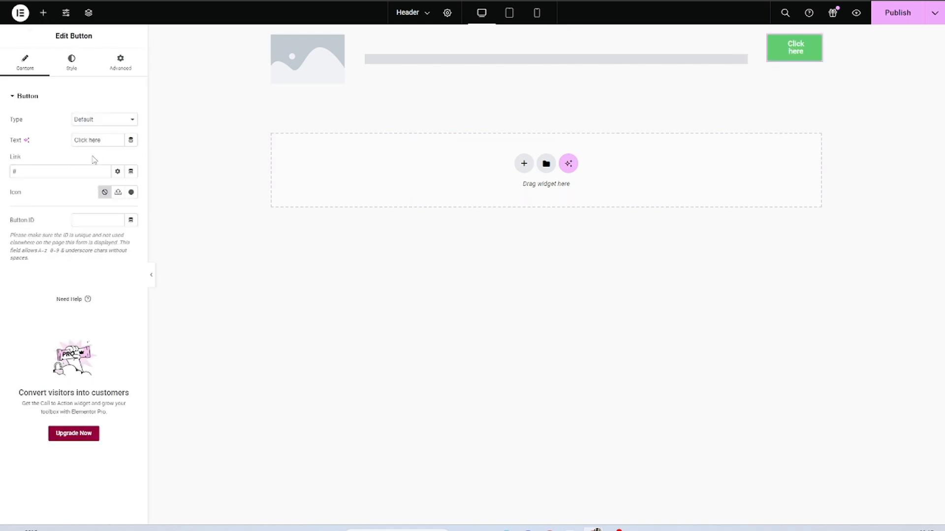
text(Contacte)
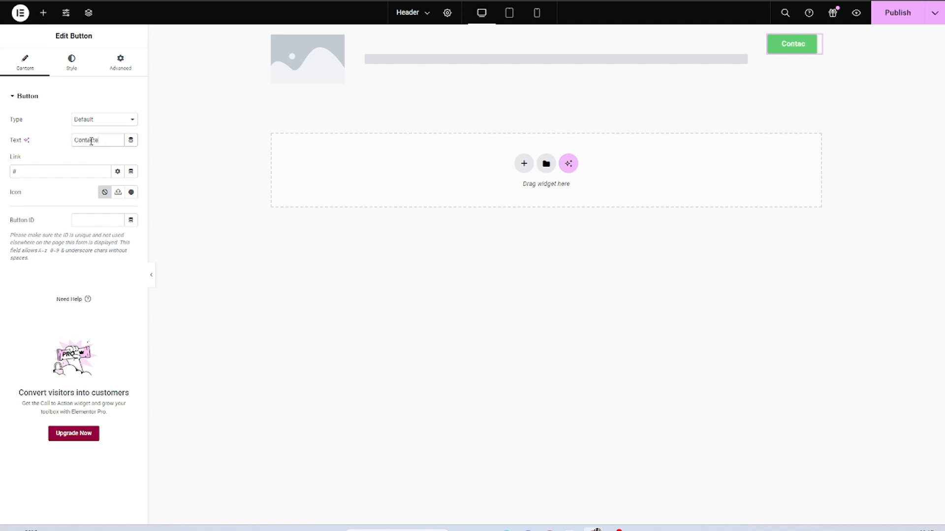
text(z-nous)
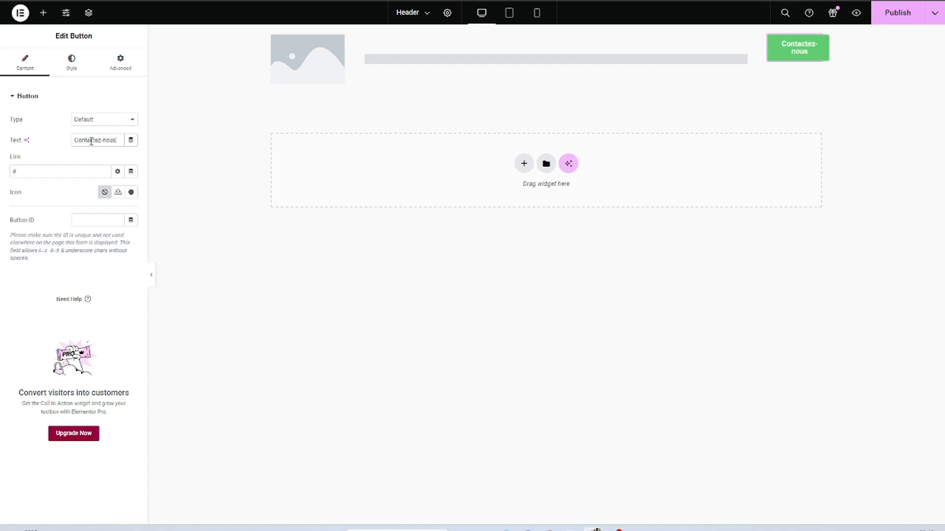
- Reduce the navigation menu container's width to about 60% to give the button more room
click(366, 36)
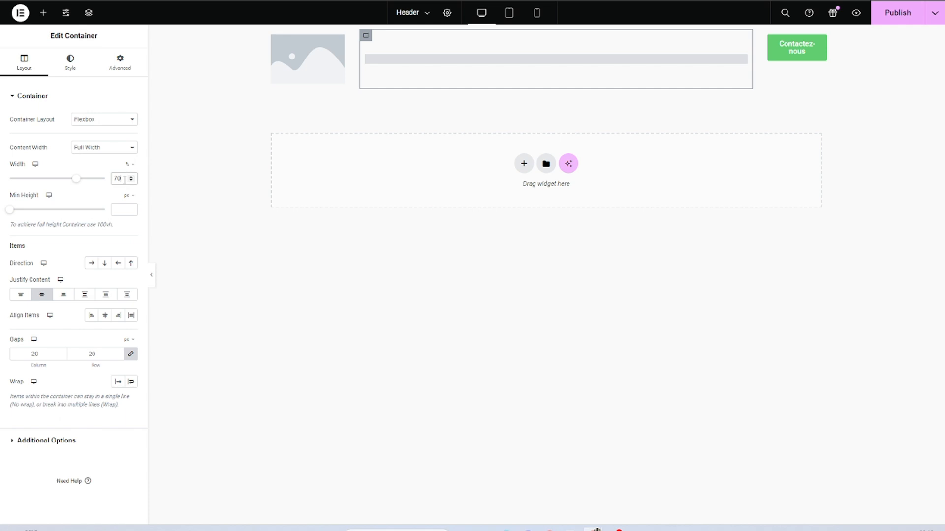
key(Down)
key(Down)
key(Down)
key(Down)
key(Down)
key(Down)
key(Down)
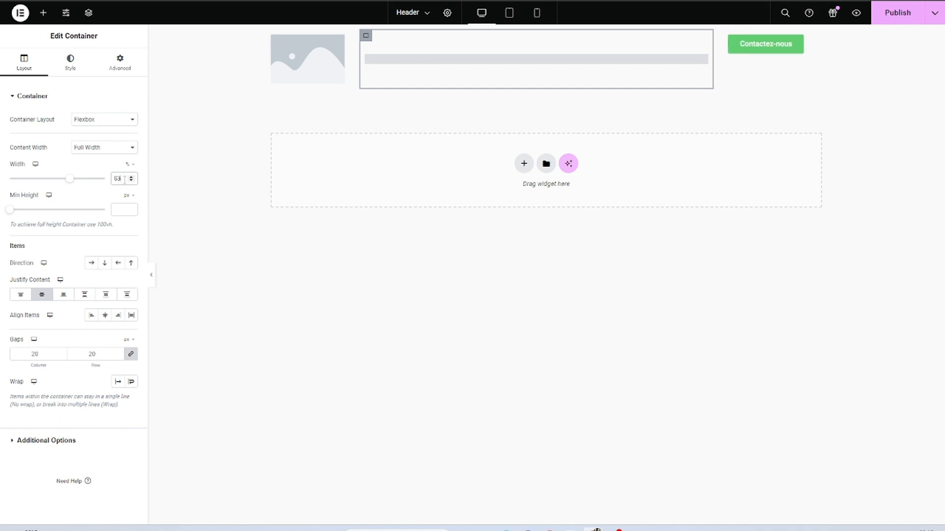
key(Down)
key(Down)
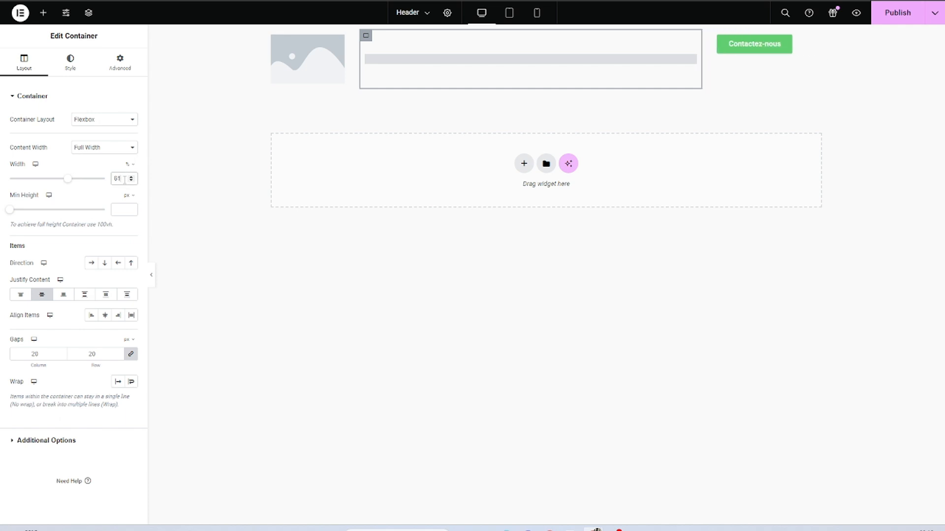
- Justify the button container's content to the center and publish the header
click(712, 36)
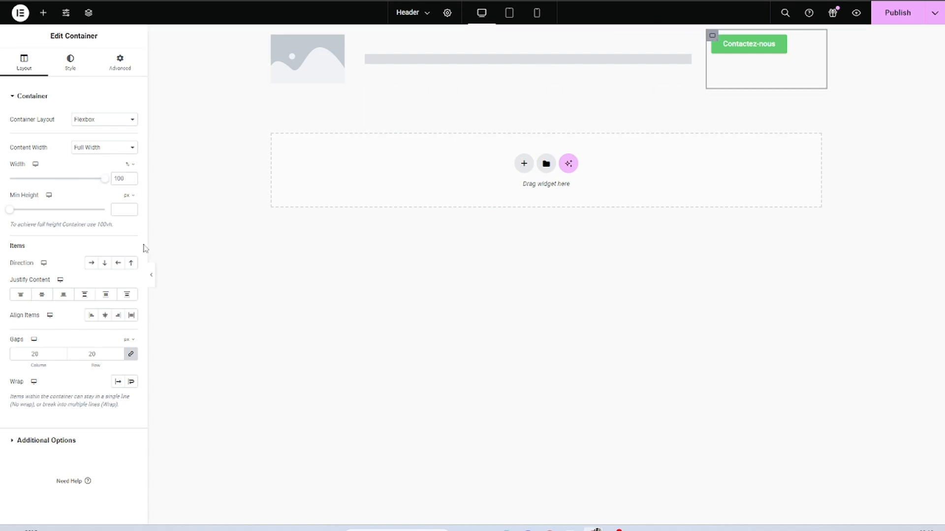
click(42, 294)
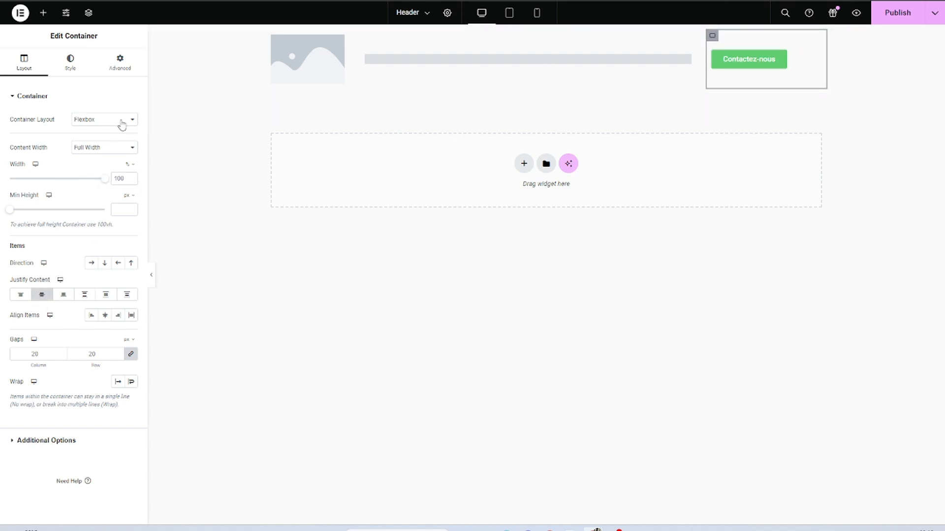
click(895, 11)
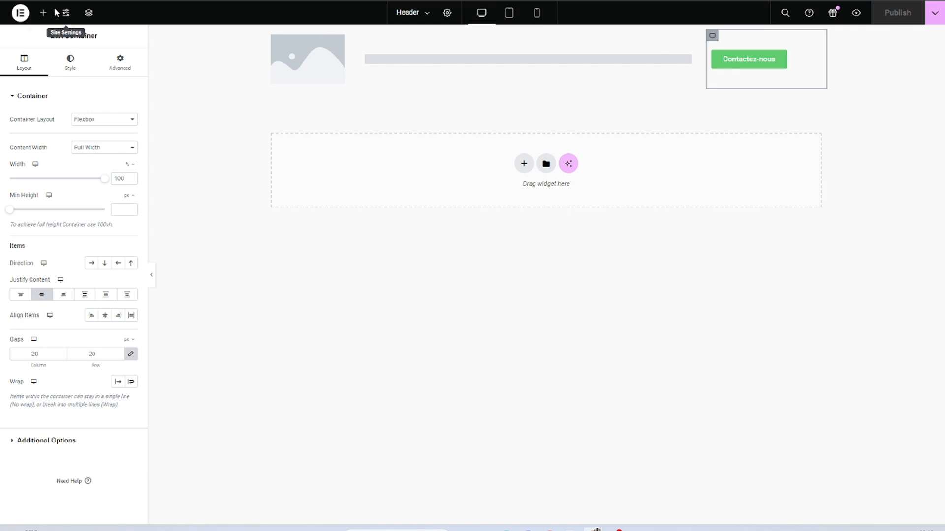
- Preview the published header and open the installed themes page from the WordPress dashboard
click(855, 14)
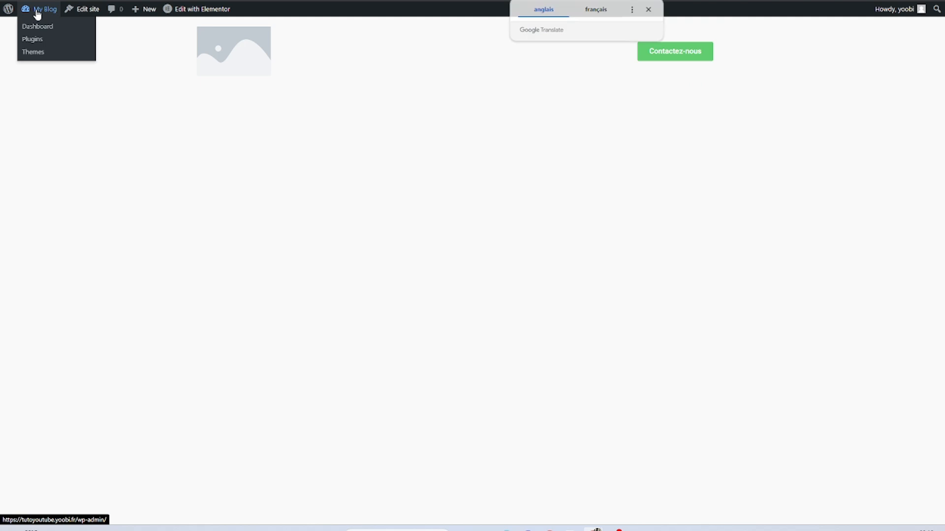
click(37, 14)
mouse_move(32, 205)
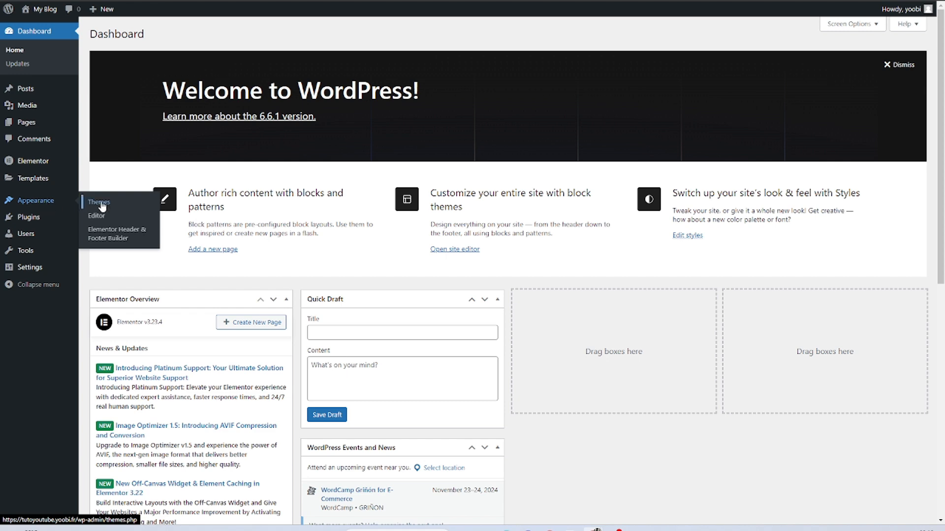
click(98, 202)
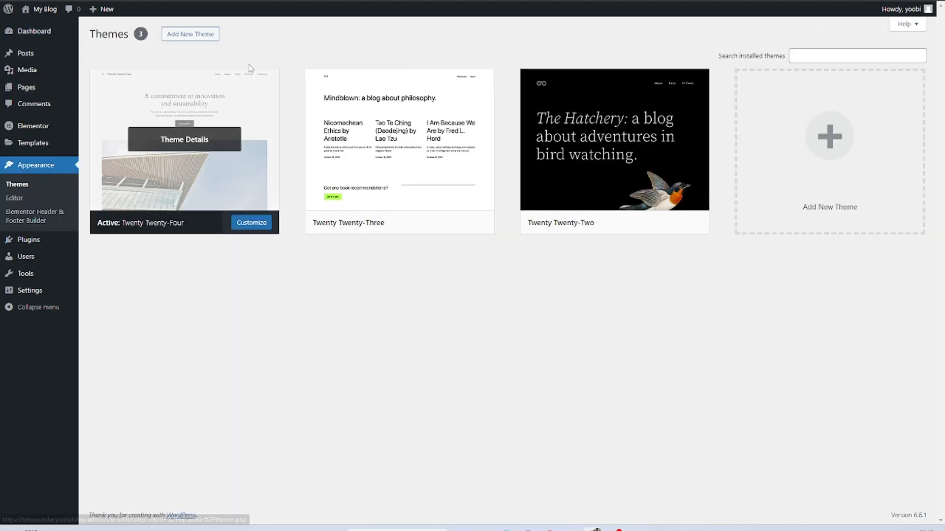
- Add the Hello Elementor theme from the theme directory and activate it
click(191, 34)
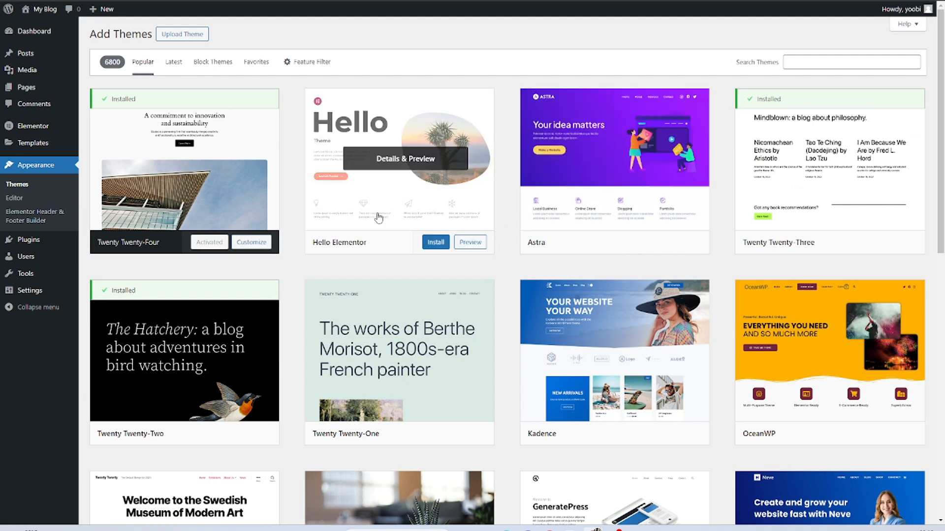
click(436, 242)
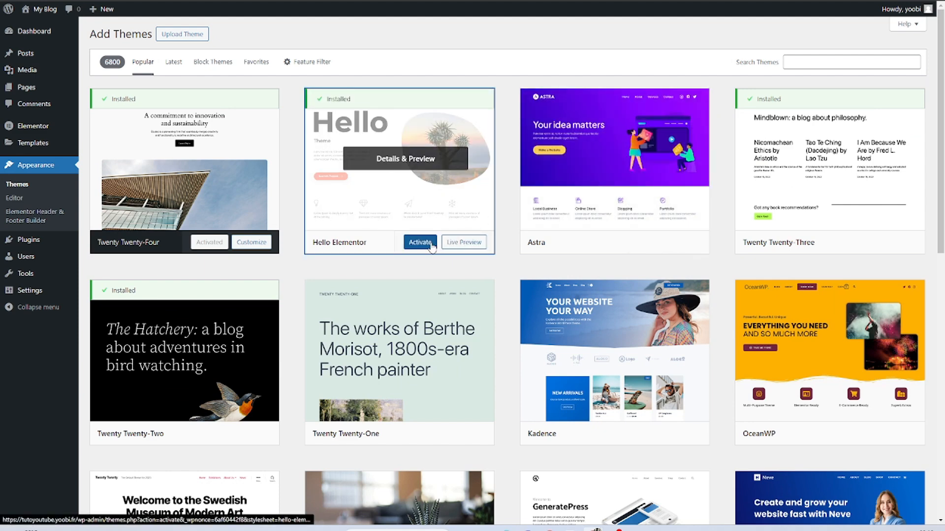
click(418, 242)
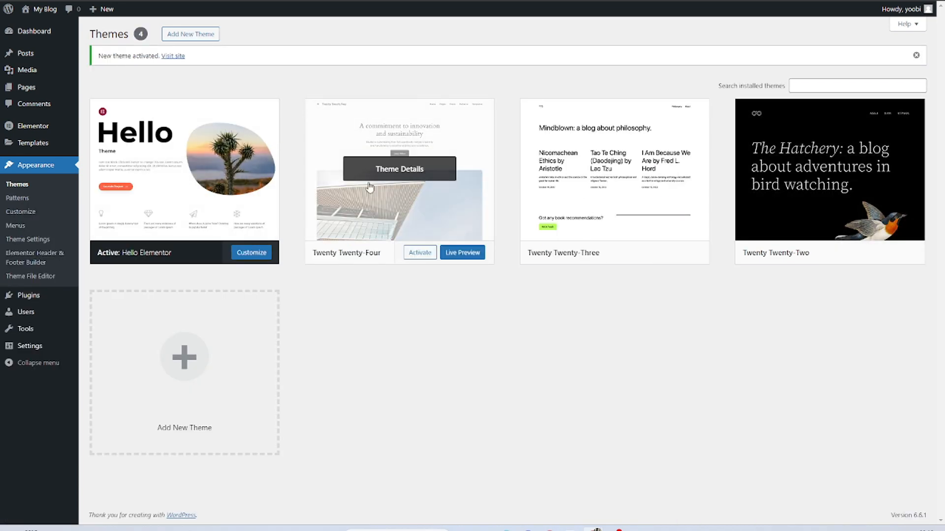
- Create a navigation menu named "Menu principal" with Header as its display location
click(30, 225)
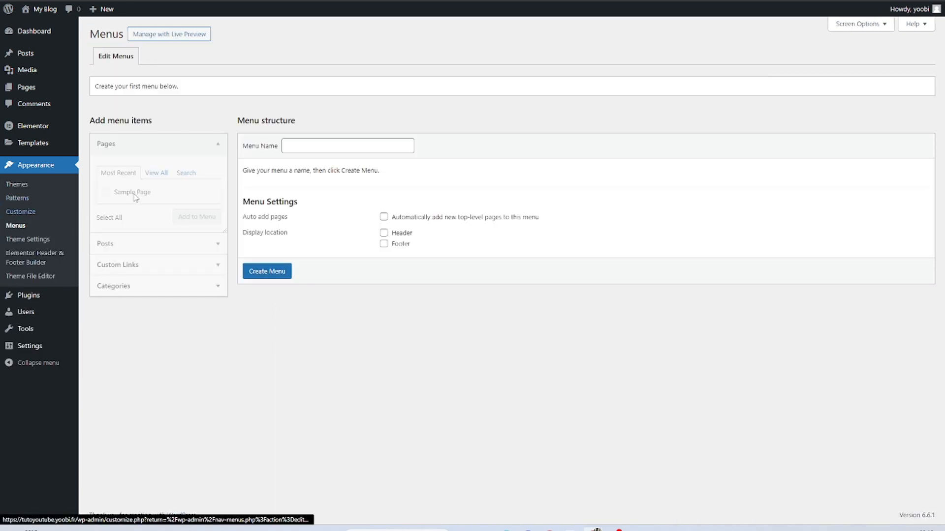
click(314, 148)
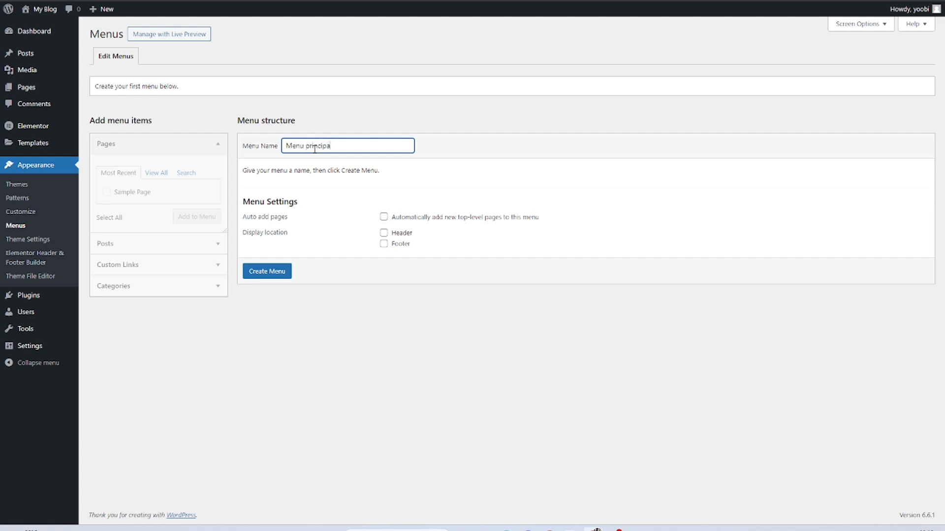
click(398, 233)
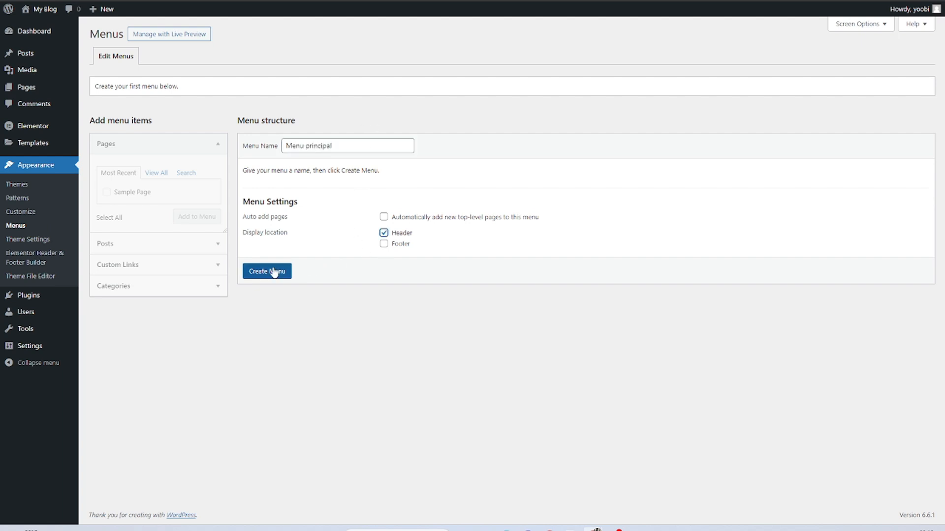
- Add a custom link with URL "#" and link text "Accueil" to the menu
click(124, 264)
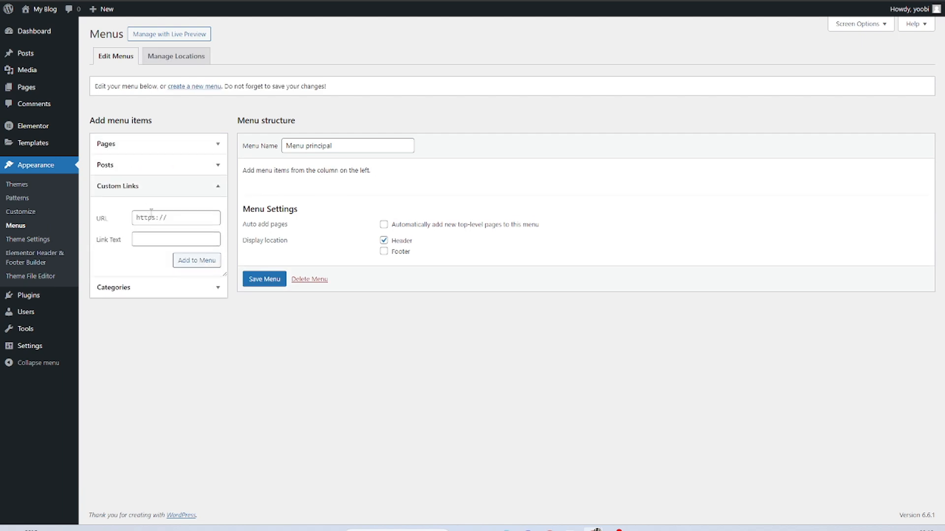
click(154, 222)
key(Tab)
key(Tab)
click(138, 235)
text(a)
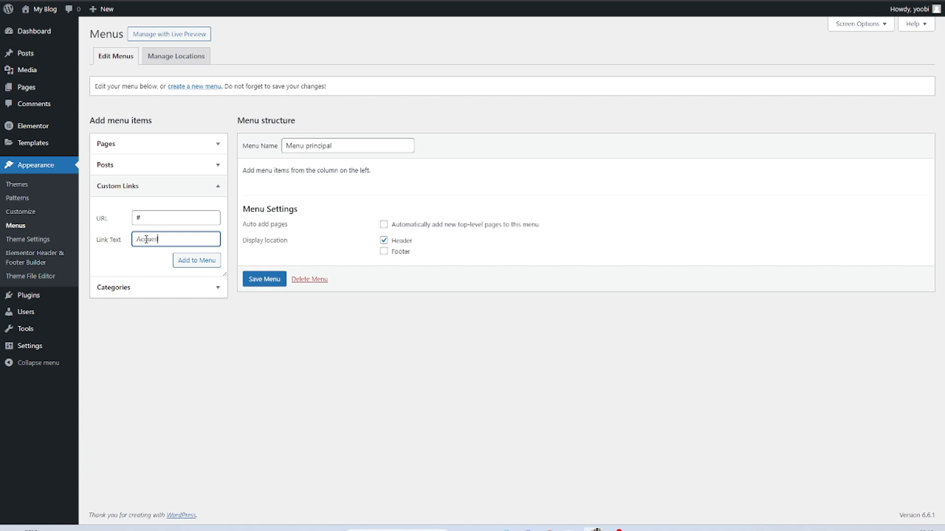
key(Return)
- Add two more custom links with URL "#" to the menu, named "A propos" and "Services"
click(171, 222)
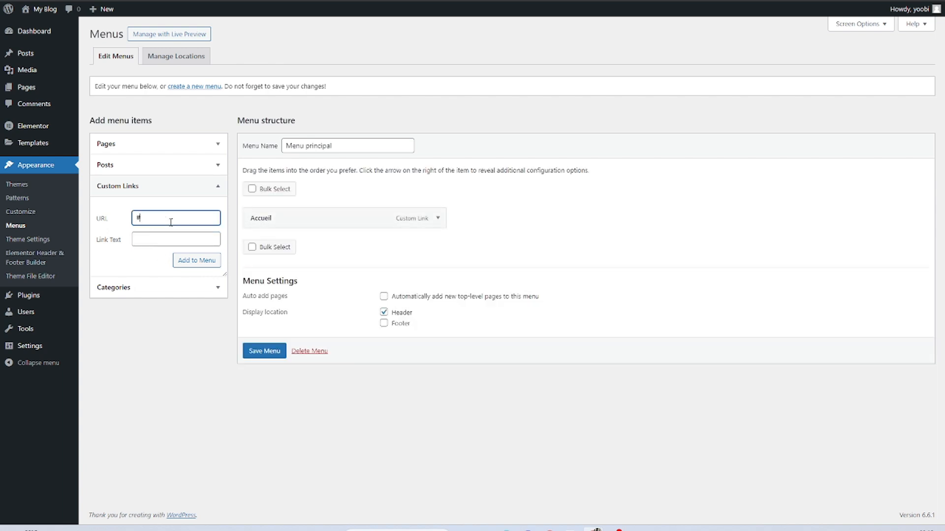
key(Tab)
text(a)
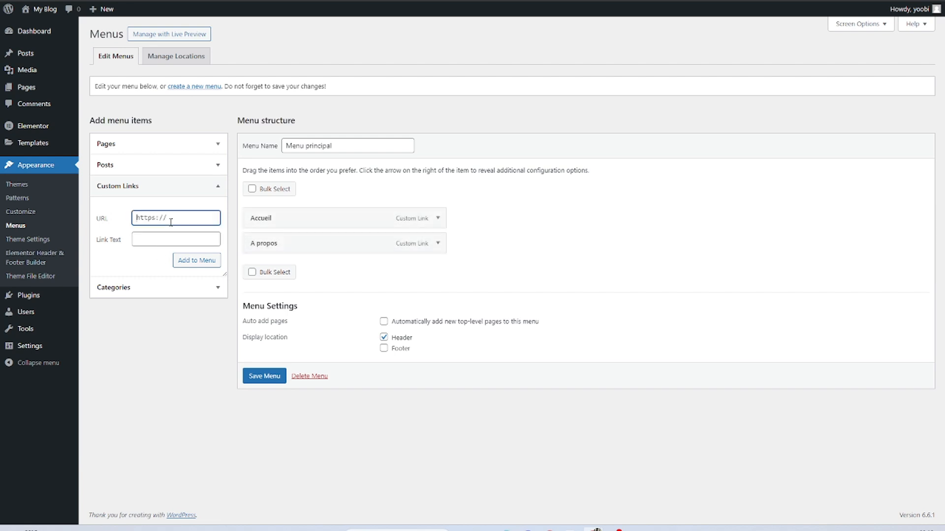
key(Tab)
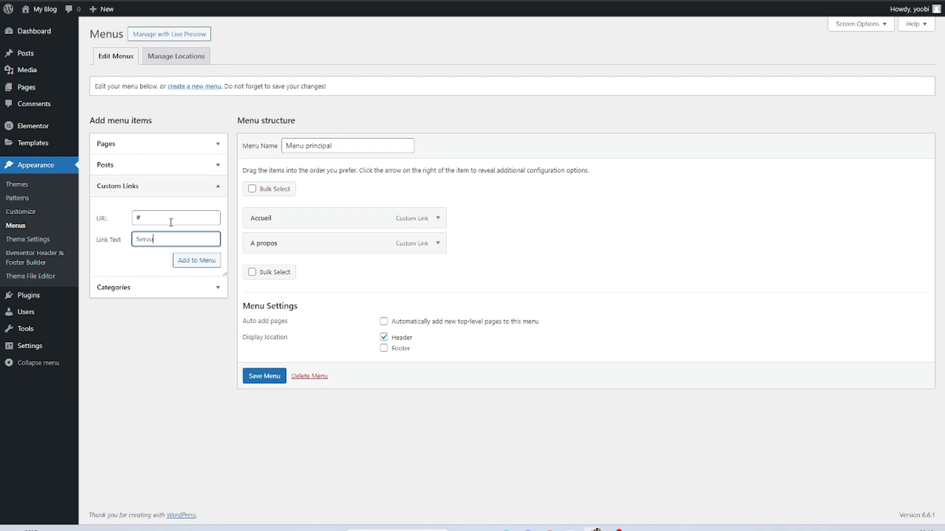
text(Services)
key(Return)
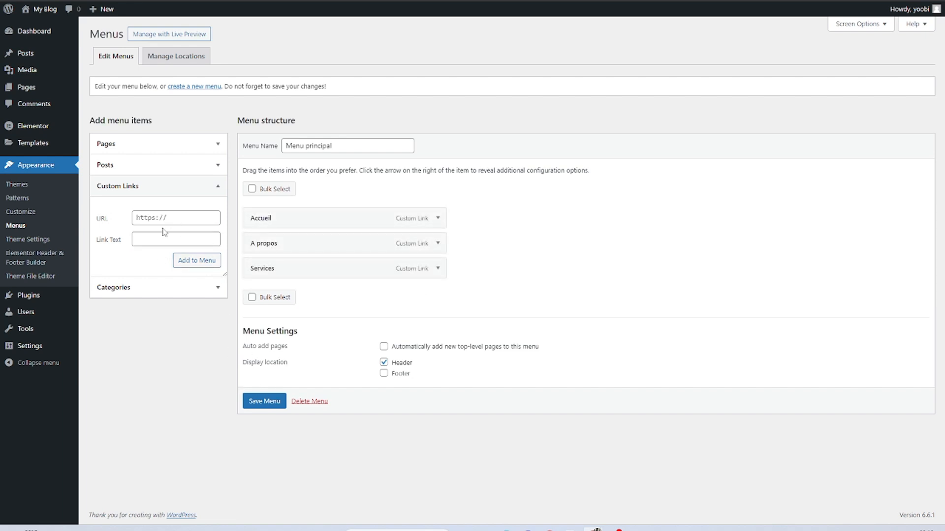
- Add a custom link "FAQ" with URL "#" and save the menu
click(162, 241)
click(160, 221)
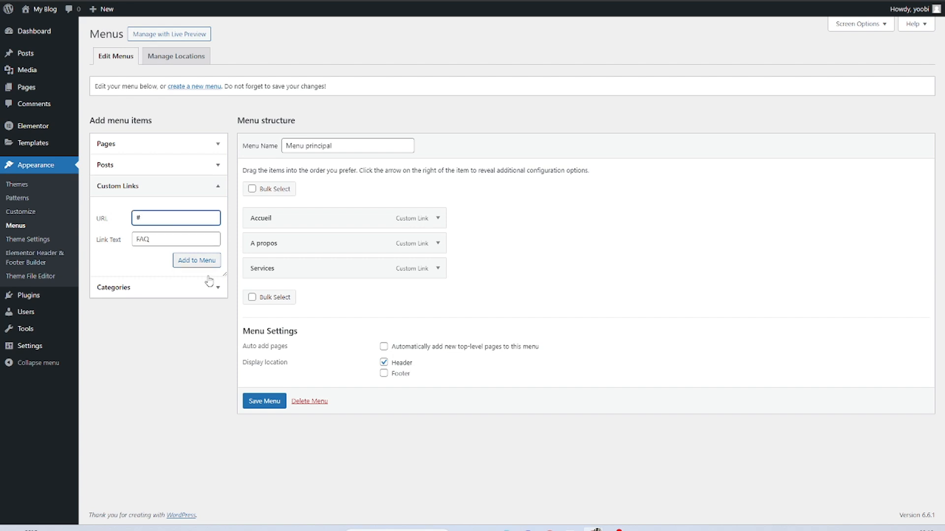
text(#)
click(198, 266)
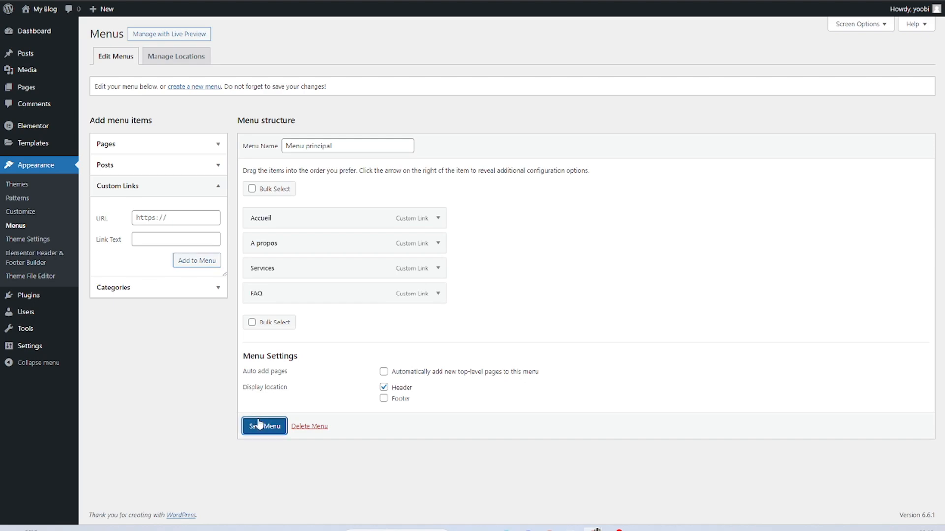
click(263, 425)
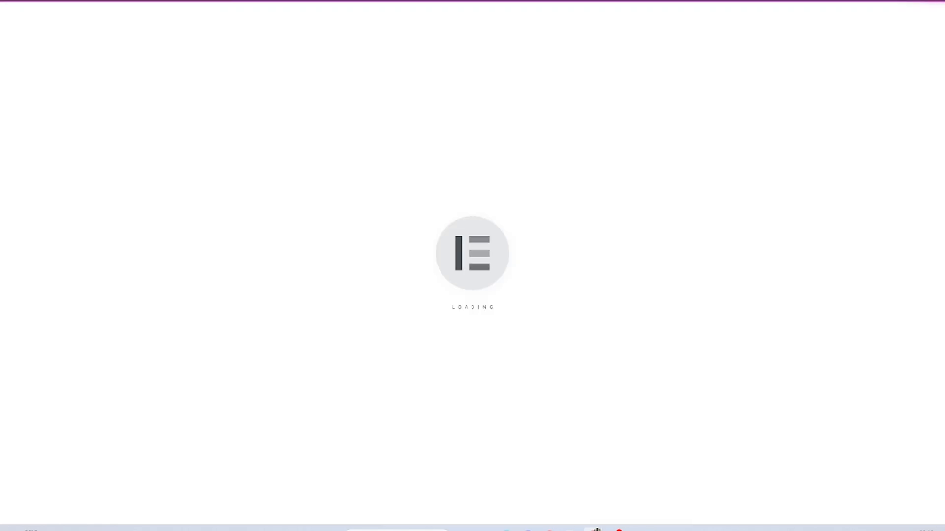
- Align the navigation menu container's items to the end in the Elementor header and publish the header
click(367, 36)
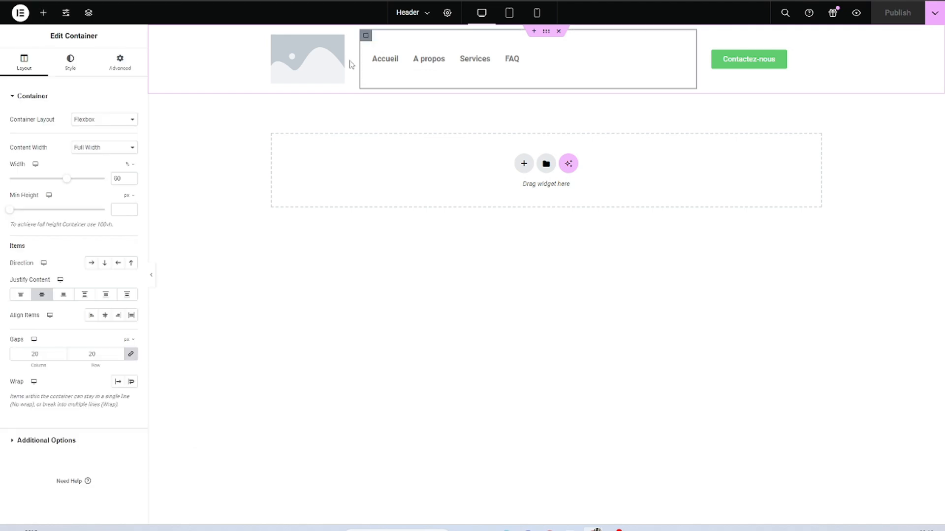
click(117, 317)
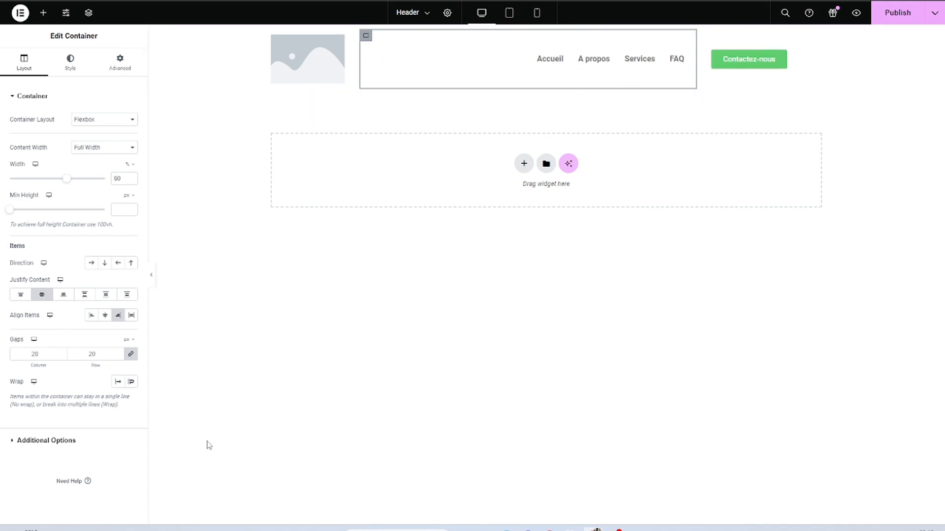
click(881, 11)
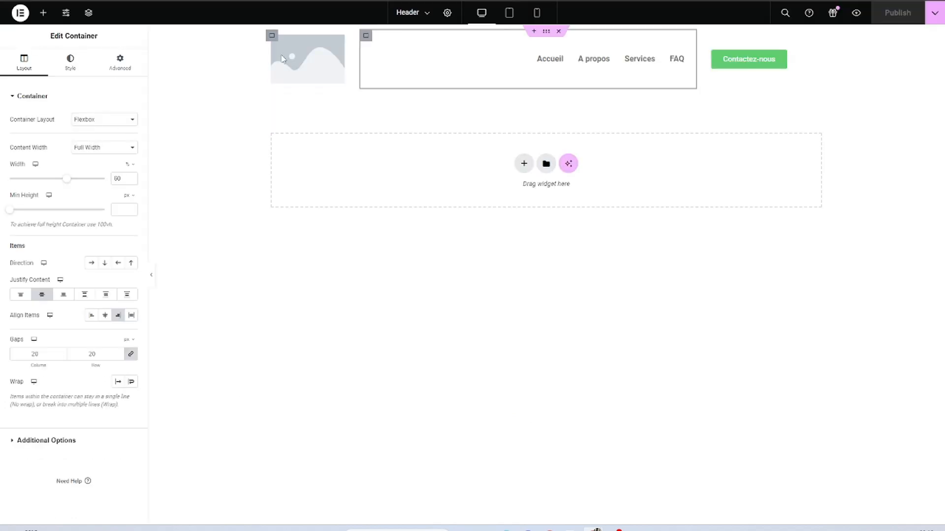
- Set the logo image's link type to Custom URL and publish the header
click(308, 58)
click(104, 235)
click(107, 272)
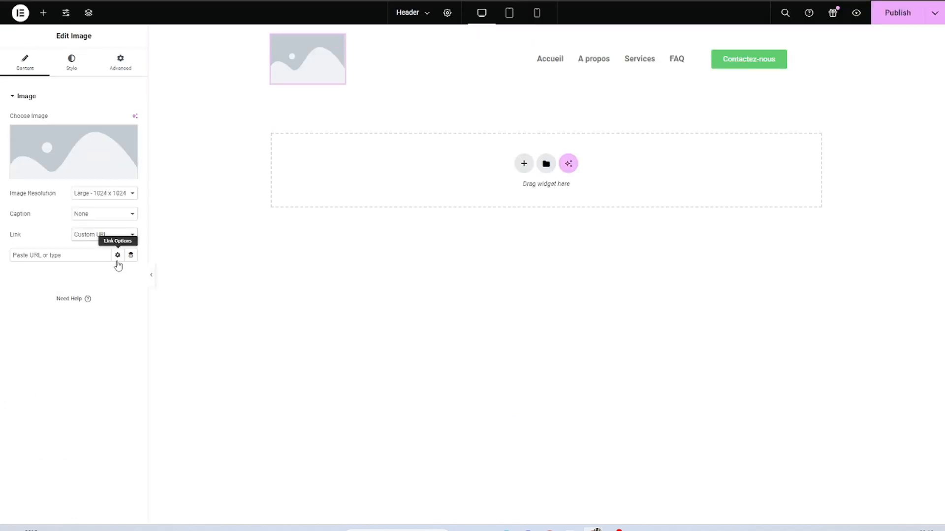
click(102, 254)
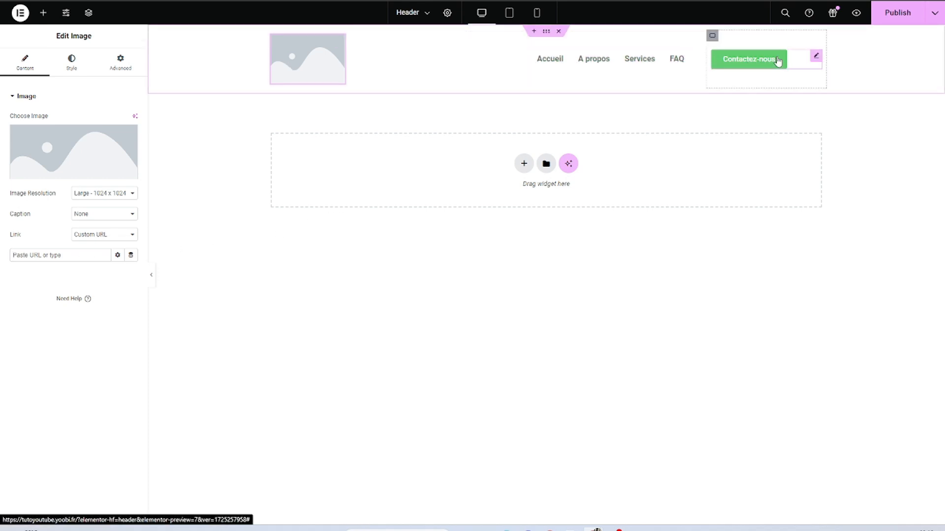
click(898, 14)
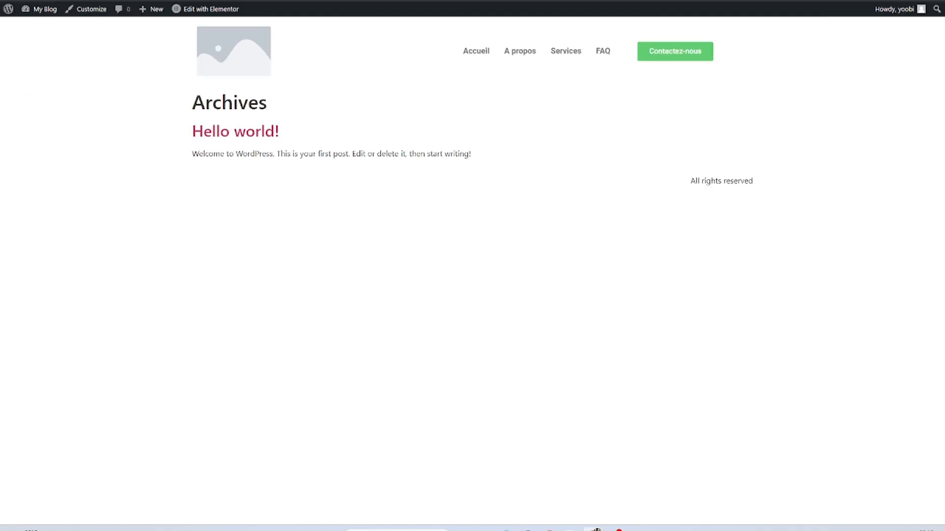
- Return to the WordPress dashboard and start a new template in Elementor Header & Footer Builder
mouse_move(38, 6)
click(37, 26)
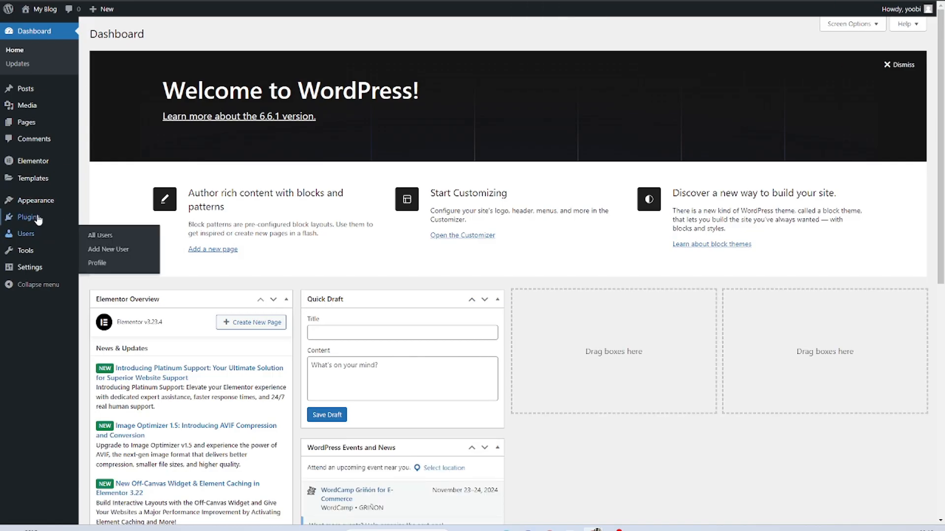
mouse_move(34, 205)
click(117, 282)
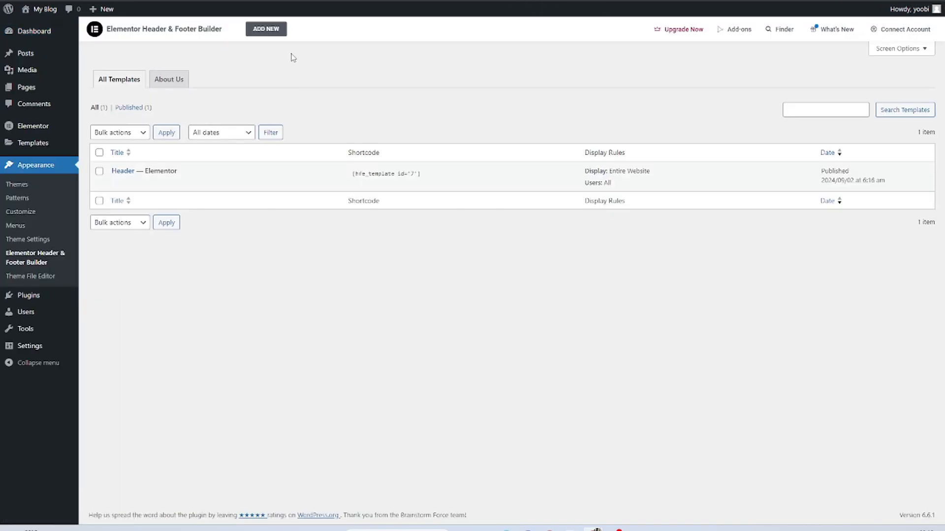
click(265, 34)
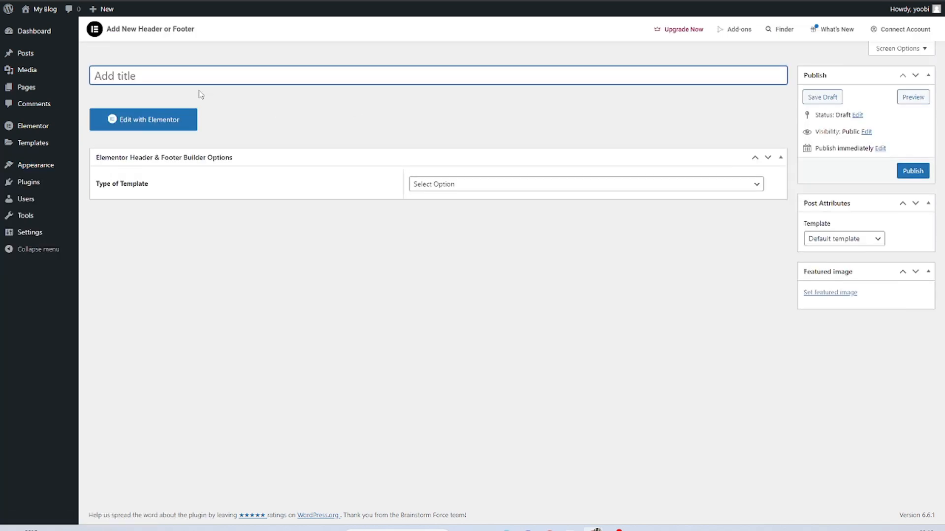
- Title the template "Footer", set its type to Footer, and display it on the Entire Website for All user roles
click(475, 190)
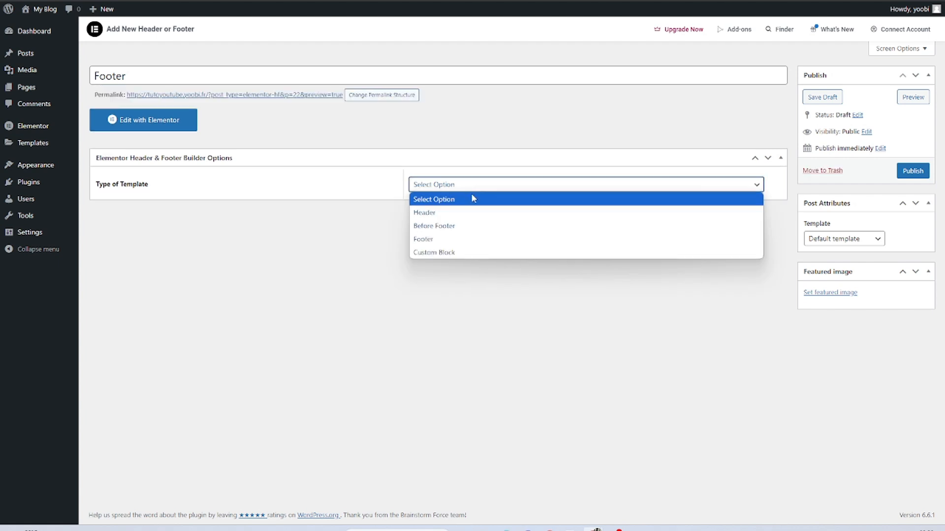
click(458, 239)
click(440, 224)
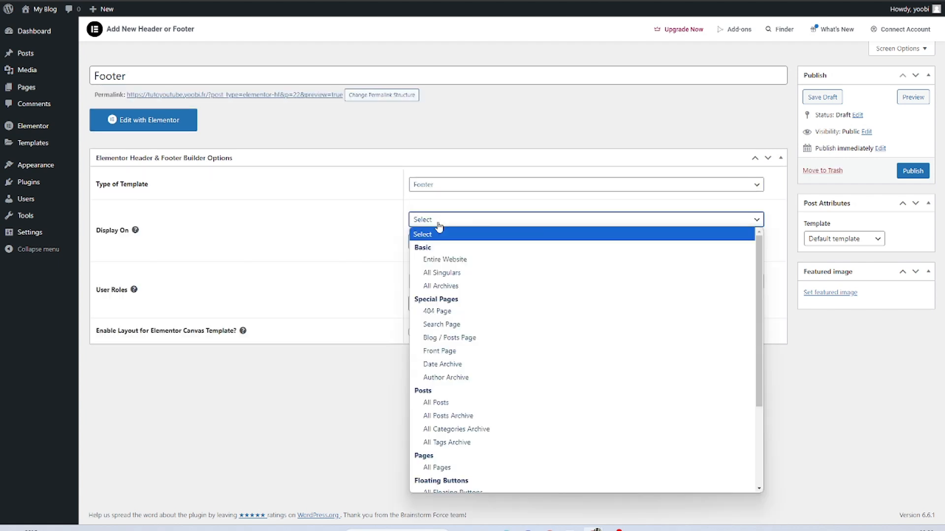
click(444, 260)
click(438, 281)
click(438, 324)
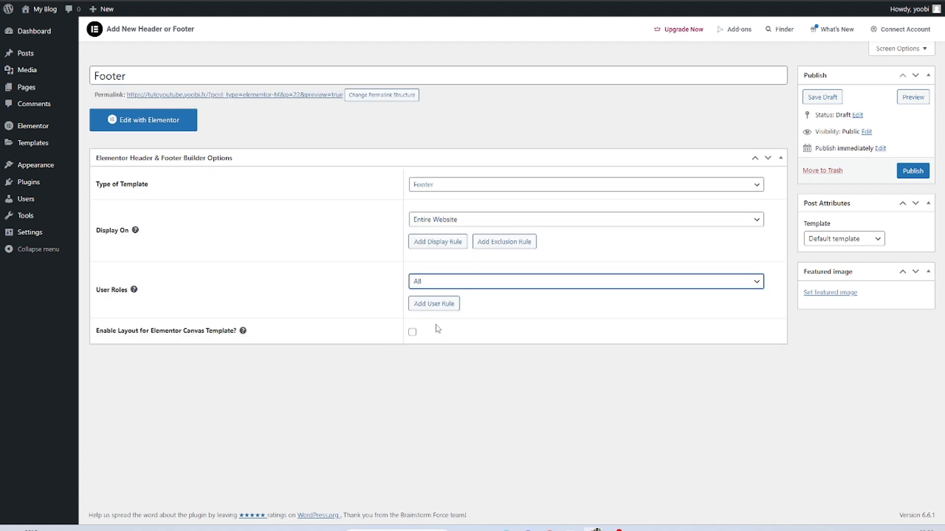
- Publish the footer template, open it in Elementor and start adding a new container
click(910, 171)
click(156, 167)
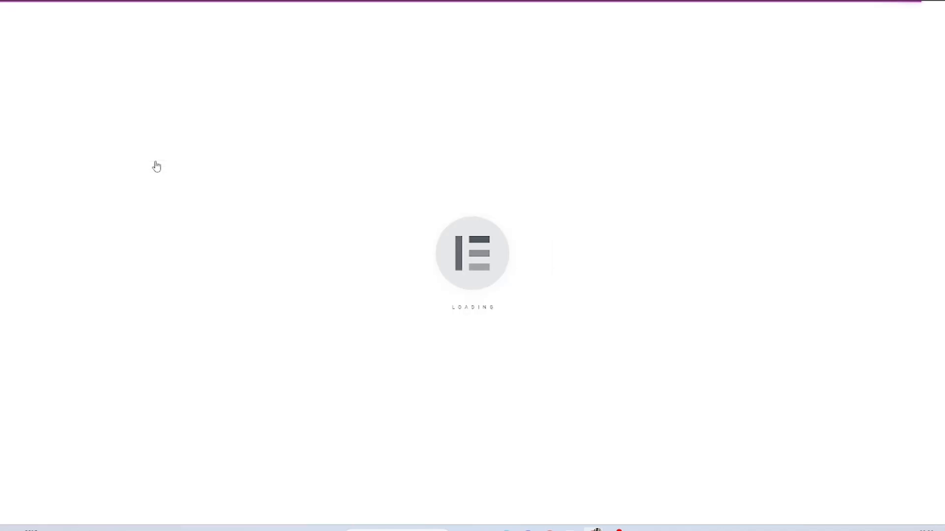
click(523, 107)
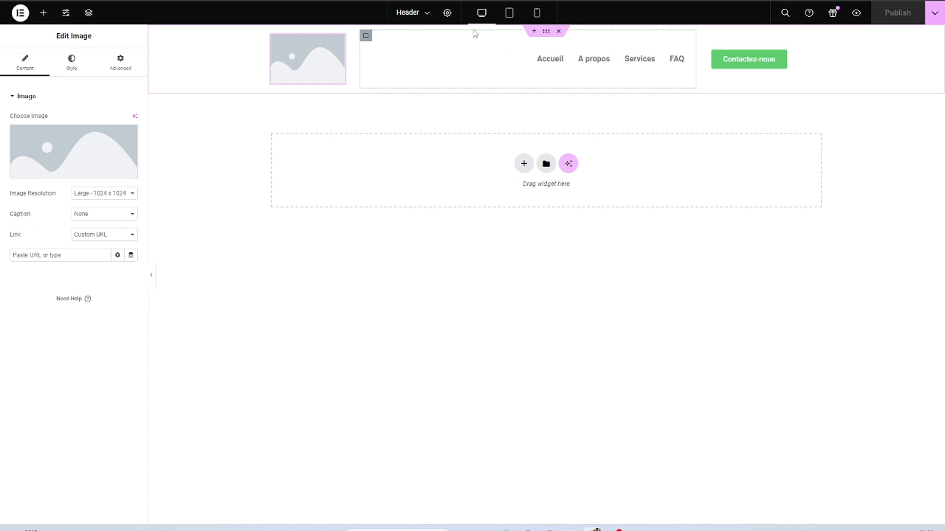
- Check the header's layout in the tablet and mobile views, returning to the desktop view
click(509, 12)
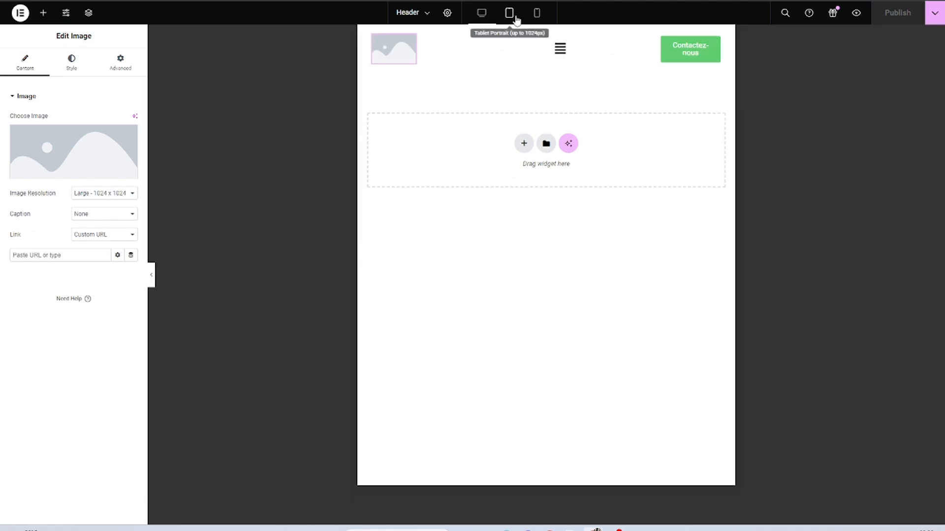
click(537, 13)
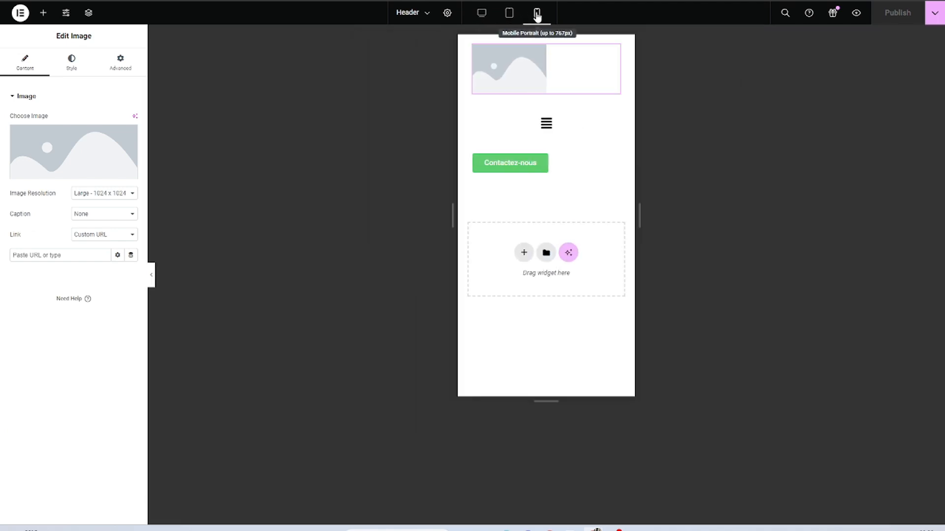
click(483, 13)
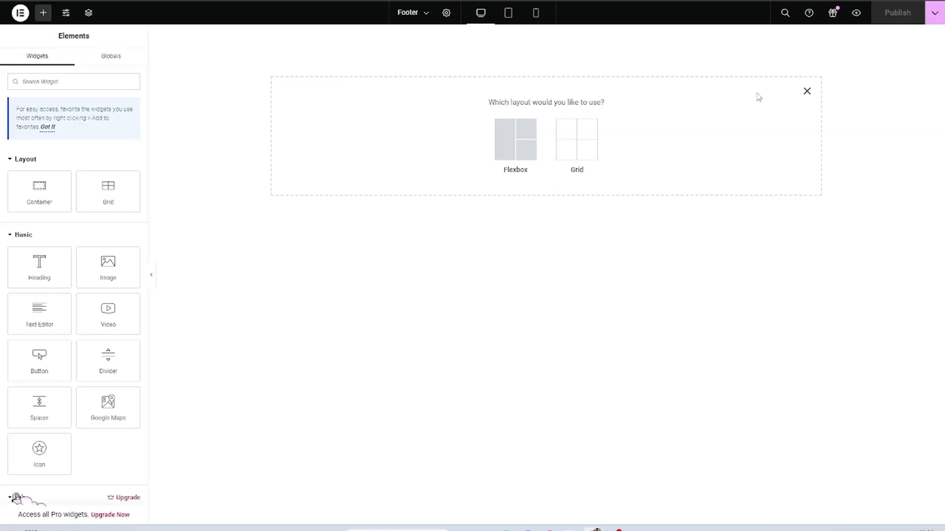
- Add a flexbox container with horizontal direction to the footer and set its padding to 20 px on all sides
click(531, 131)
click(464, 129)
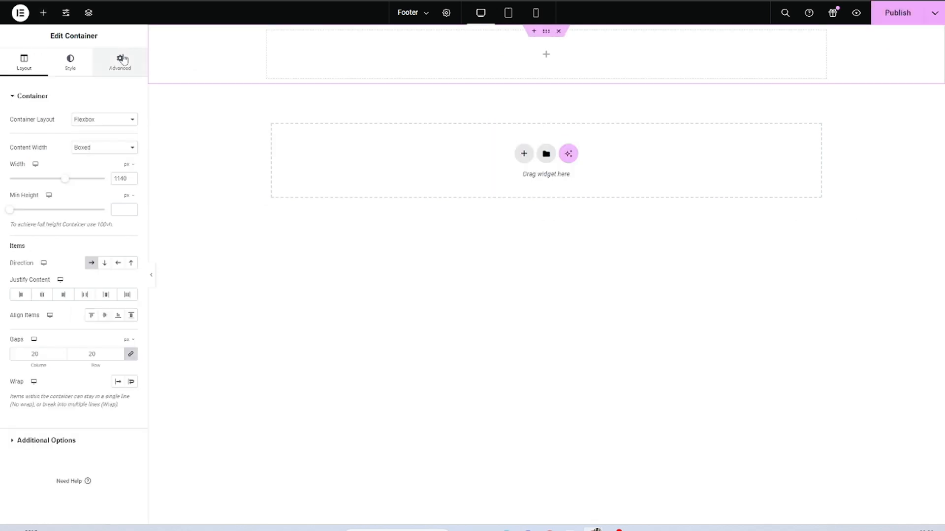
click(123, 56)
click(133, 170)
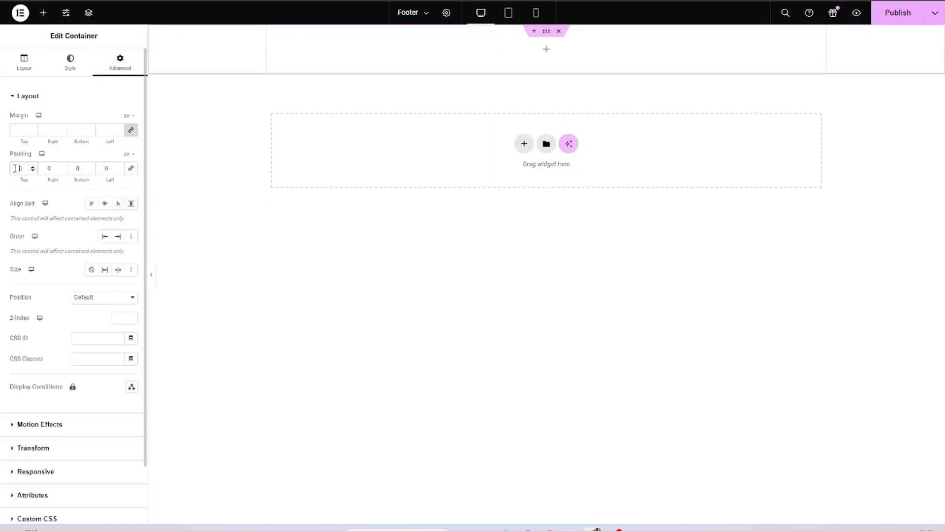
click(131, 169)
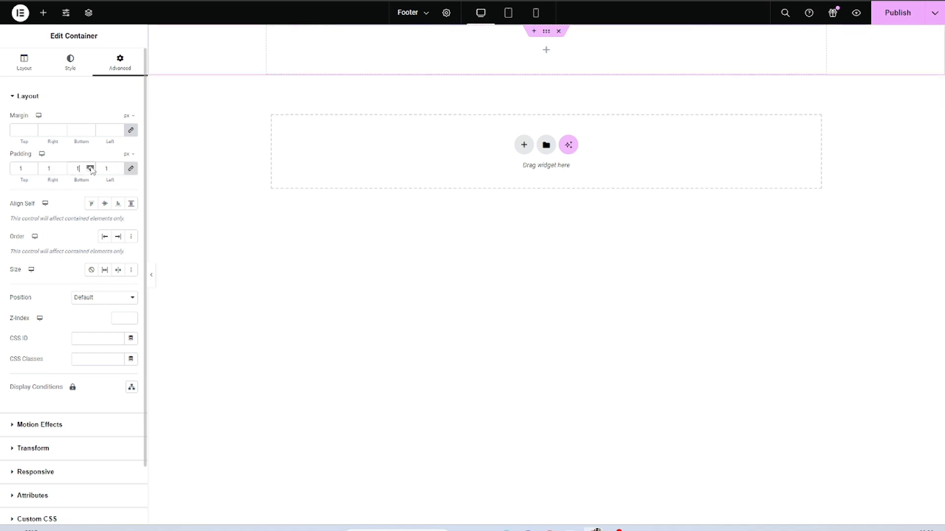
double_click(107, 169)
text(20)
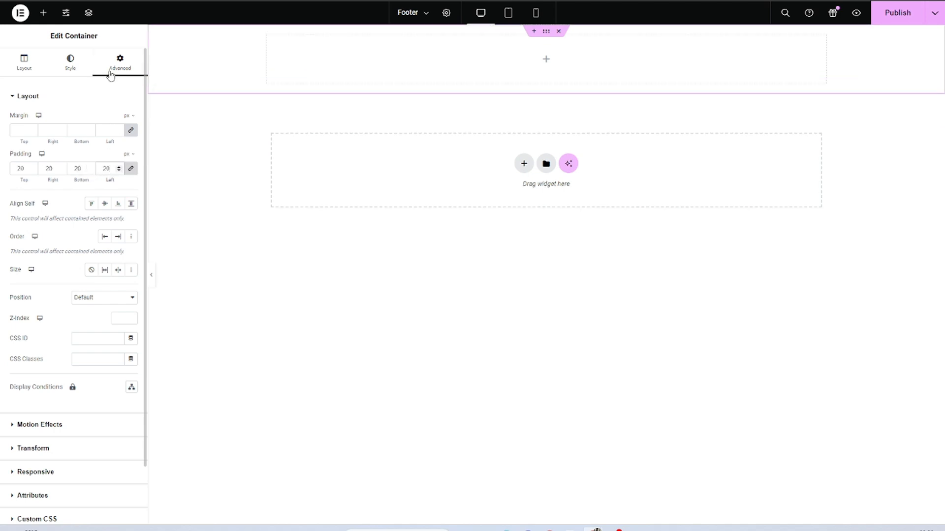
- Nest a container inside the footer container and duplicate it three times to form four equal columns
click(27, 58)
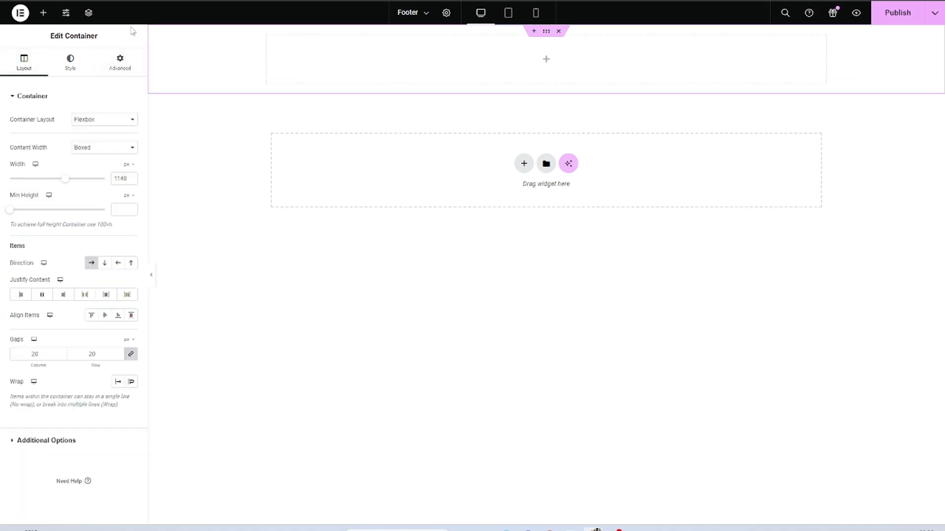
click(43, 12)
drag(47, 188, 329, 59)
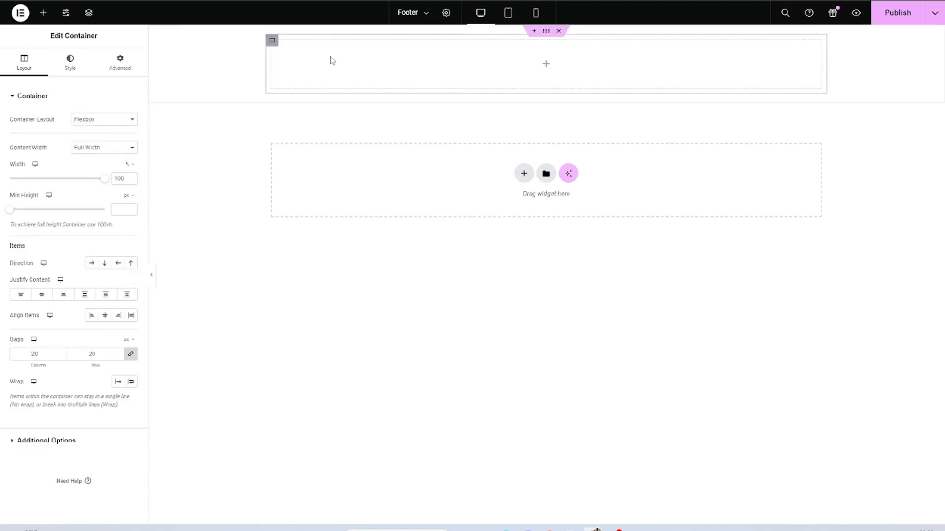
right_click(330, 59)
click(378, 89)
right_click(343, 65)
click(364, 92)
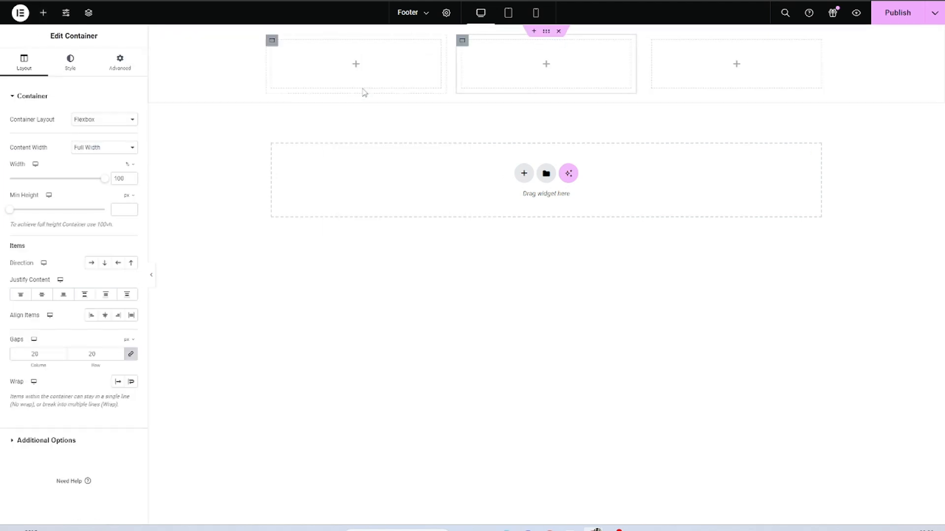
right_click(308, 64)
click(337, 99)
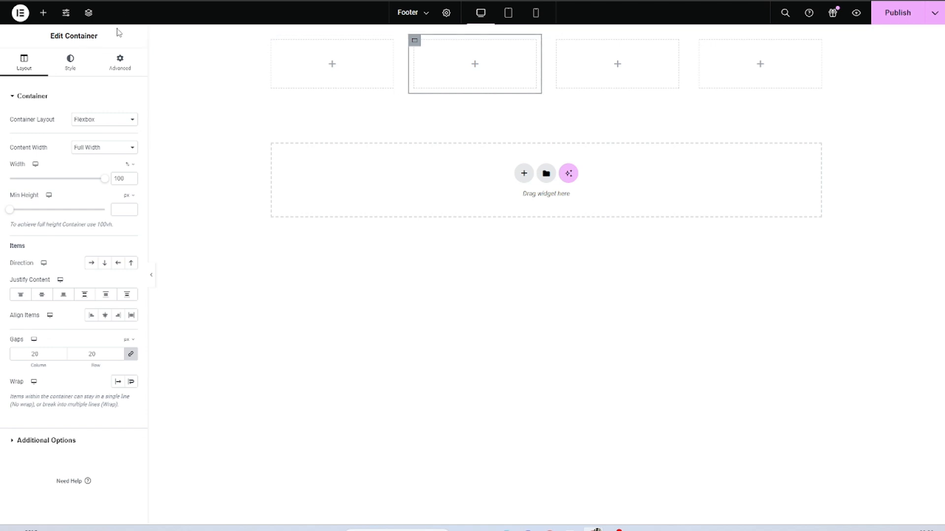
- Add an Image widget to the first column, 105 px wide and left-aligned
click(47, 15)
drag(108, 265, 284, 84)
click(72, 62)
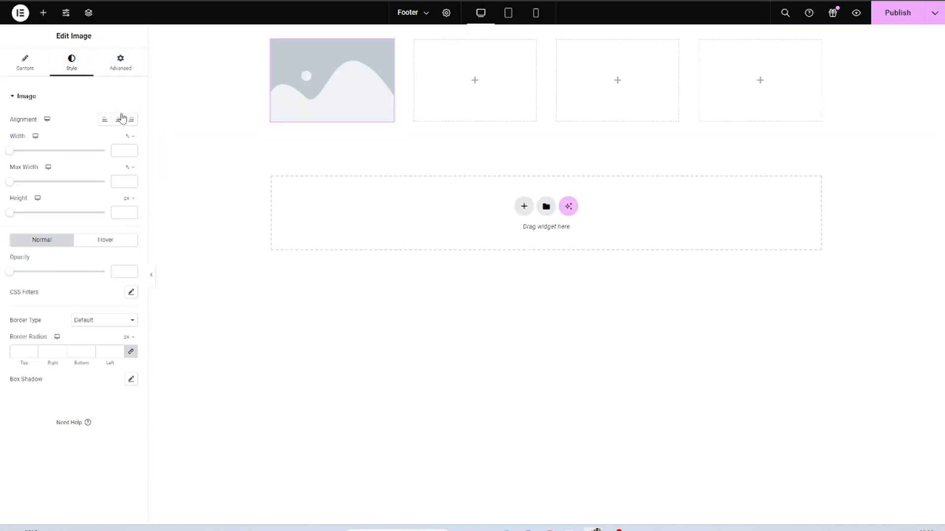
text(100)
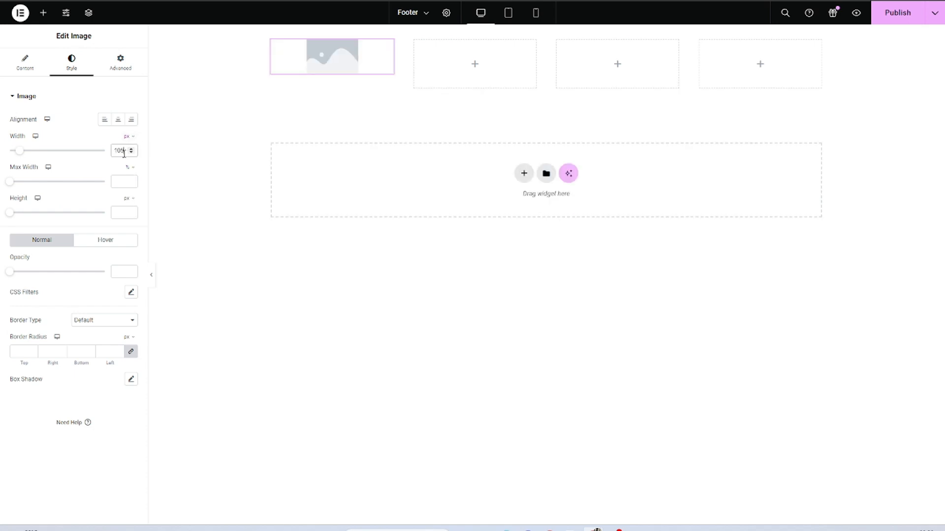
click(104, 120)
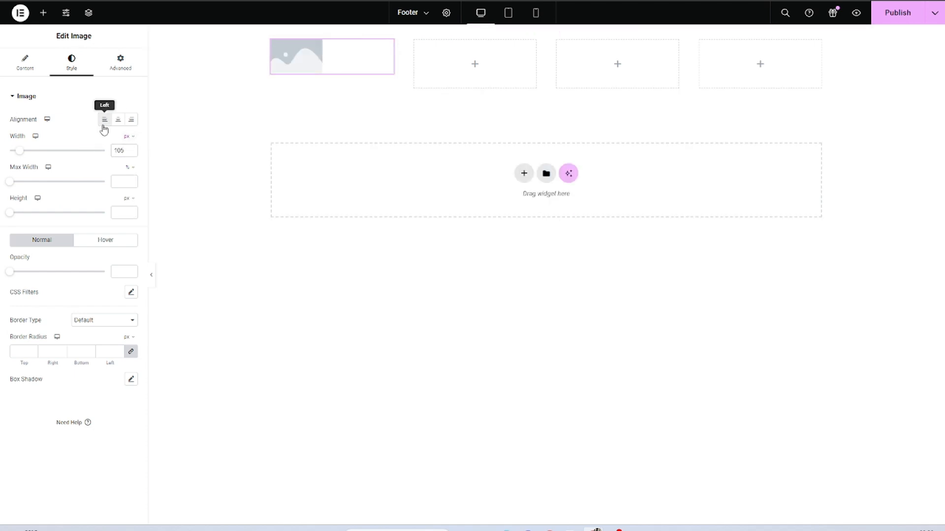
- Add a Heading widget to the second column with HTML tag H5 and the title "Menu Principal"
click(44, 13)
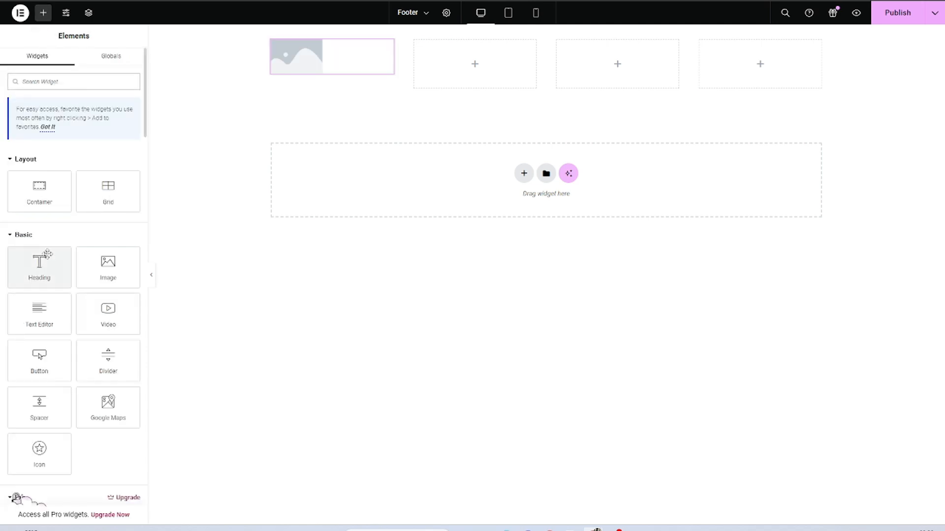
drag(48, 255, 493, 74)
click(94, 212)
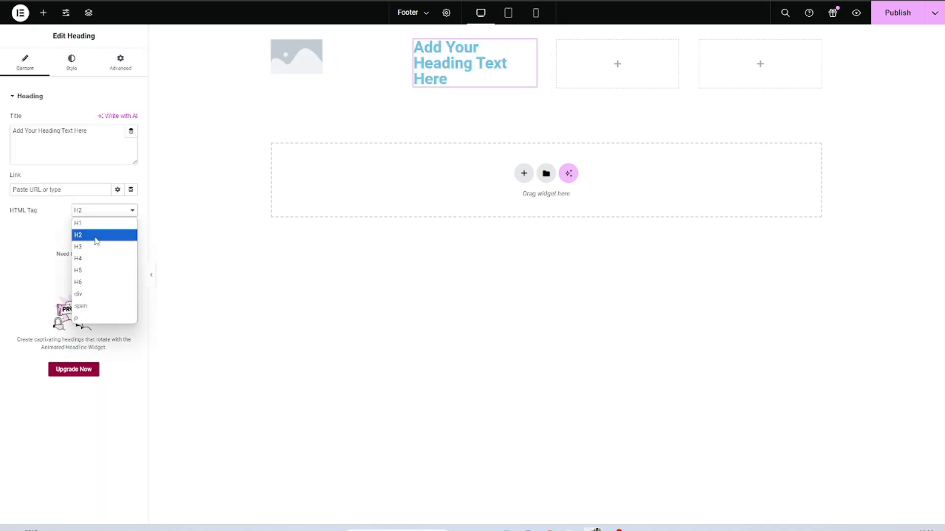
click(96, 275)
triple_click(70, 143)
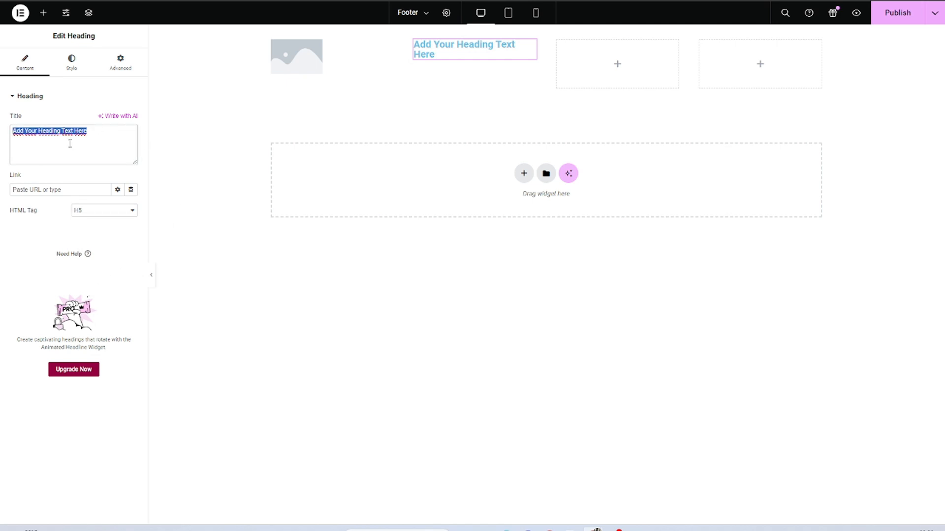
text(Menu Principal)
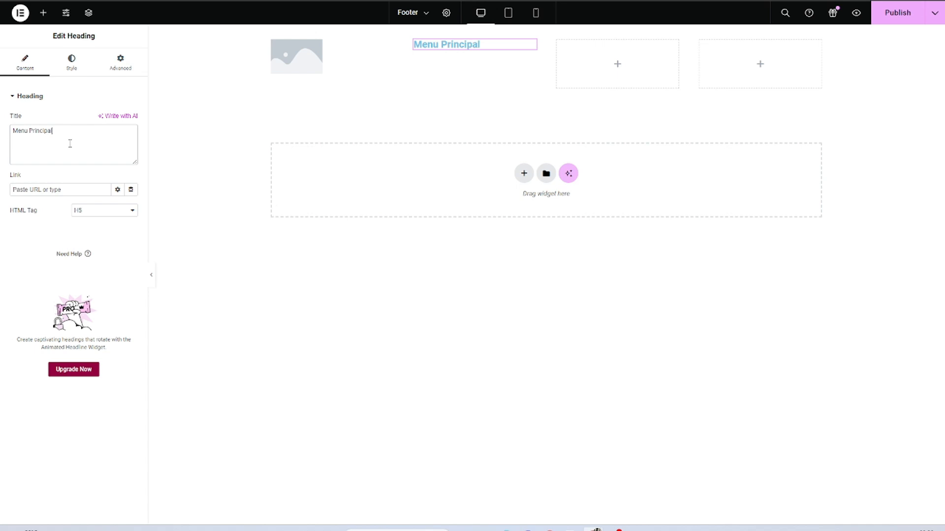
- Copy the "Menu Principal" heading and paste it into the third and fourth columns
right_click(456, 44)
click(591, 64)
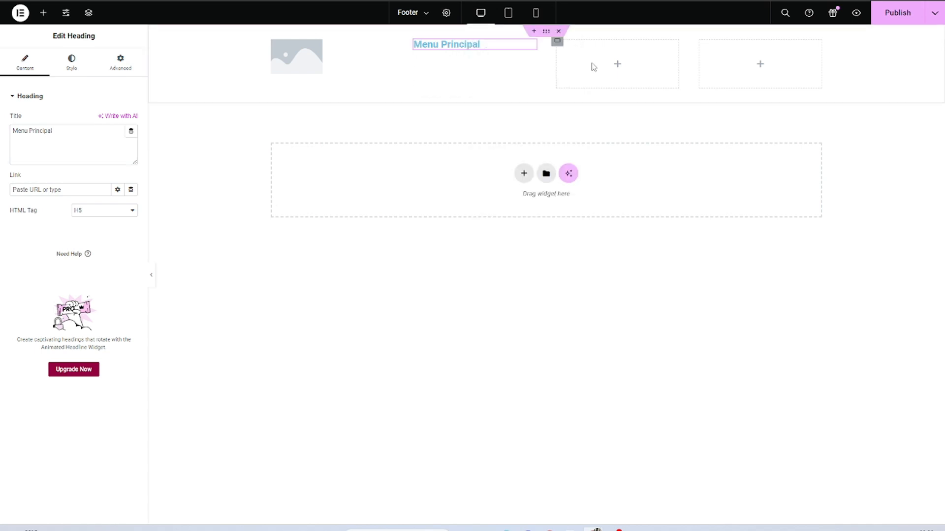
right_click(592, 62)
click(648, 148)
right_click(740, 75)
click(770, 159)
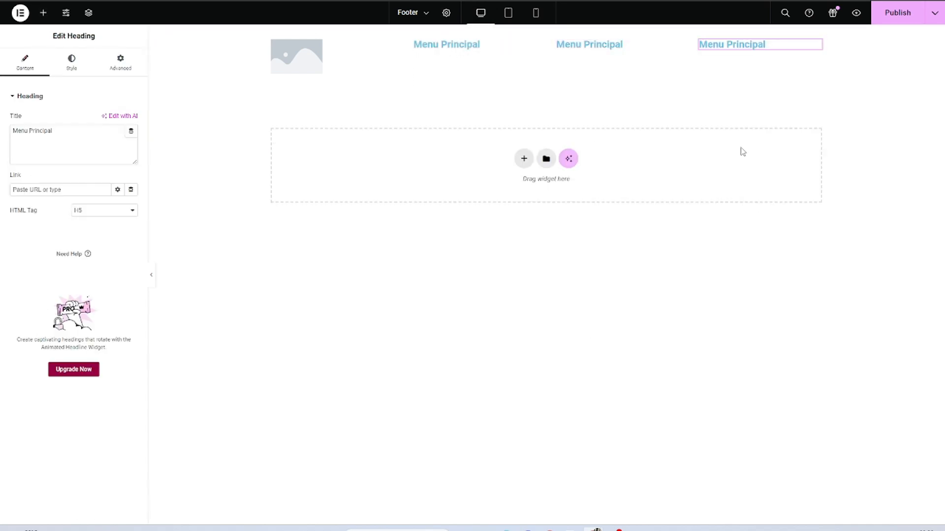
- Retitle the third column's heading "Informations" and the fourth column's heading "Newsletter"
click(603, 51)
click(57, 155)
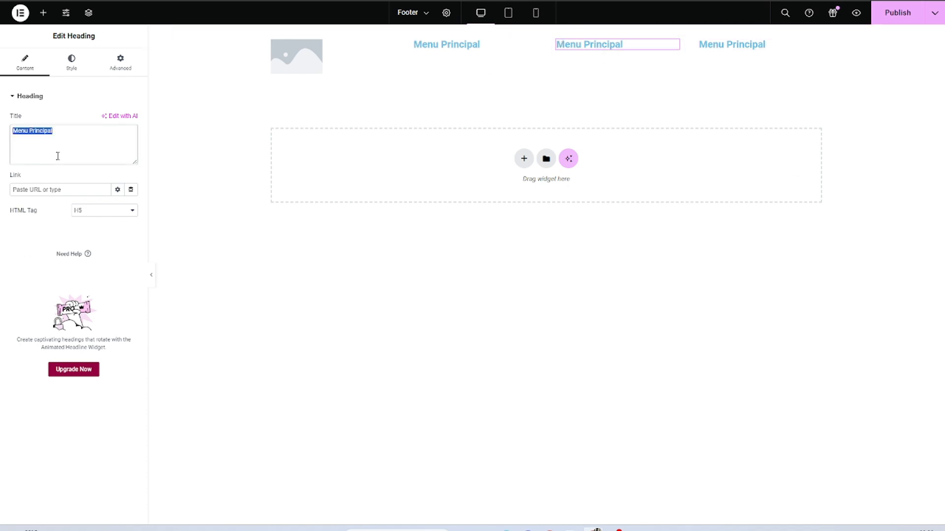
key(BackSpace)
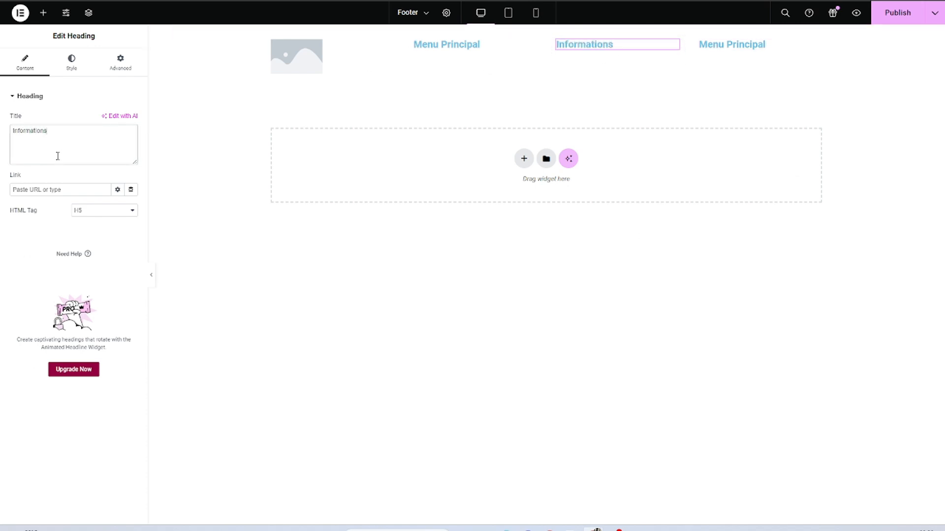
click(707, 56)
click(71, 161)
key(ctrl+a)
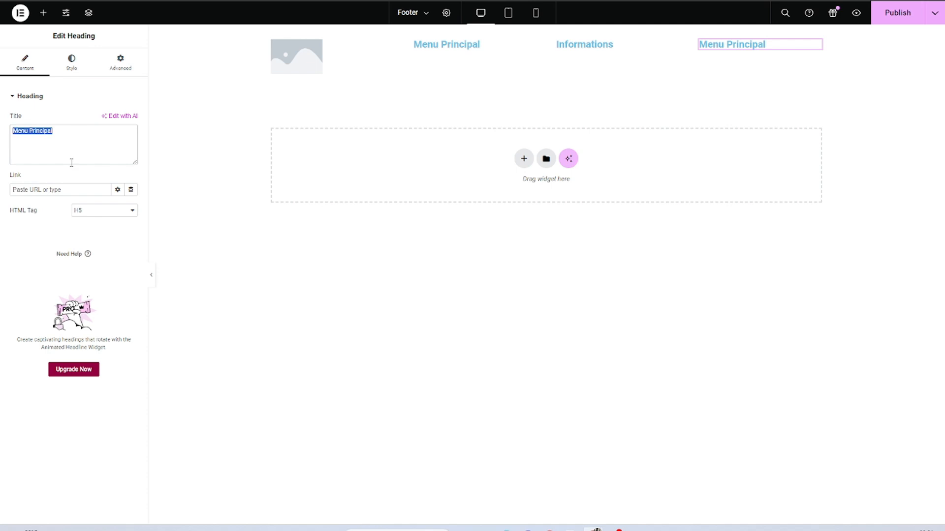
text(Newsletter)
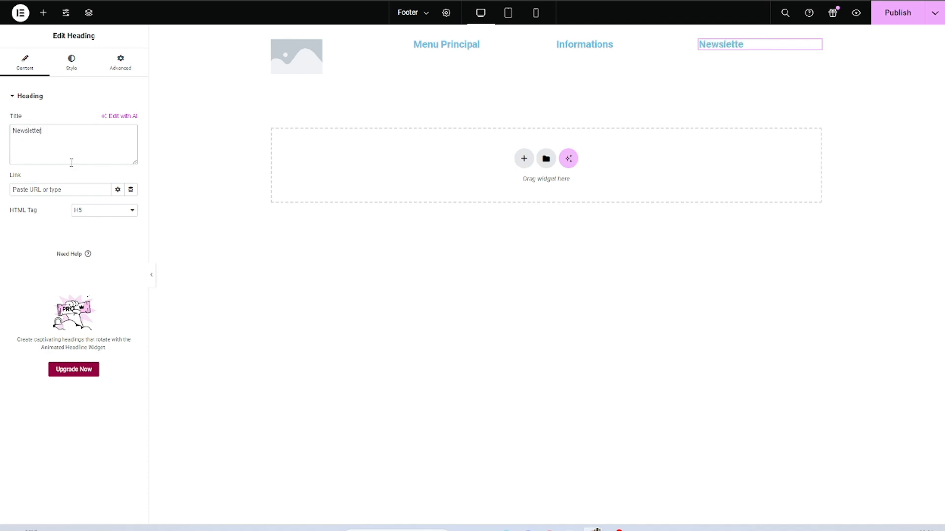
- Add an Icon List widget below the "Menu Principal" heading
click(43, 13)
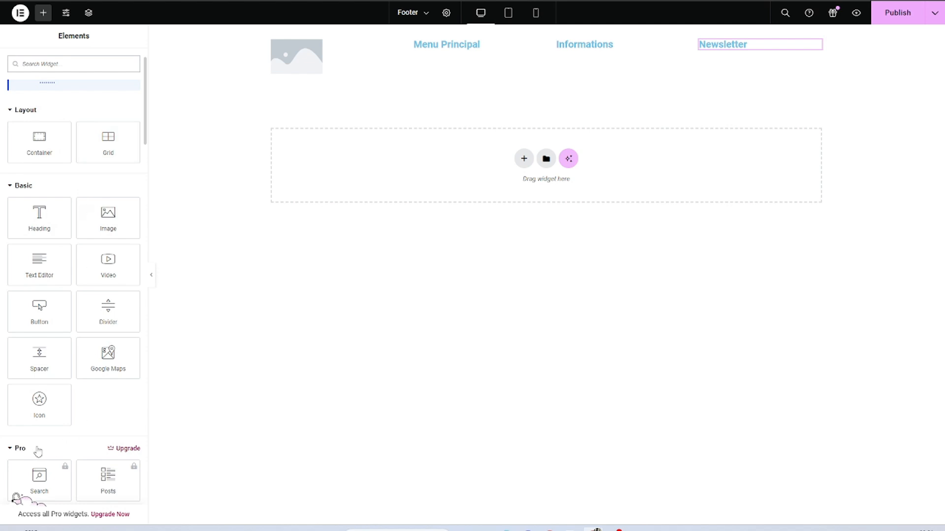
click(38, 449)
scroll(98, 393, down, 5)
drag(39, 353, 445, 48)
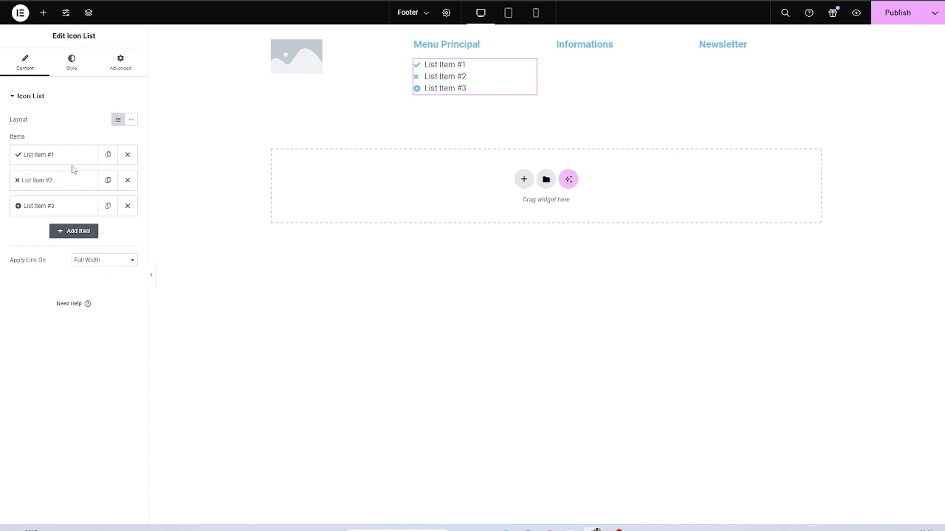
- Delete two of the icon list's items and remove the icon from the remaining one
click(128, 181)
click(127, 180)
click(64, 159)
click(123, 220)
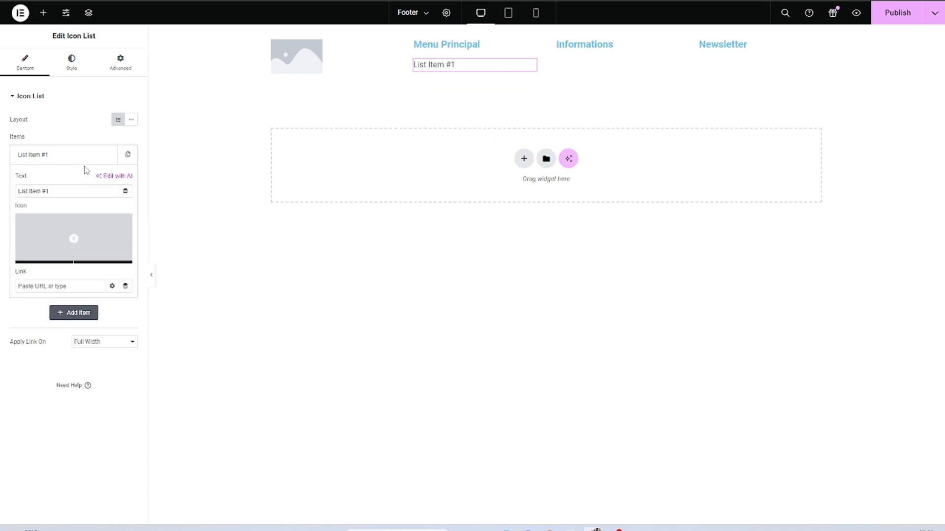
click(86, 157)
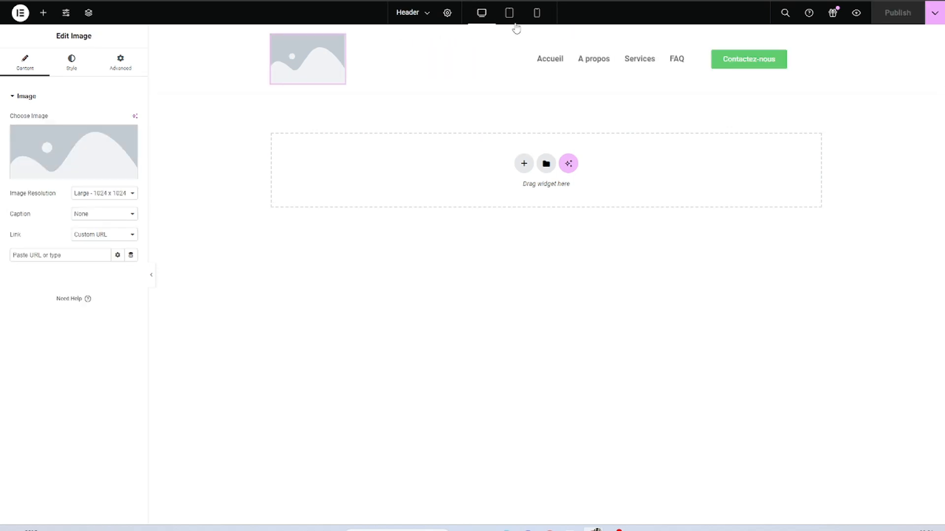
- Check the header in the mobile view by opening and closing its navigation menu
click(537, 13)
click(543, 124)
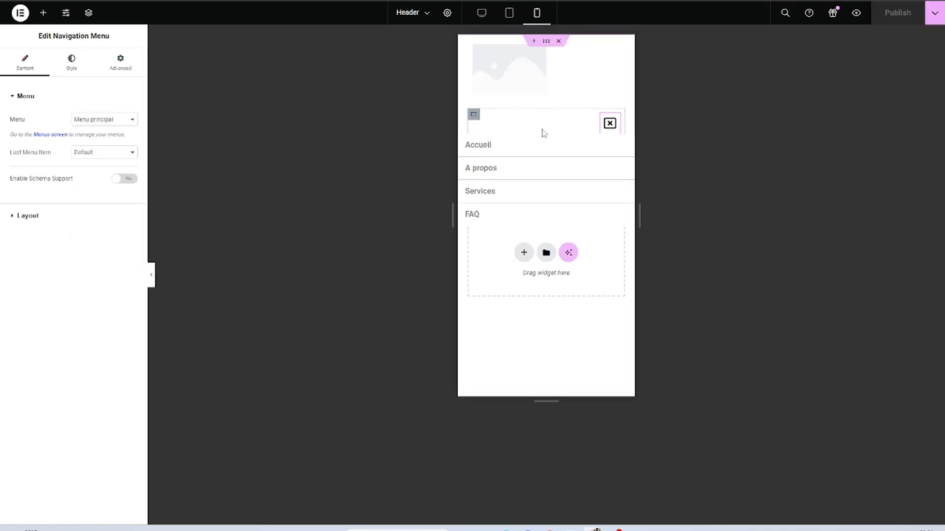
click(608, 124)
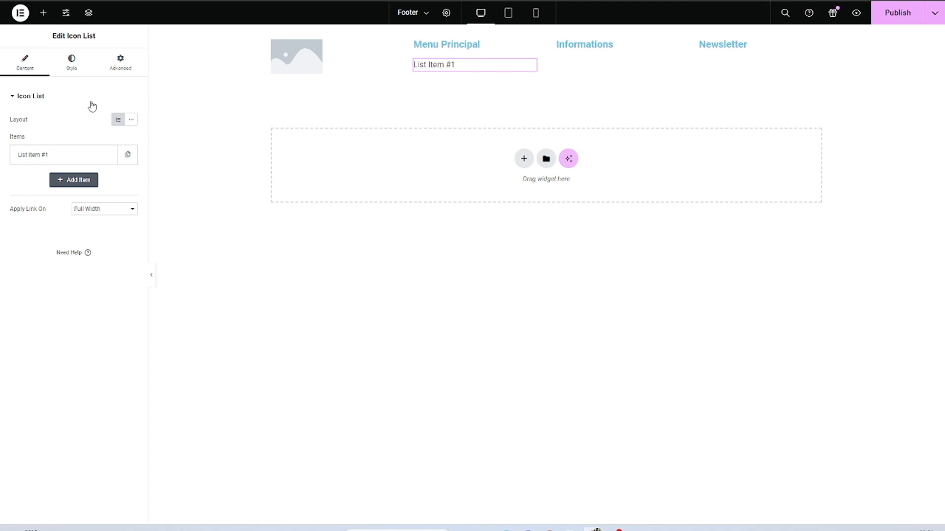
- Duplicate the icon-free list item three times so the list has four items
click(126, 155)
click(108, 155)
click(108, 156)
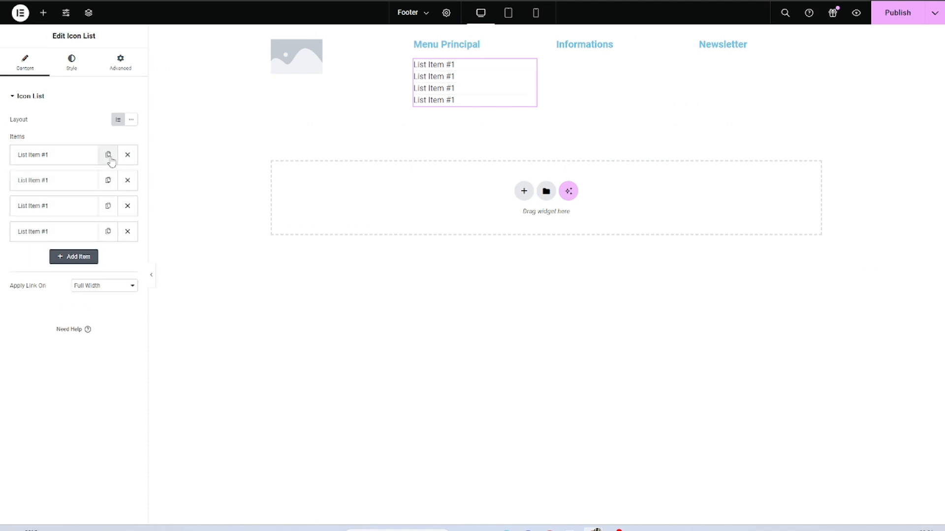
- Check the footer in the mobile view, return it to desktop, and toggle the header's mobile navigation menu
click(536, 13)
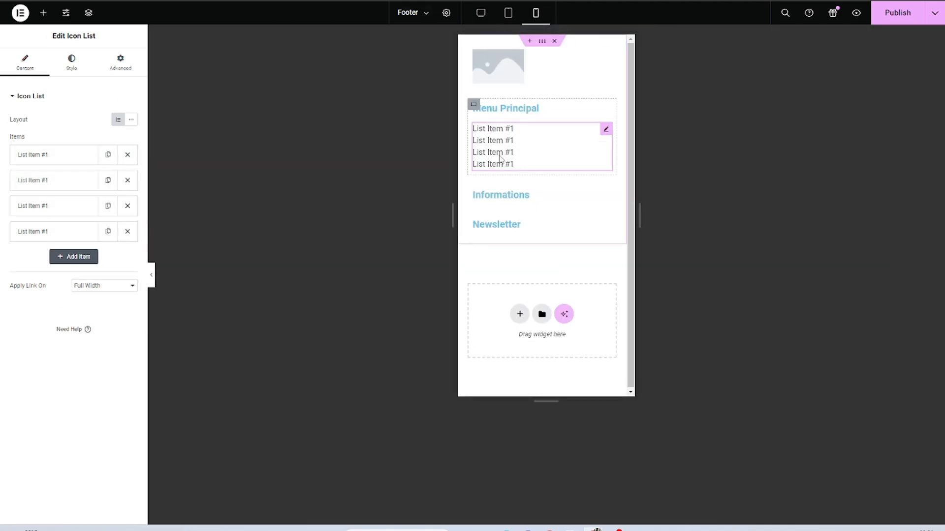
click(480, 14)
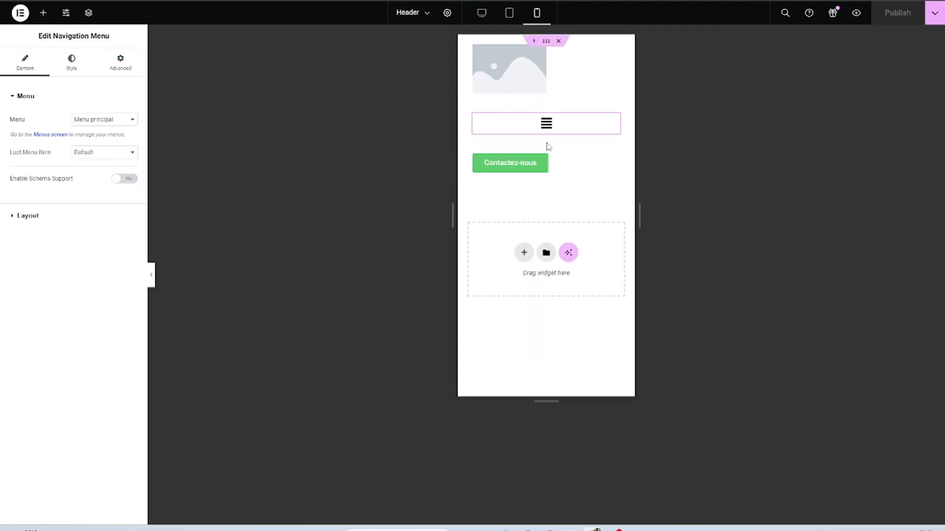
click(547, 126)
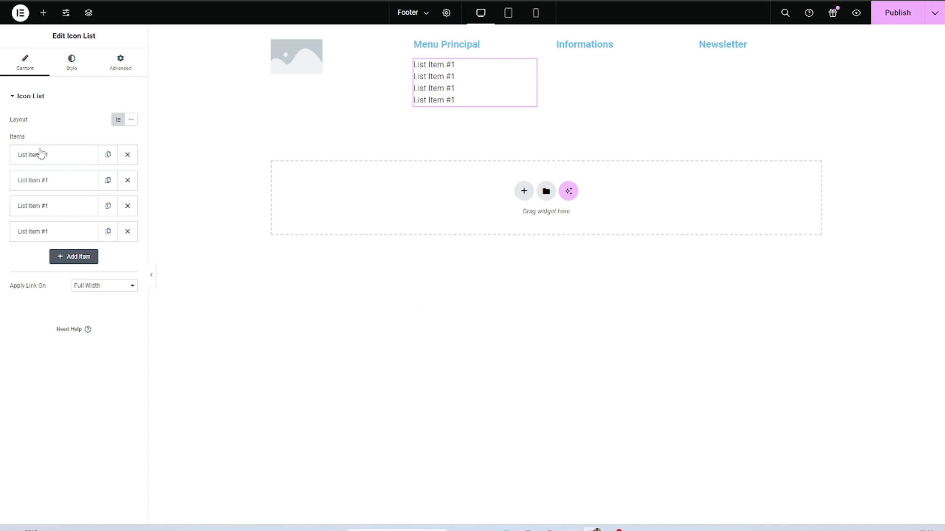
- Rename the first two items of the Menu Principal icon list as "Accueil" and "A propos"
click(40, 155)
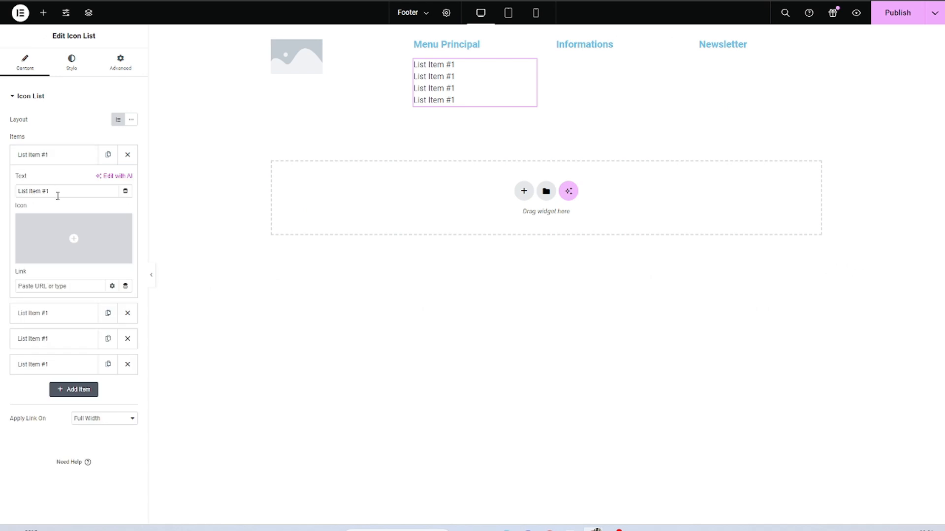
triple_click(57, 193)
text(Accueil)
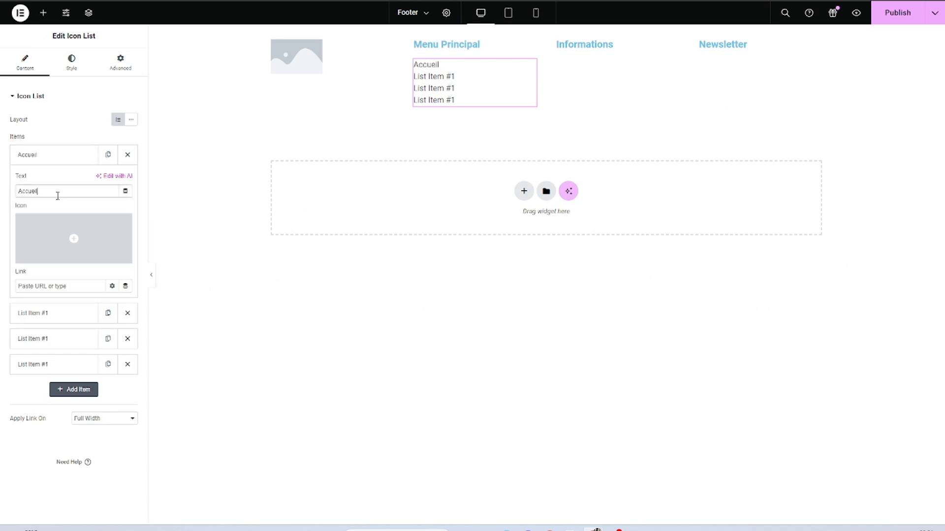
click(67, 311)
click(57, 215)
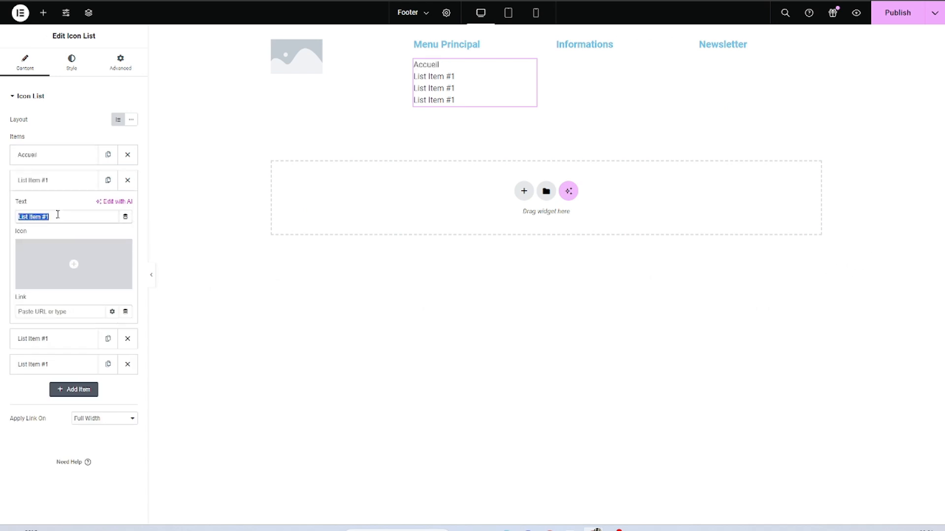
text(A propos)
- Rename the third and fourth items of the Menu Principal list as "Services" and "FAQ"
click(69, 338)
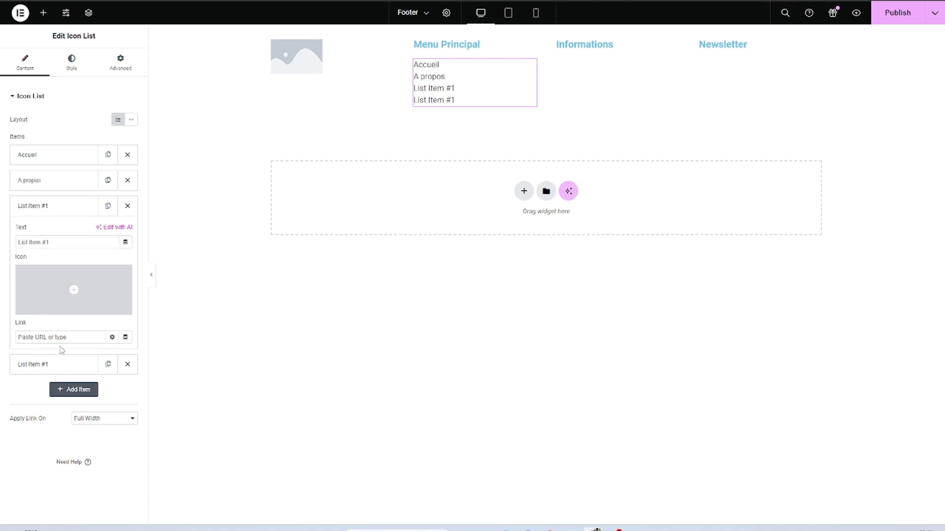
triple_click(49, 238)
text(Servic)
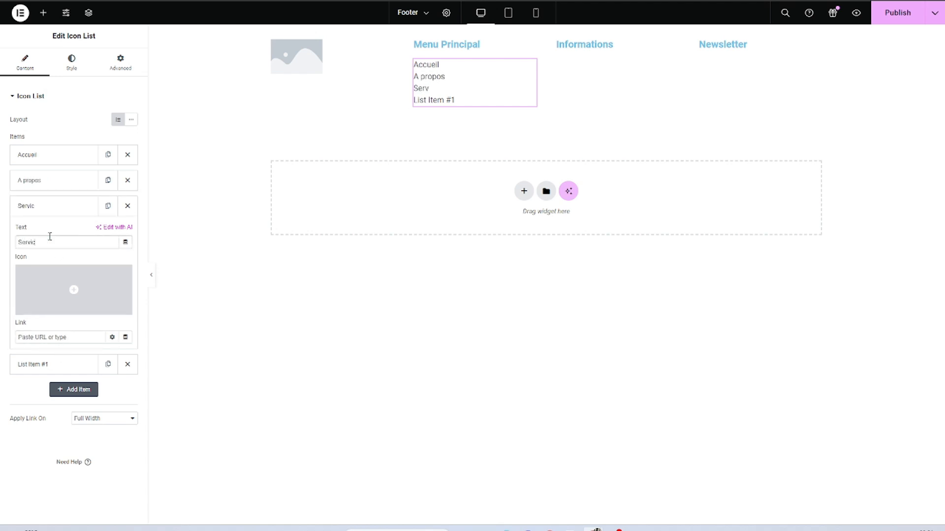
text(es)
click(50, 364)
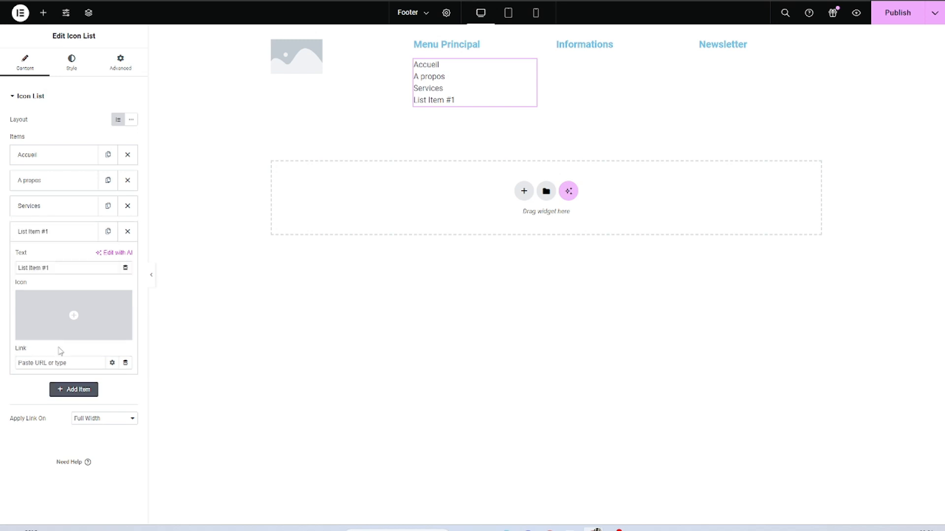
click(56, 270)
text(F)
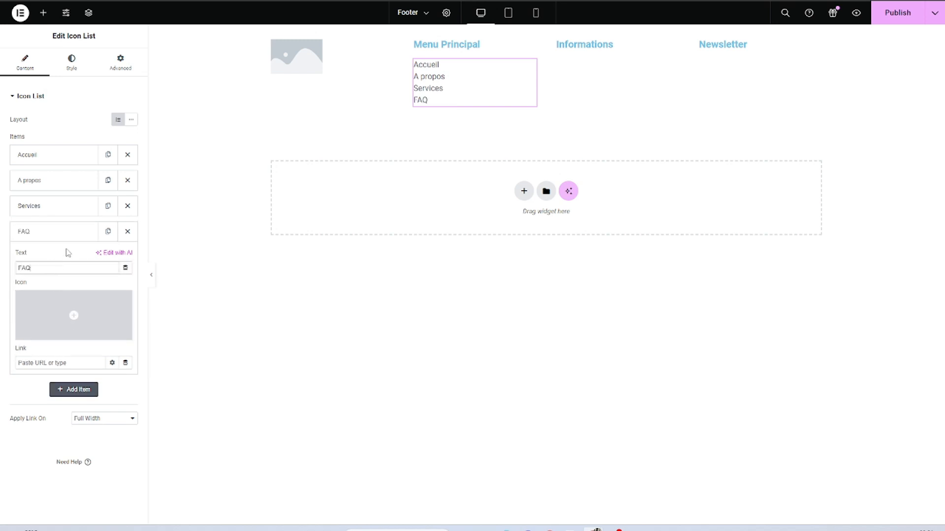
text(AQ)
- Duplicate the FAQ item and rename the copy as "Contactez-nous"
click(68, 232)
click(108, 231)
click(51, 257)
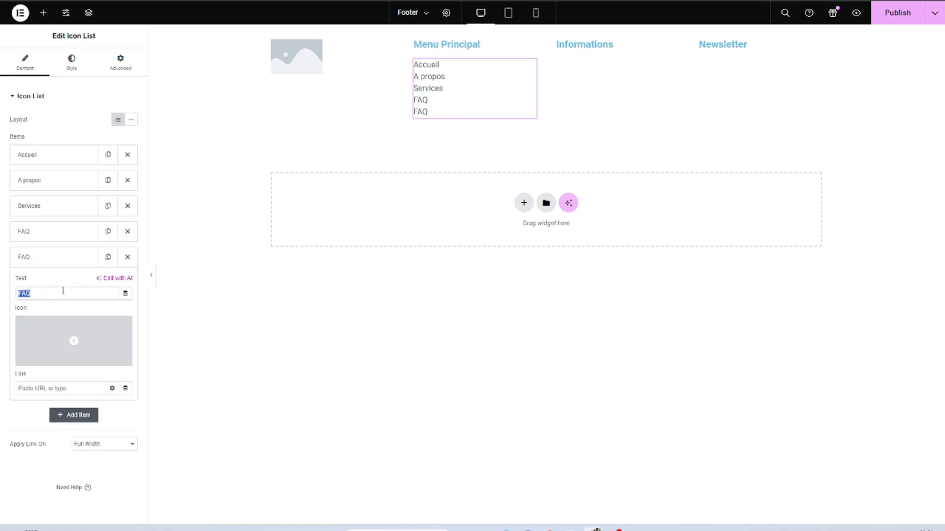
text(Contactez-nous)
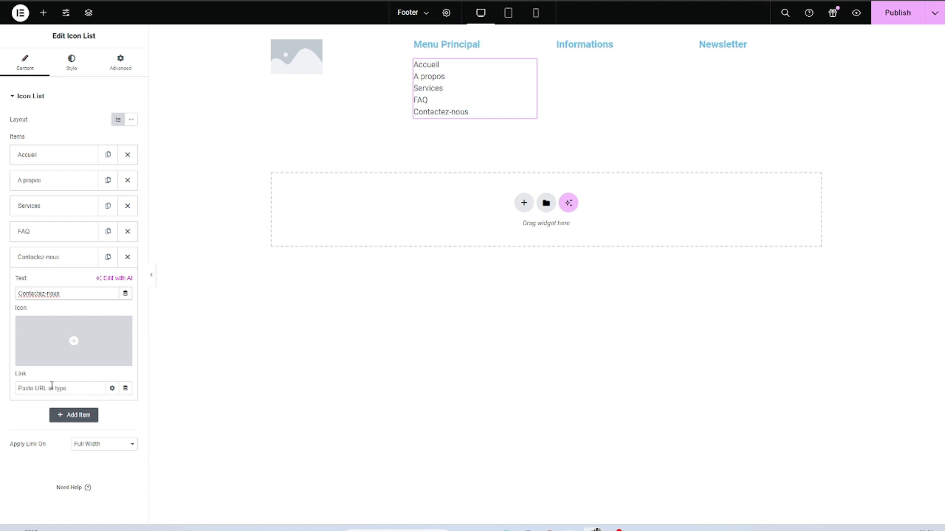
- Copy the Menu Principal icon list and paste it into the Informations column under its heading
right_click(485, 94)
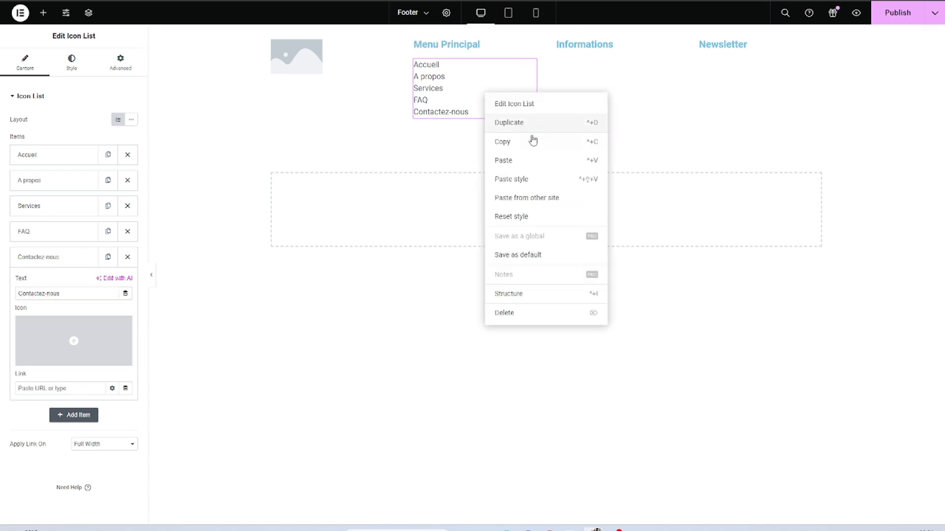
click(533, 142)
right_click(603, 48)
click(634, 112)
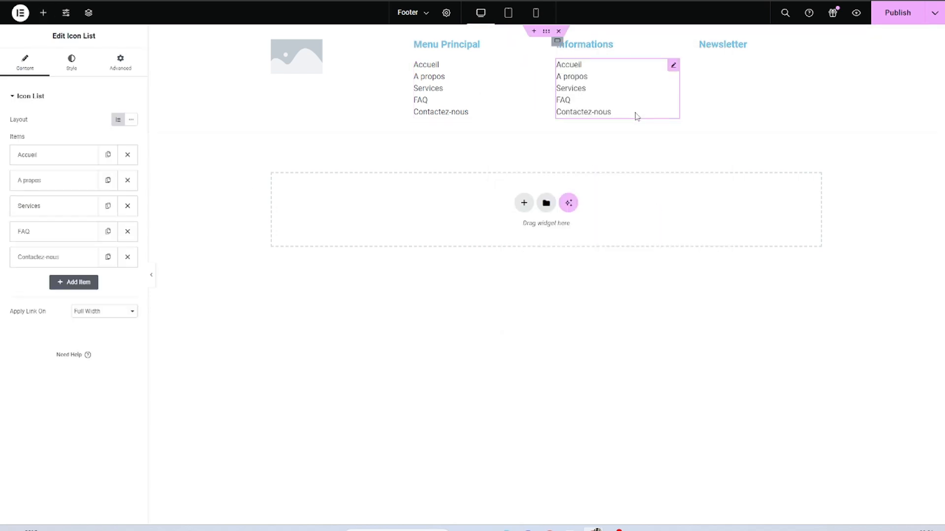
- Rename the first two items of the Informations list as "Mentions légales" and "Conditions générales"
click(59, 154)
text(ML)
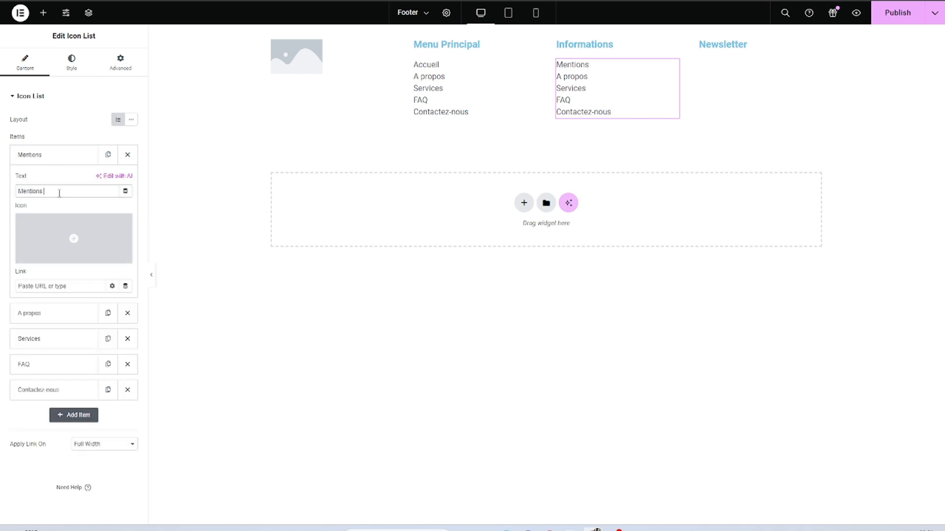
text(s)
click(51, 313)
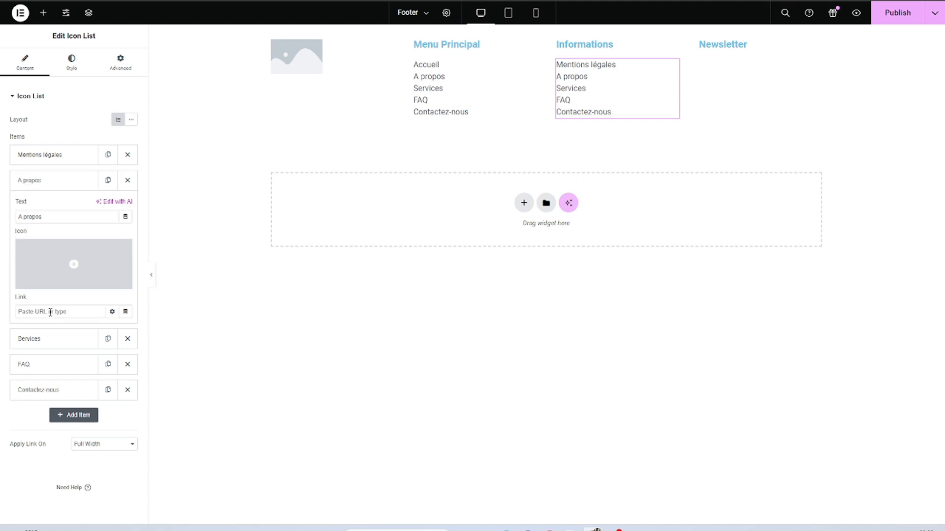
text(Conditions générale)
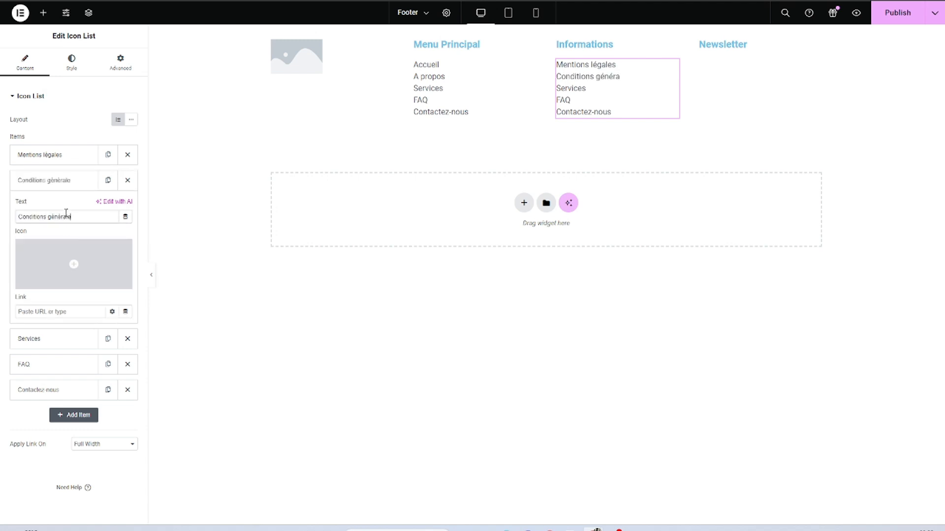
text(s)
- Rename the Informations list's third and fourth items as "Politique de confidentialité" and "Politique de cookies", and delete its fifth item
click(56, 339)
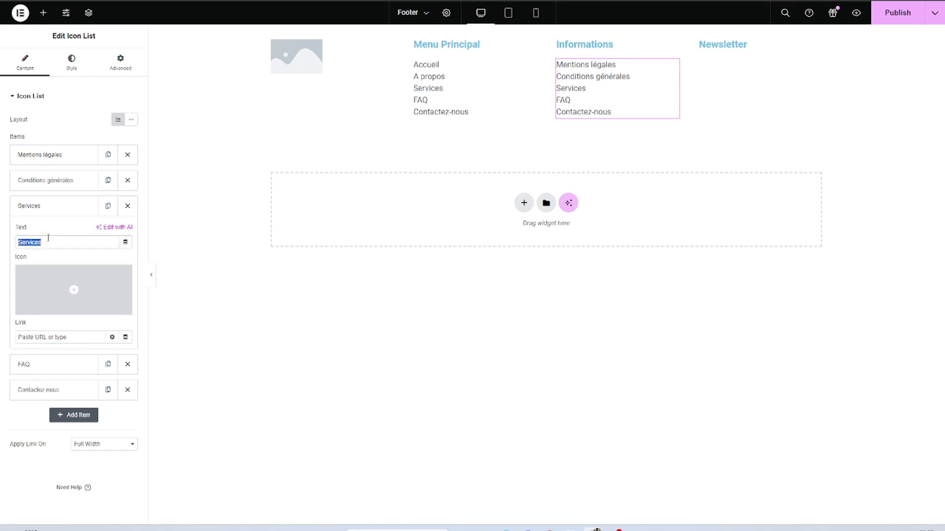
text(Politique de confidentialité)
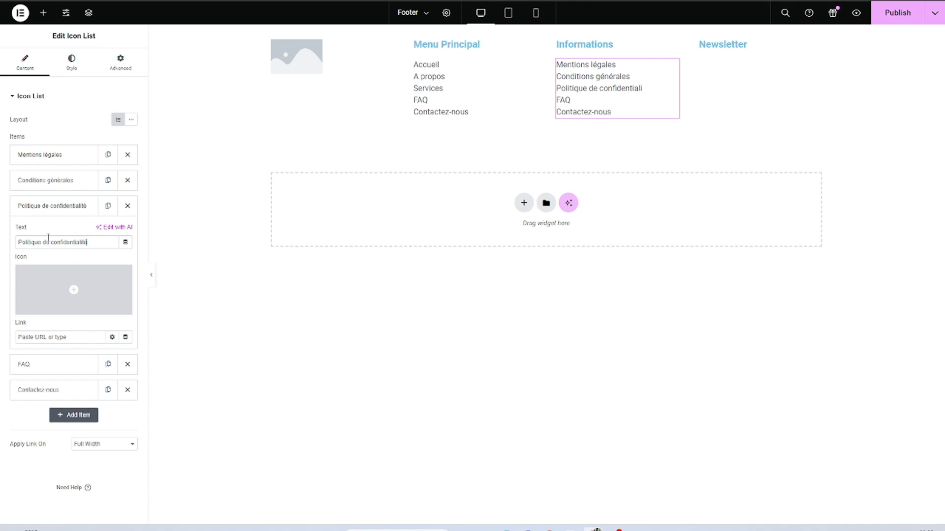
click(39, 364)
double_click(52, 268)
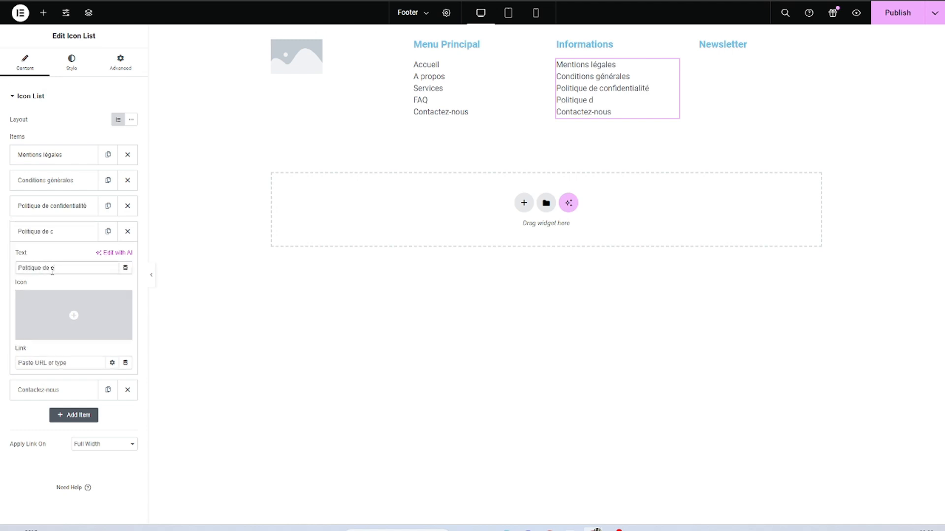
click(128, 390)
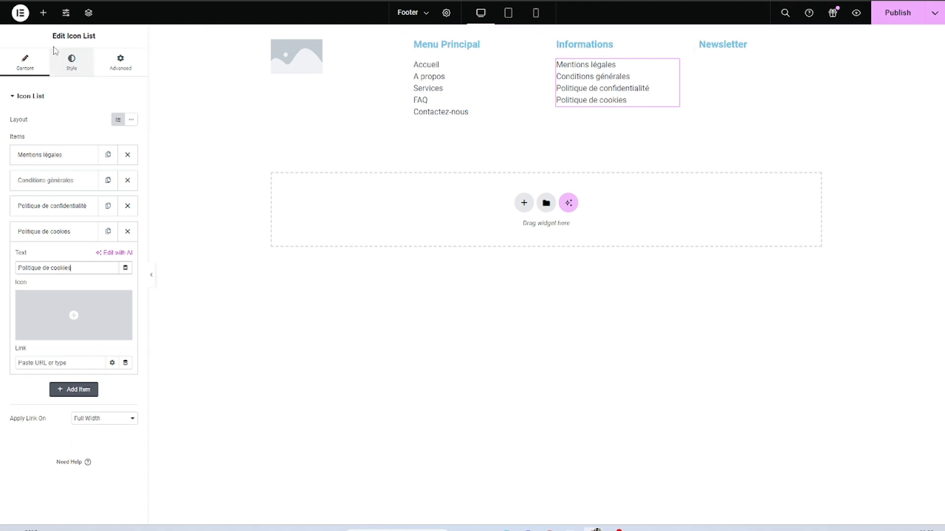
- Look through the Basic, General and Pro widgets for a form widget suited to the Newsletter column
click(43, 13)
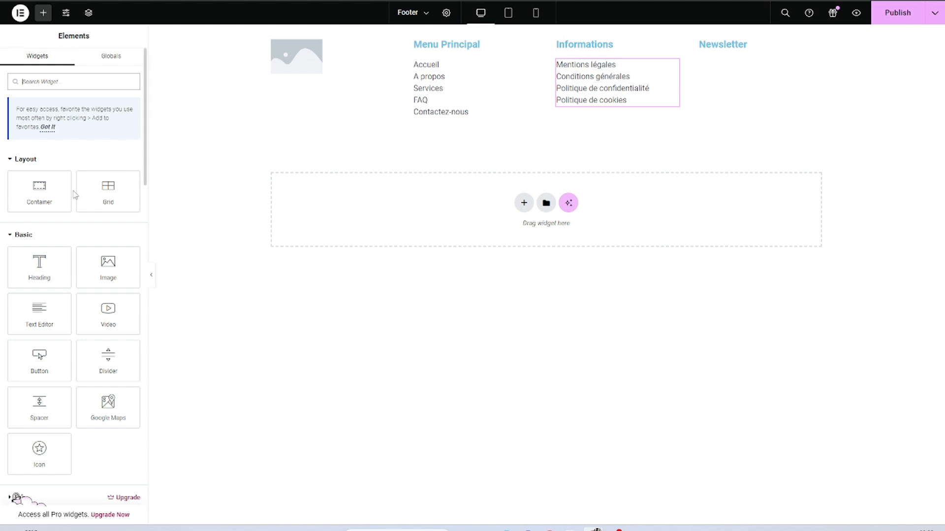
scroll(76, 194, down, 5)
scroll(75, 195, down, 1)
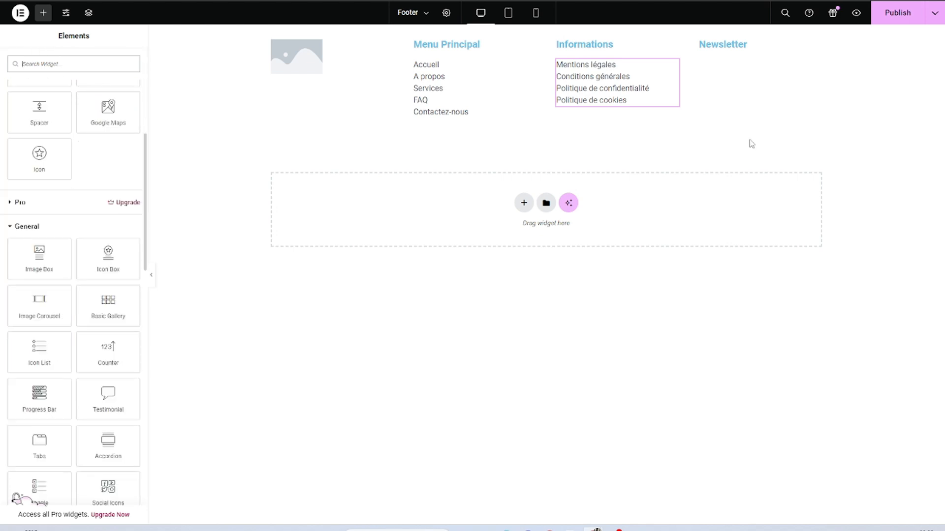
scroll(92, 267, down, 2)
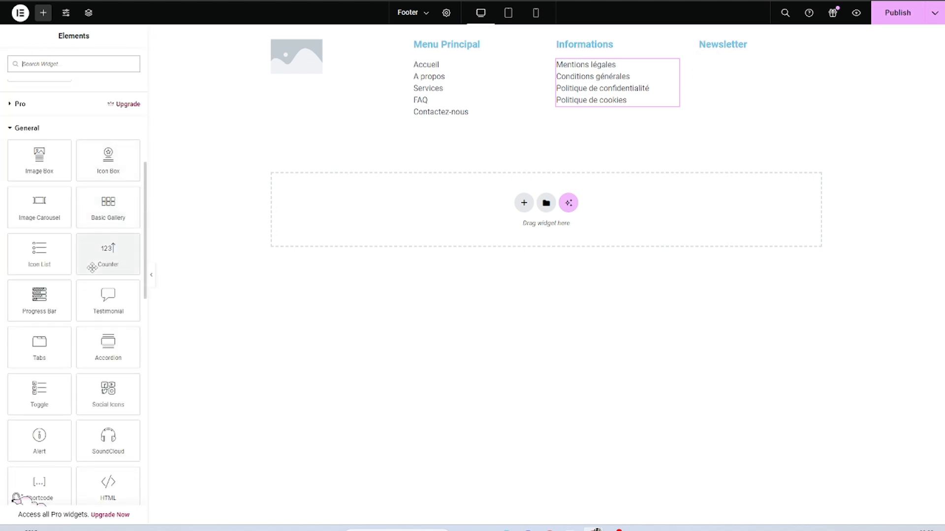
scroll(92, 268, down, 1)
scroll(97, 279, up, 9)
scroll(109, 306, down, 3)
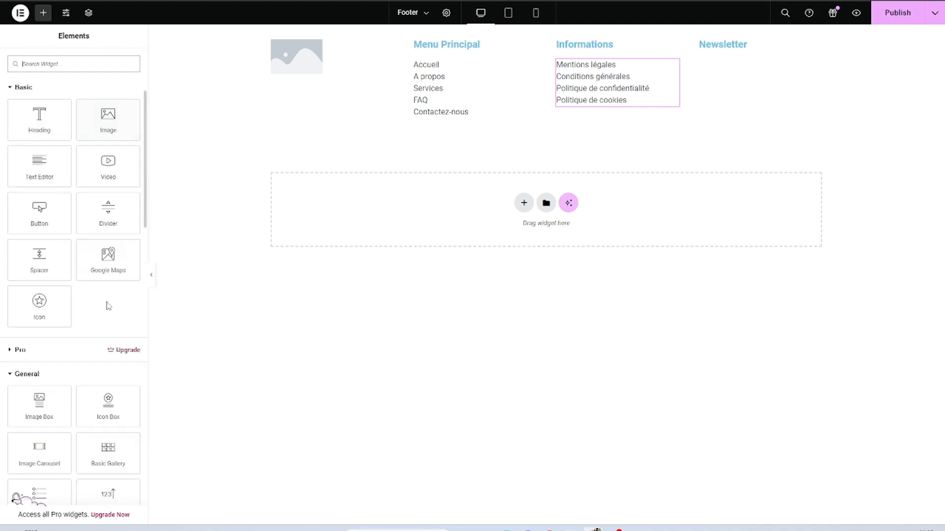
click(51, 355)
scroll(138, 356, down, 2)
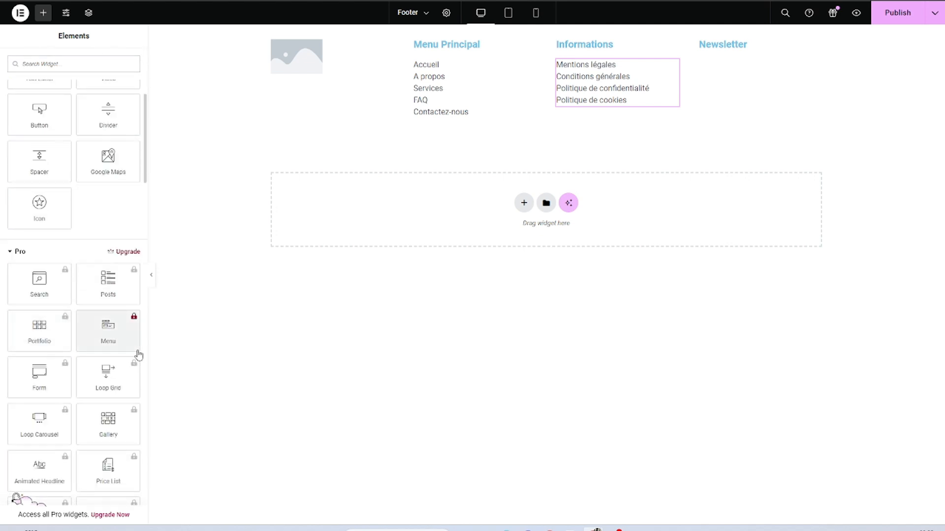
scroll(64, 364, up, 1)
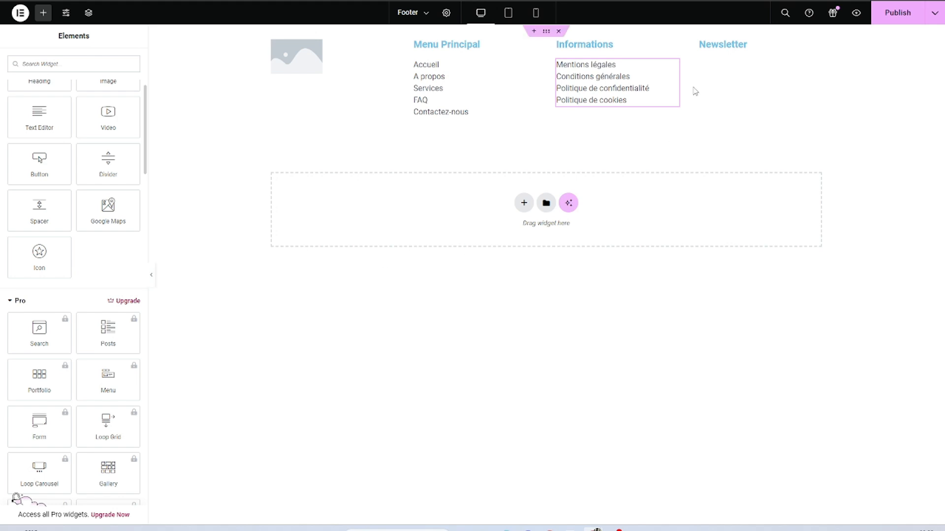
- Delete the Newsletter column from the footer and publish the footer
right_click(698, 41)
click(714, 302)
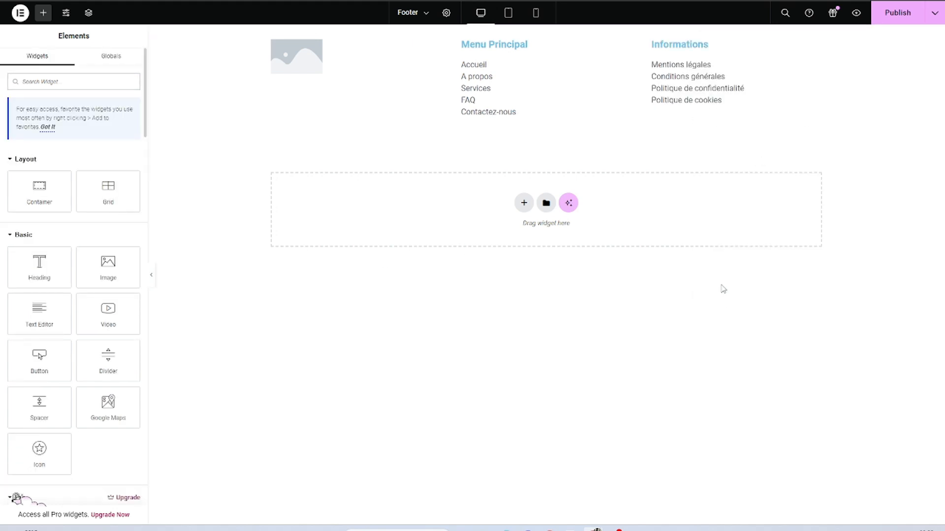
click(910, 14)
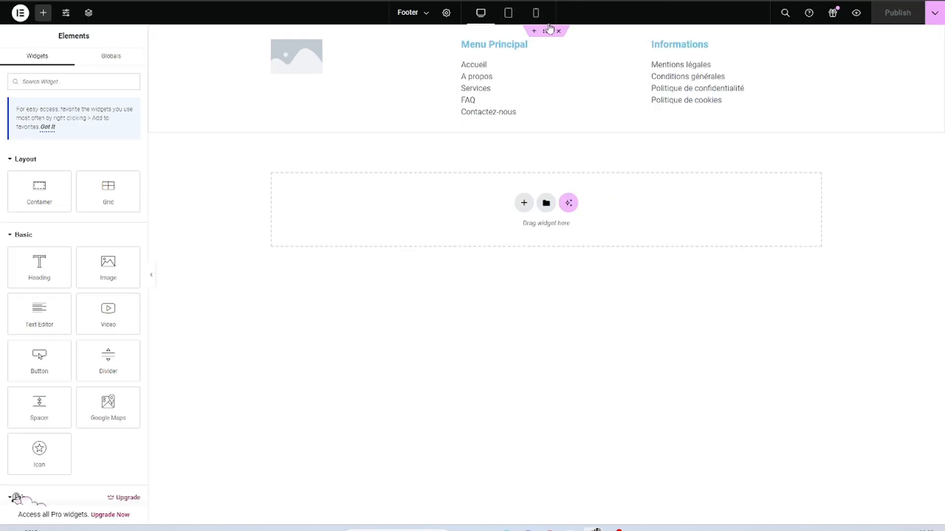
- Check the footer in the tablet and mobile views, and the header in the tablet view with its navigation menu closed
click(509, 14)
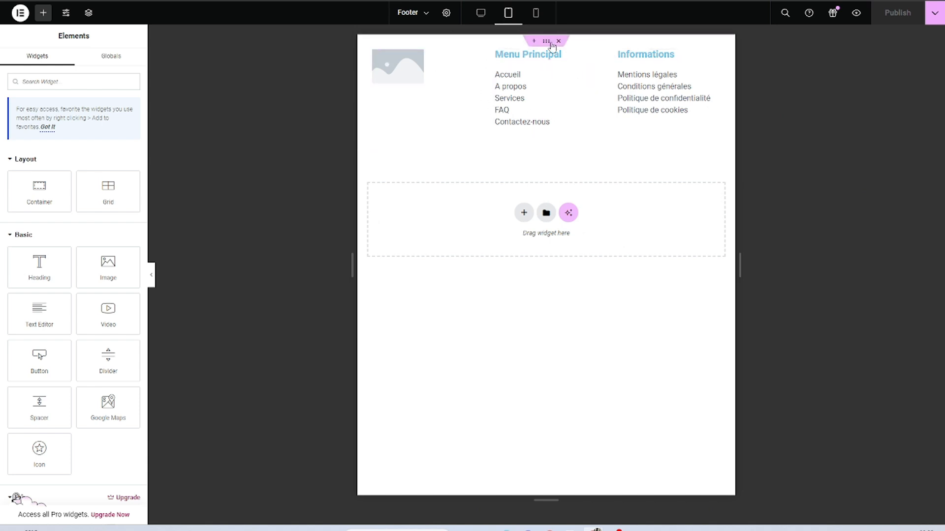
click(536, 13)
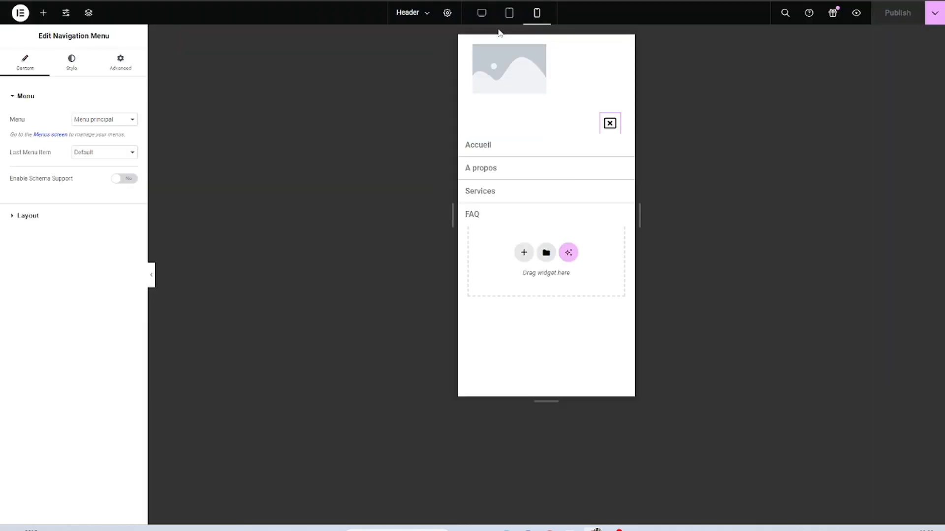
click(510, 14)
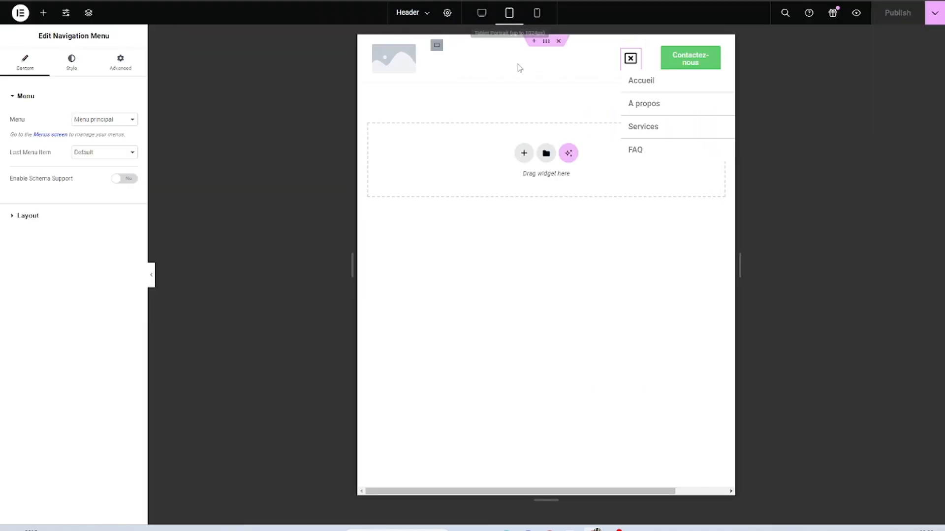
click(629, 58)
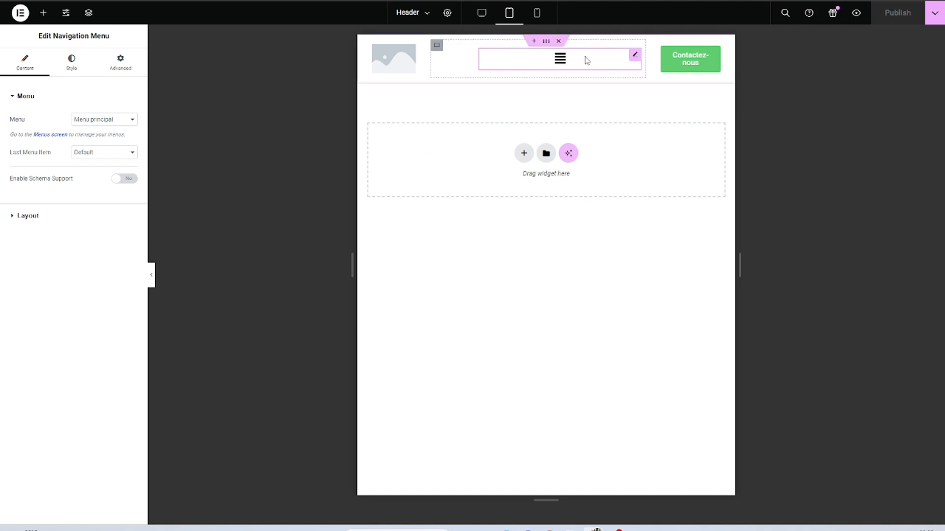
- Hide the header container holding the Contactez-nous button on tablet portrait and mobile portrait
click(662, 45)
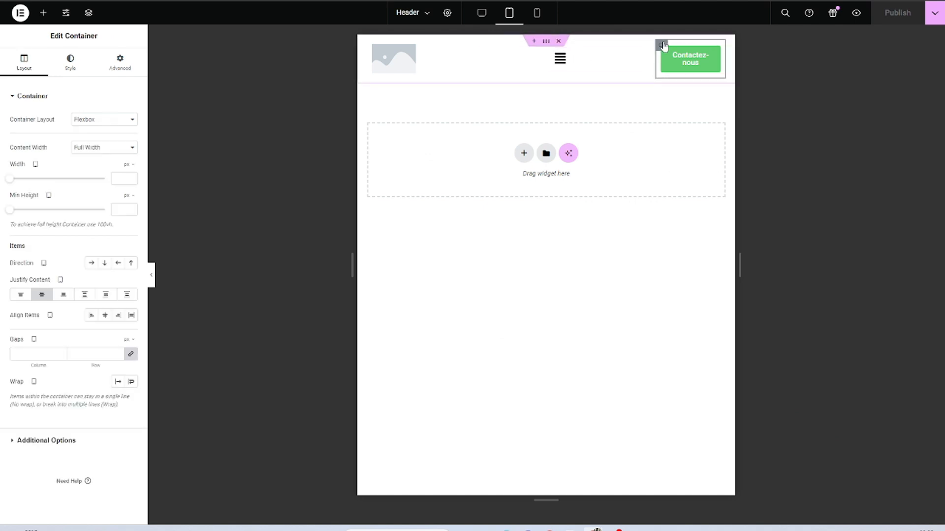
click(121, 63)
scroll(123, 176, down, 2)
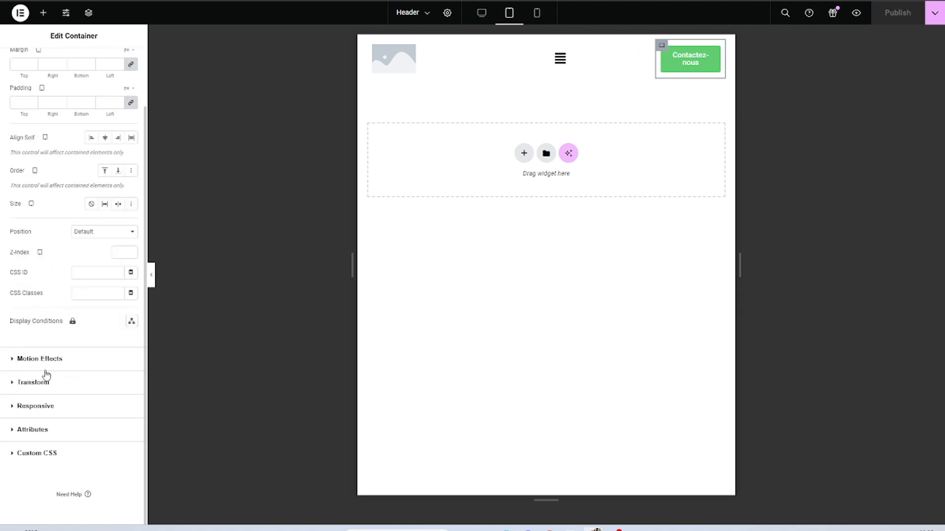
click(46, 413)
click(125, 241)
click(125, 259)
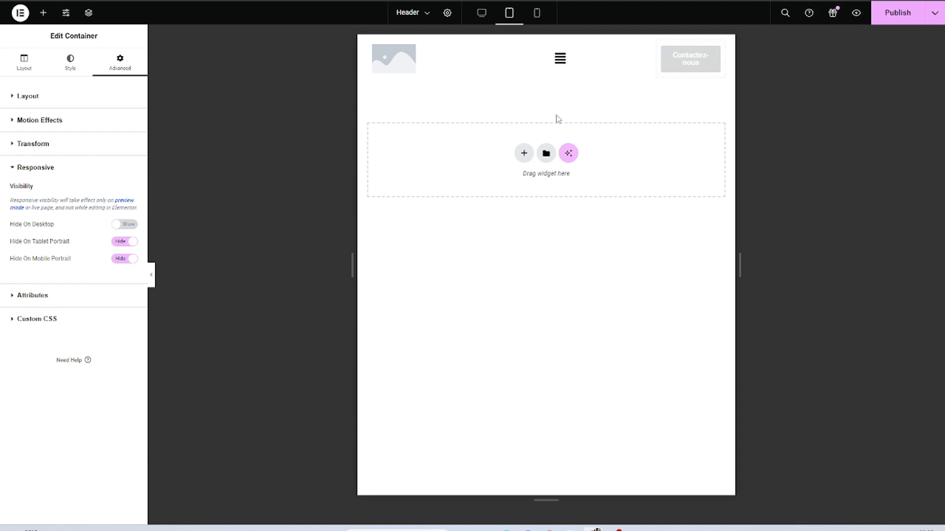
- In the header's mobile portrait view, set the logo container's width to 50%
click(537, 13)
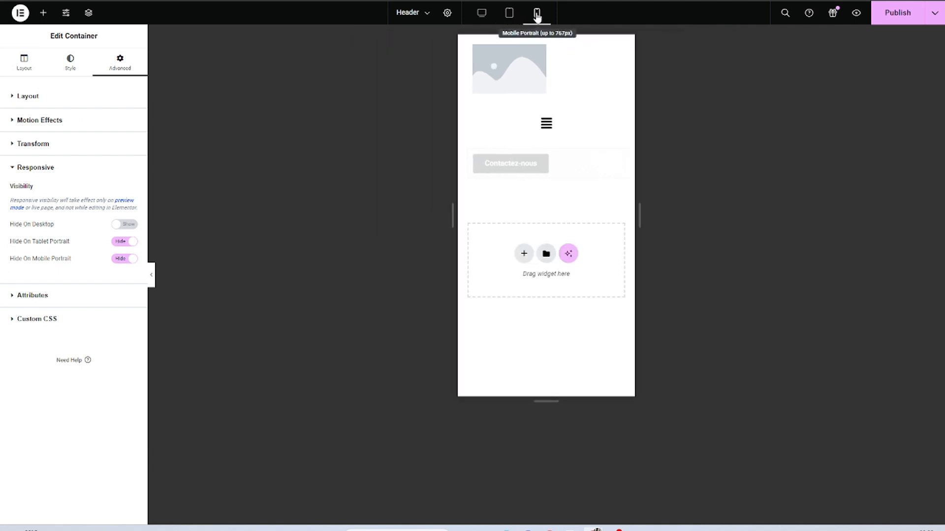
click(474, 45)
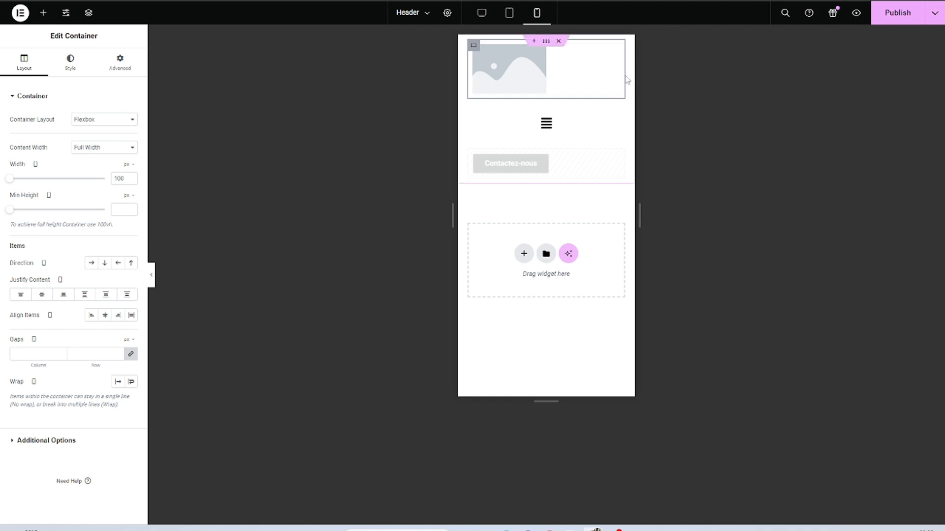
drag(622, 76, 572, 77)
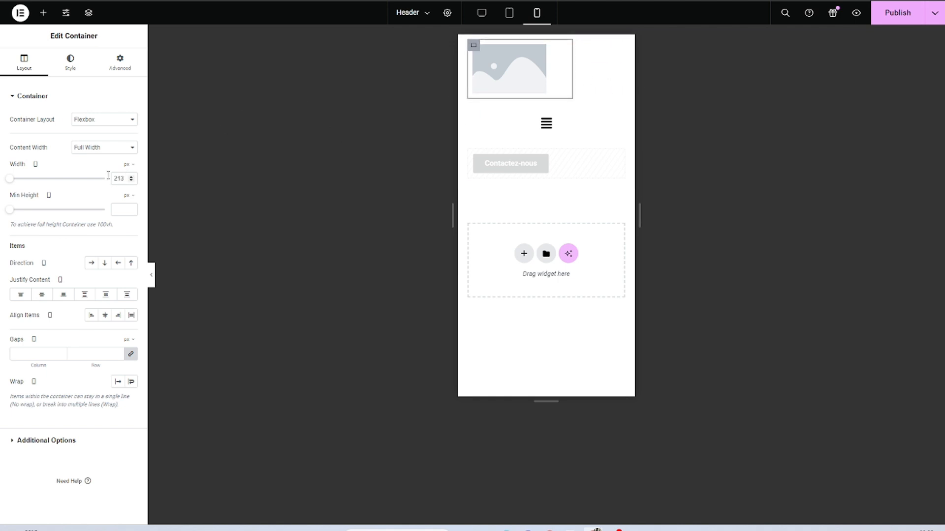
click(131, 164)
click(128, 181)
drag(617, 70, 573, 71)
text(50)
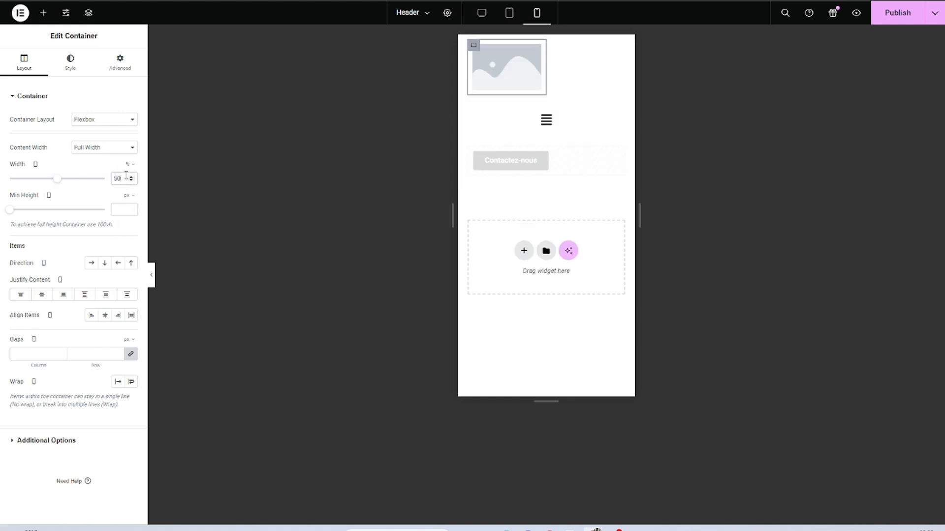
- Set the mobile width of the navigation menu container to 43% so it fits beside the logo
click(492, 120)
click(126, 164)
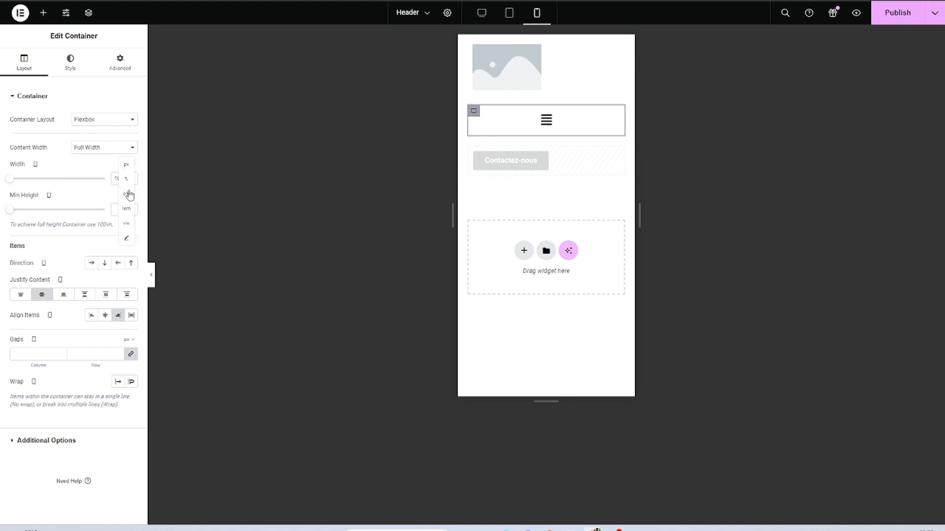
click(126, 180)
click(121, 179)
text(50)
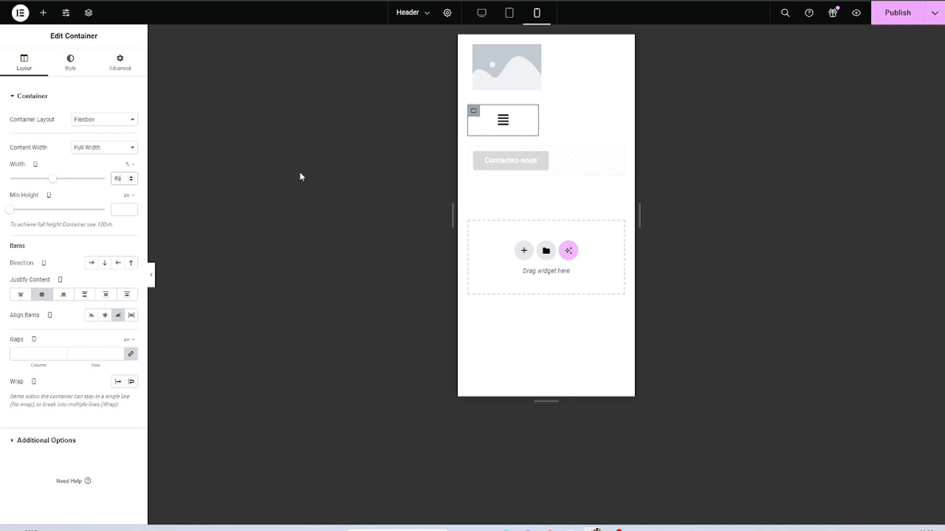
key(Down)
key(Down)
key(Down)
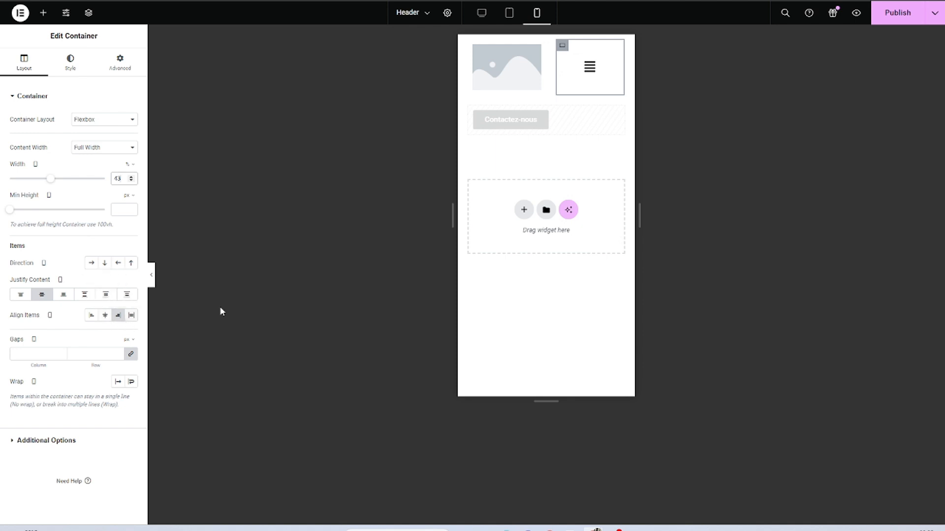
- Expand the header's mobile navigation menu to check its entries, and publish the header
click(607, 71)
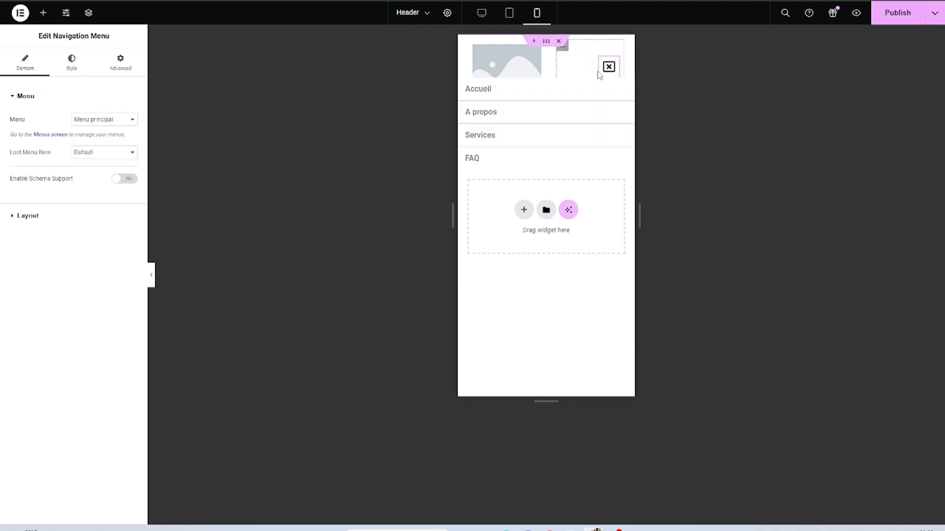
click(881, 16)
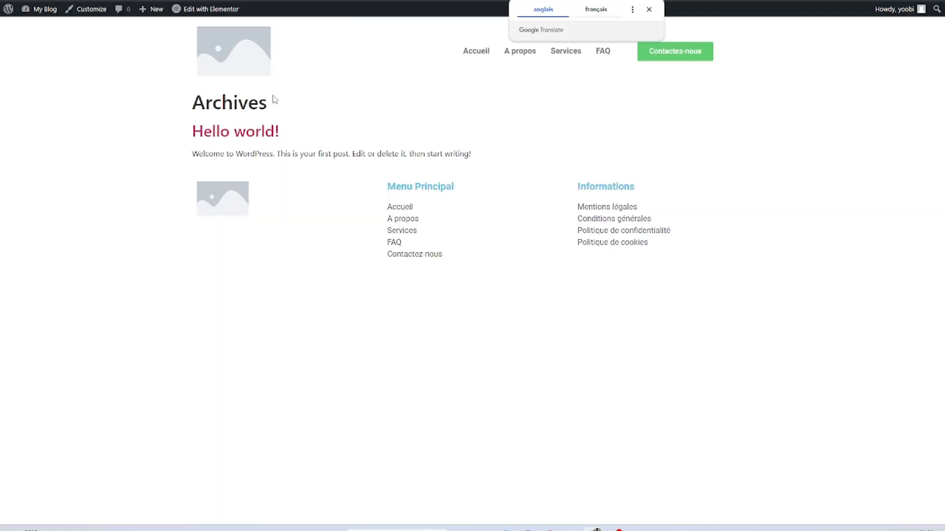
- From the WordPress dashboard, create a new page titled Accueil and publish it
click(39, 10)
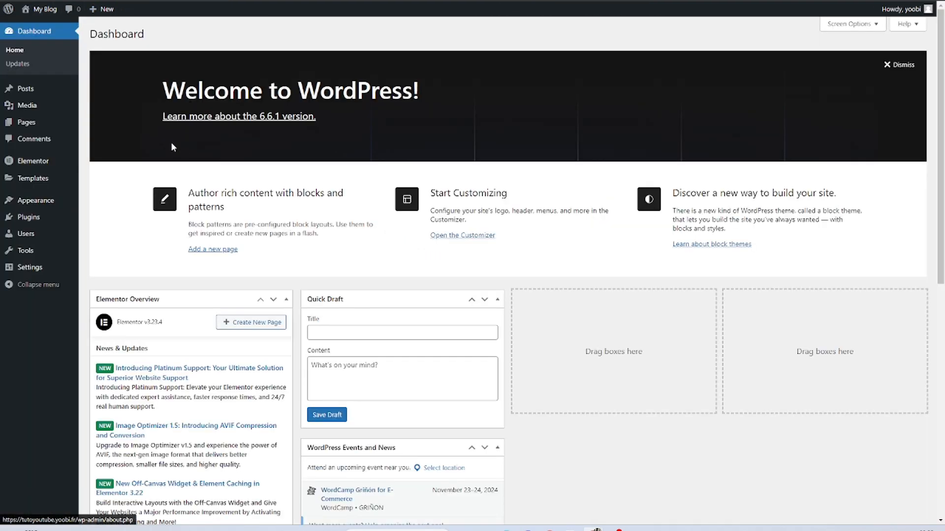
mouse_move(44, 123)
click(108, 137)
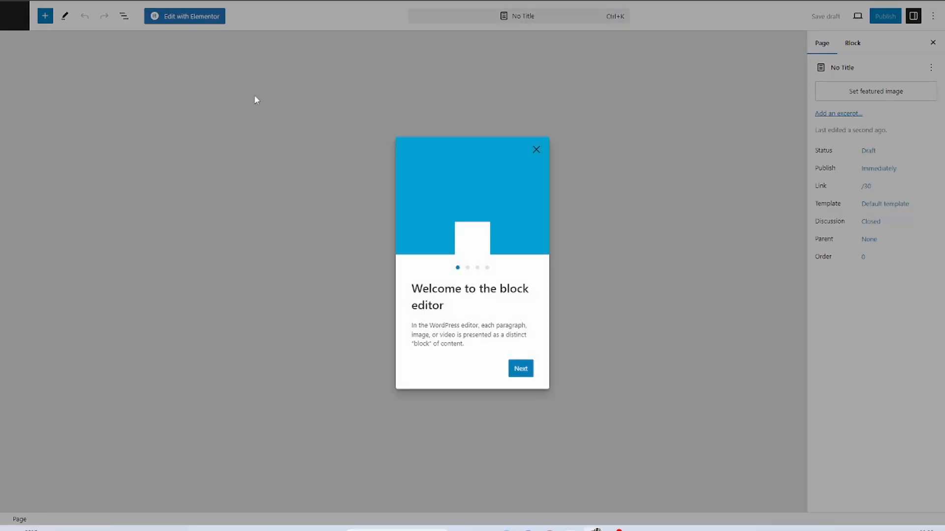
click(537, 147)
text(Ac)
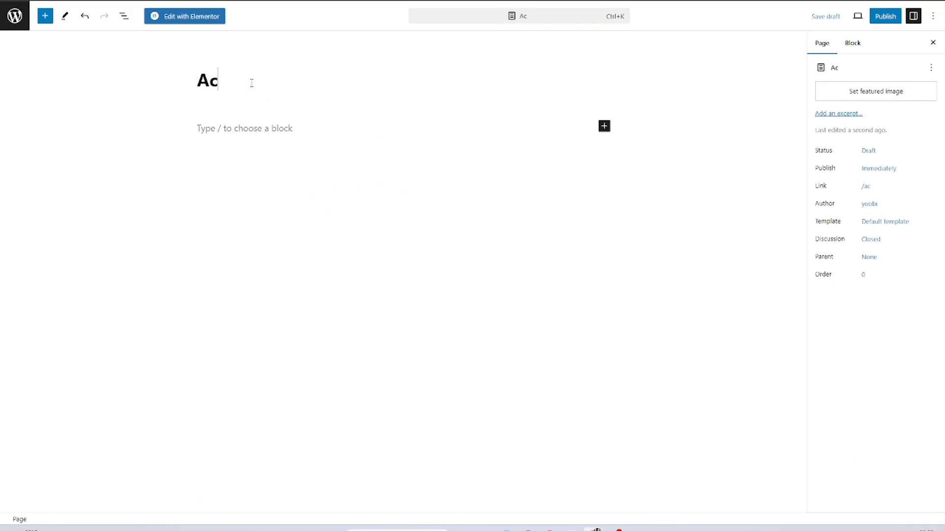
text(cueil)
click(886, 16)
click(842, 15)
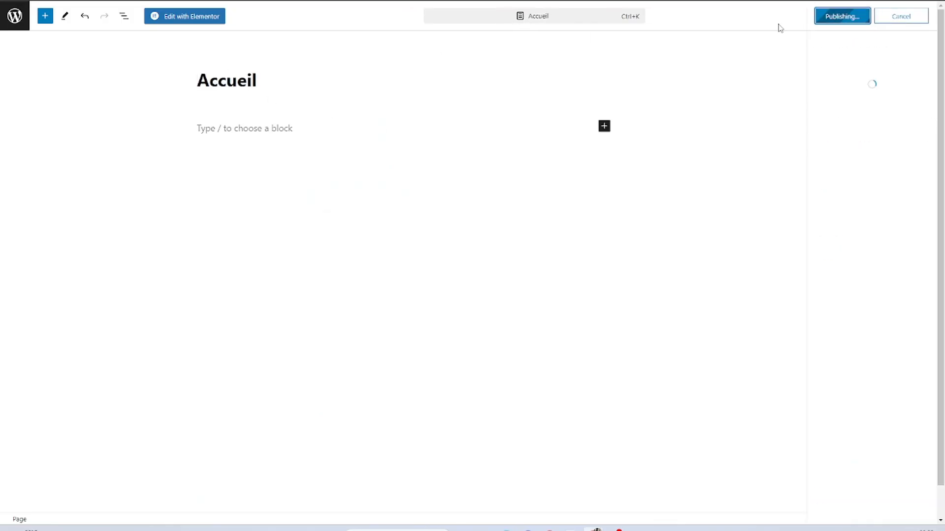
- Open the Accueil page in Elementor and set its page layout to Elementor Full Width
click(190, 17)
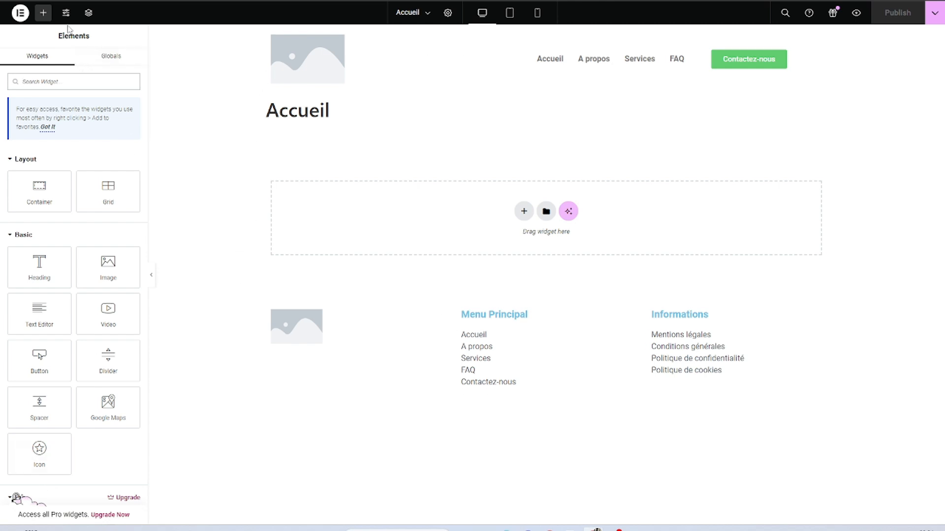
click(447, 13)
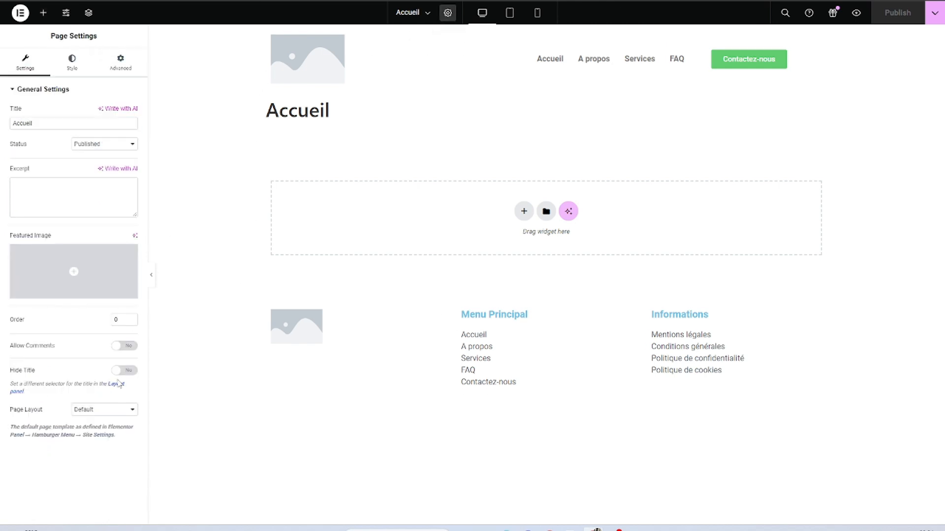
click(105, 412)
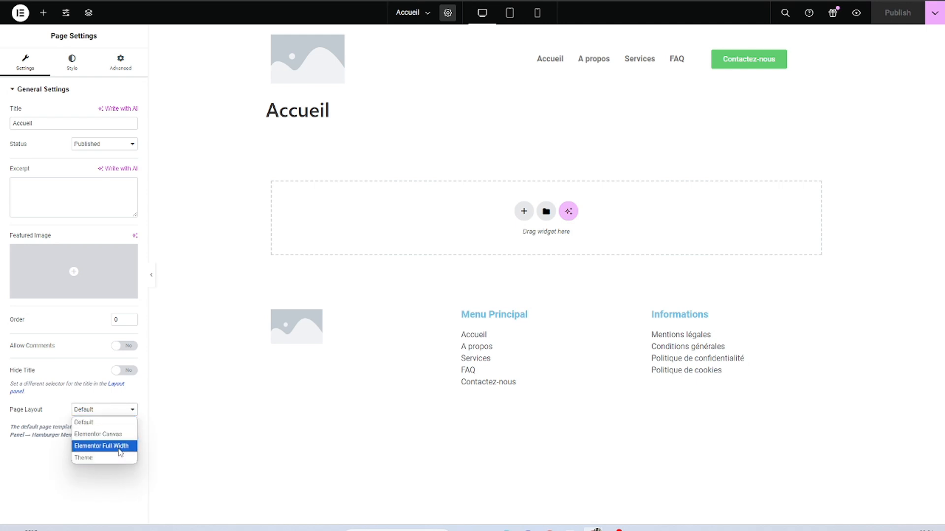
click(120, 446)
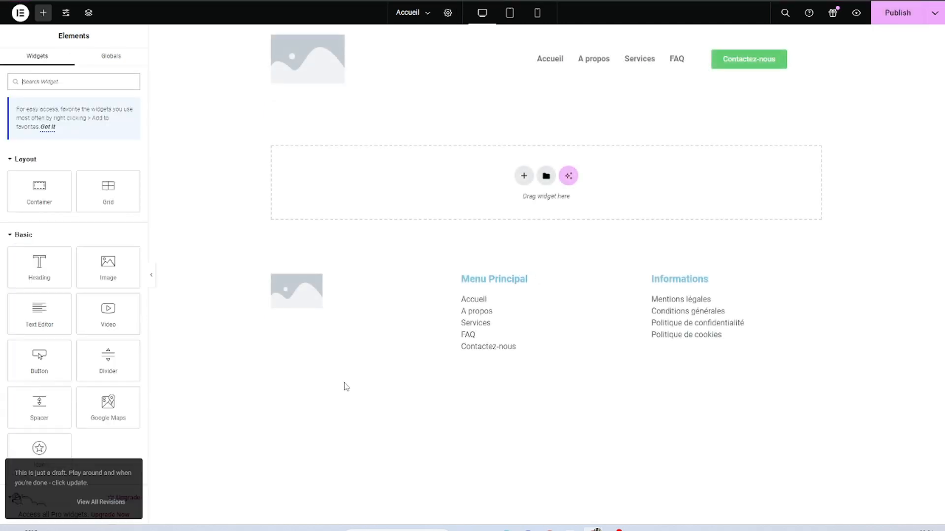
- Add a single flexbox container to the Accueil page and place a Heading and a Text Editor widget in it
click(524, 175)
click(500, 197)
click(468, 201)
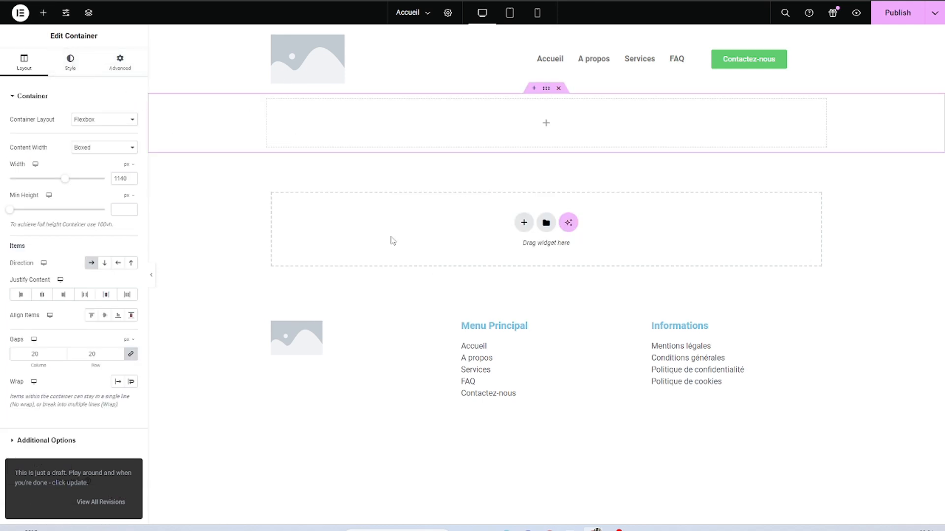
click(120, 61)
click(43, 13)
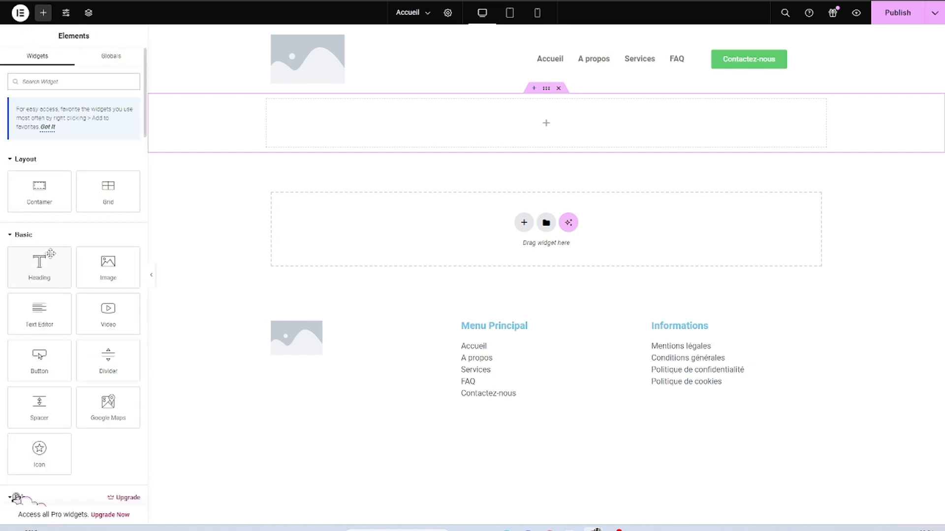
drag(39, 266, 382, 129)
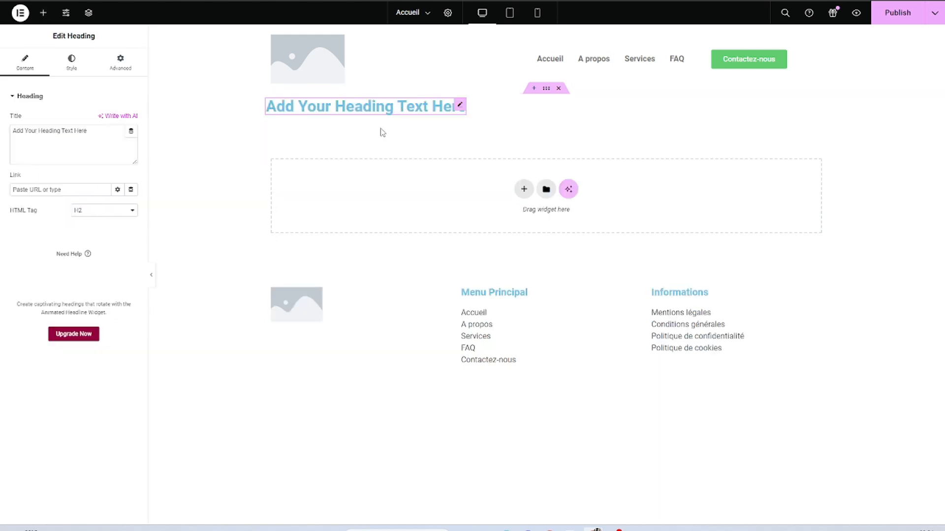
click(43, 13)
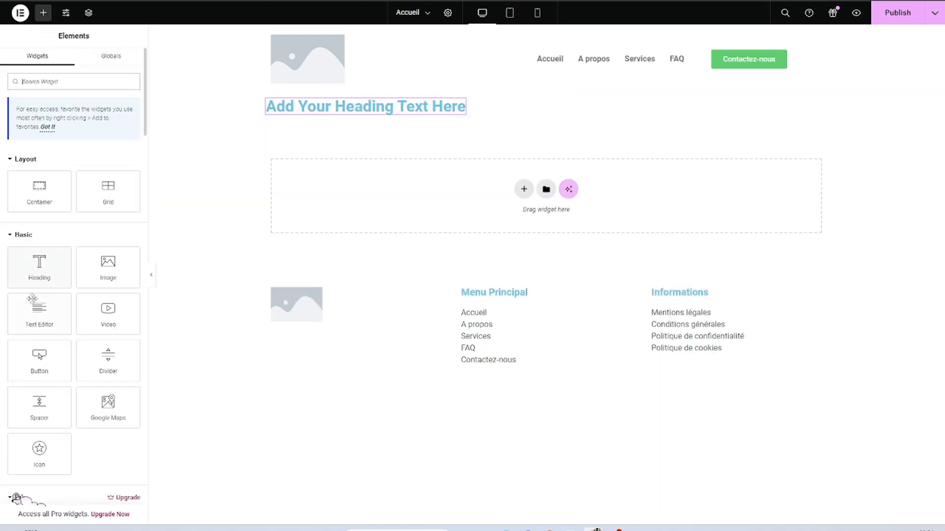
drag(40, 313, 351, 117)
- Stack the container's items in a column and move the heading above the text
click(546, 88)
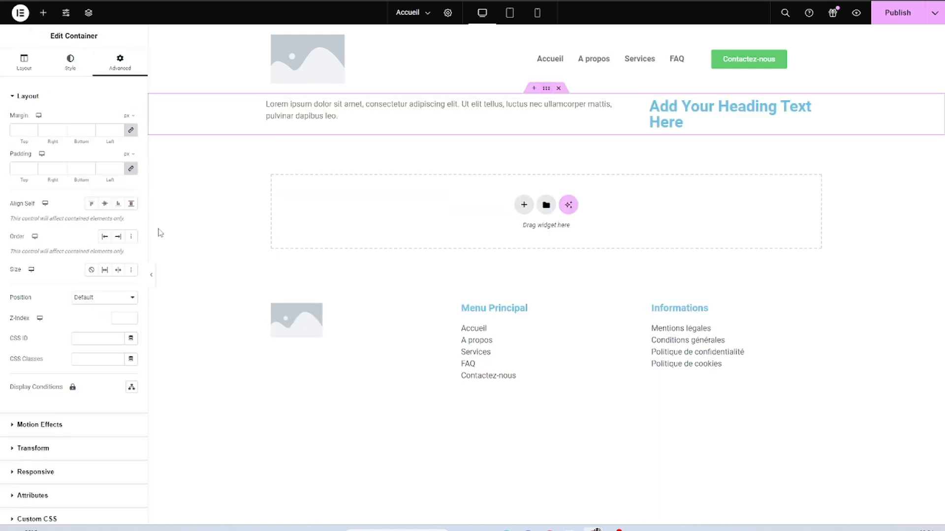
click(24, 63)
click(104, 263)
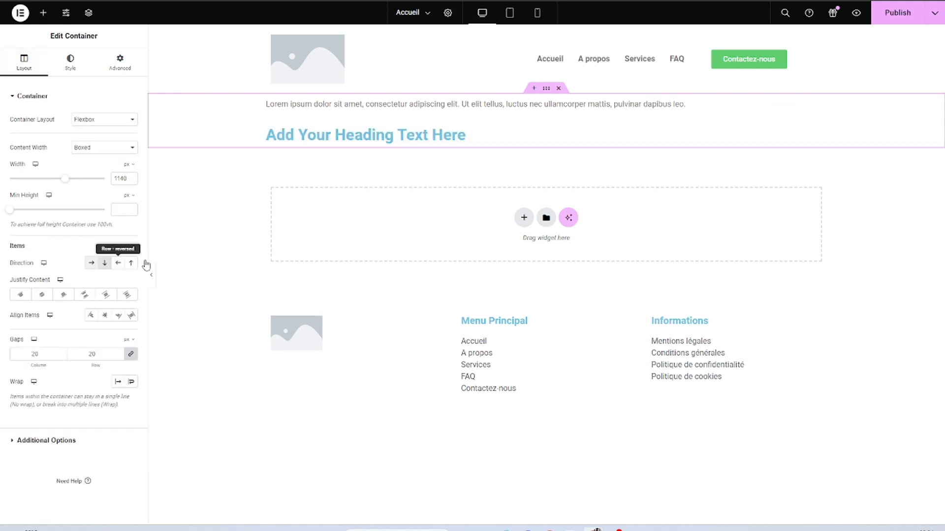
drag(492, 133, 480, 109)
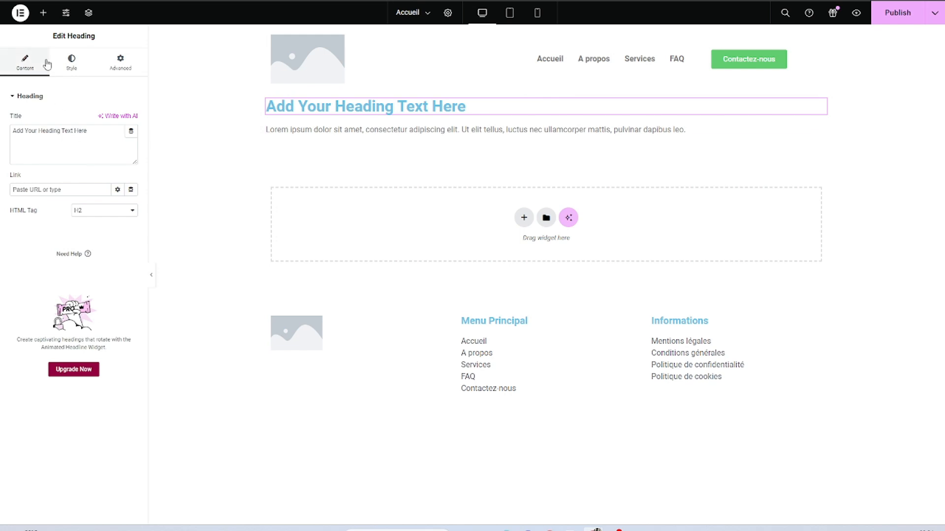
- Center the container's items in both directions and set its minimum height to 86 vh
click(544, 91)
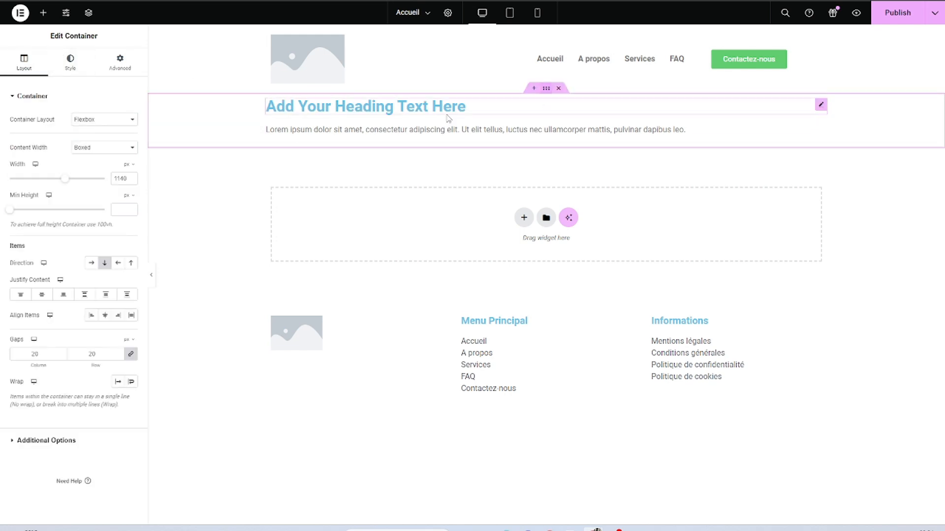
click(106, 315)
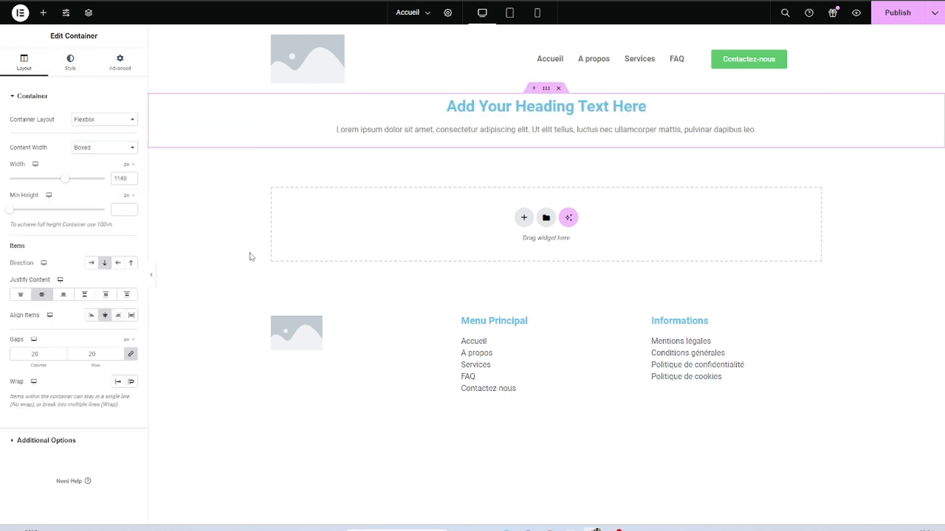
click(127, 240)
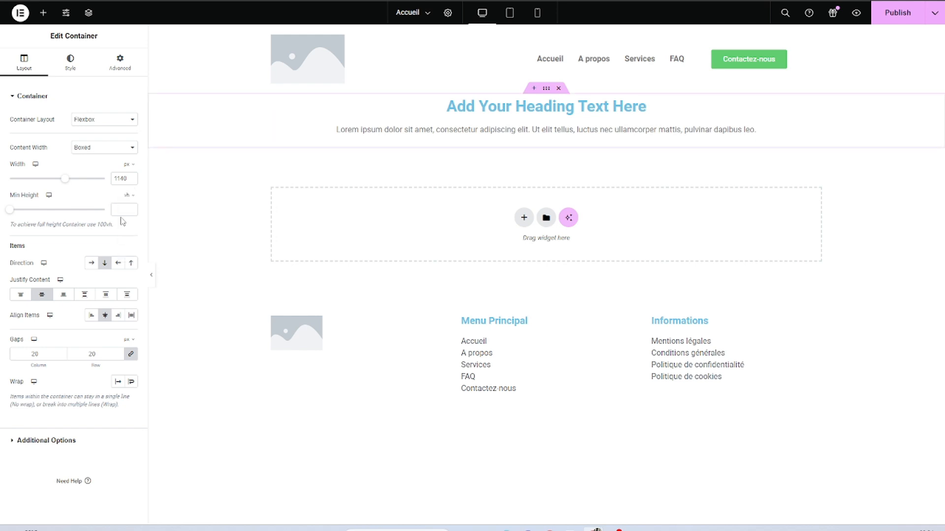
click(121, 211)
text(80)
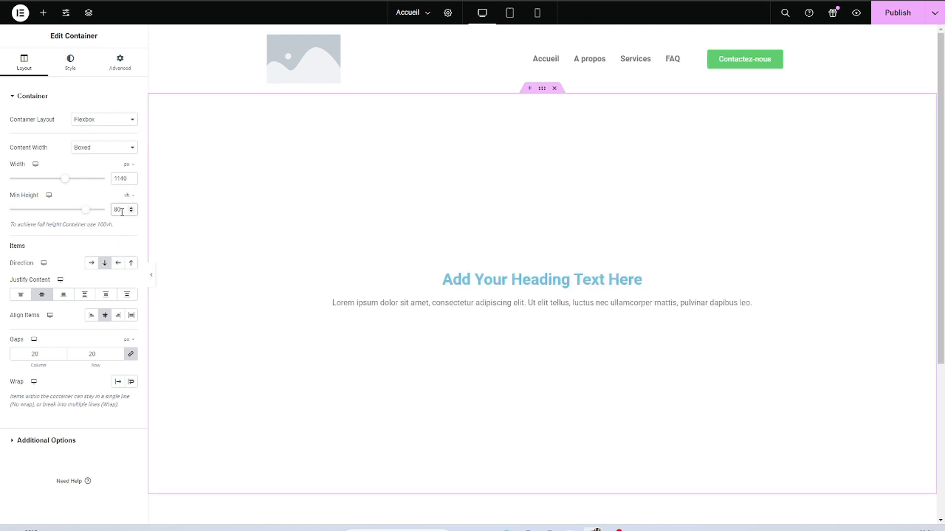
key(Up)
key(Up)
key(Up)
key(Up)
key(Up)
key(Up)
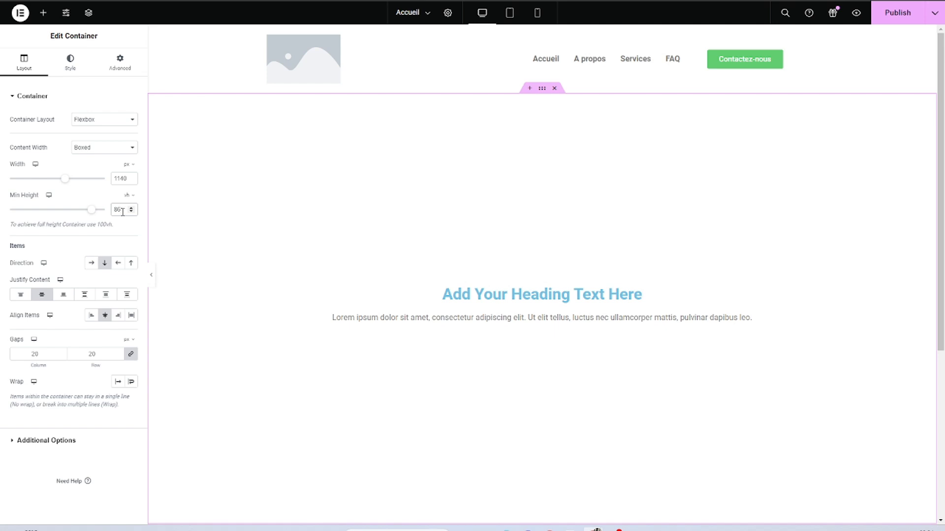
- Publish the Accueil page and check its header, content and footer on the live site
click(864, 16)
scroll(374, 162, down, 2)
scroll(374, 161, down, 1)
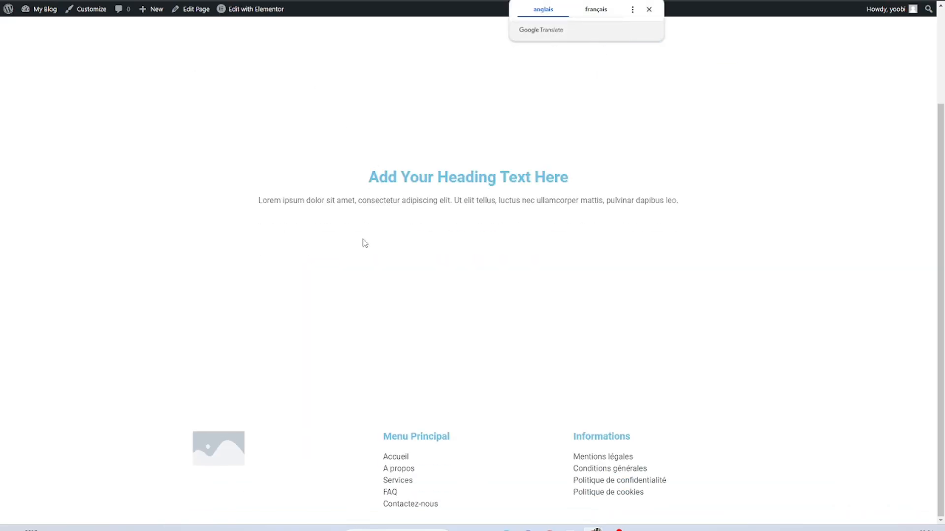
scroll(238, 81, up, 3)
scroll(530, 151, down, 3)
scroll(345, 215, up, 3)
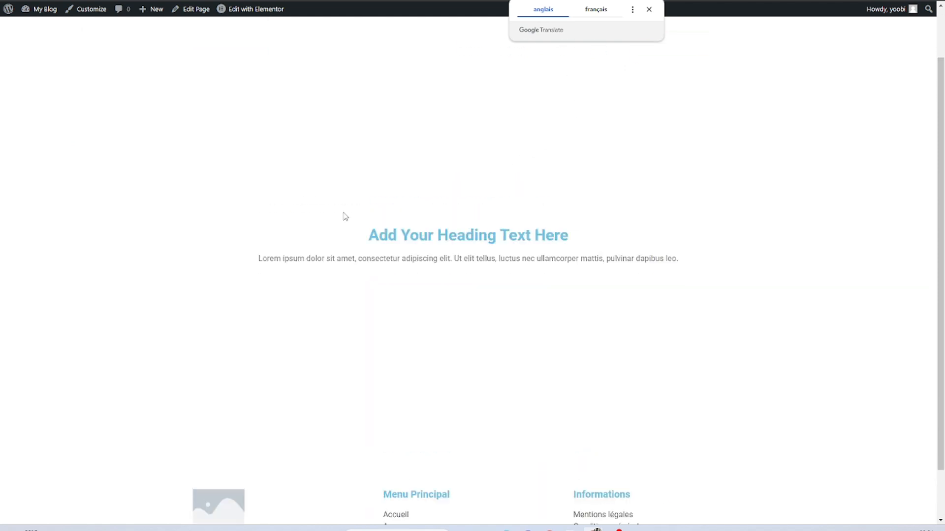
key(ctrl+w)
key(ctrl+Tab)
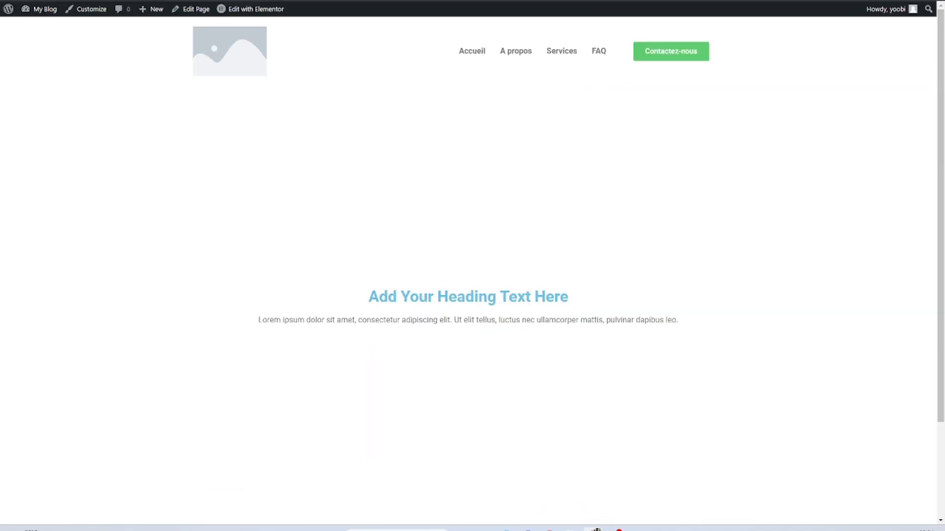